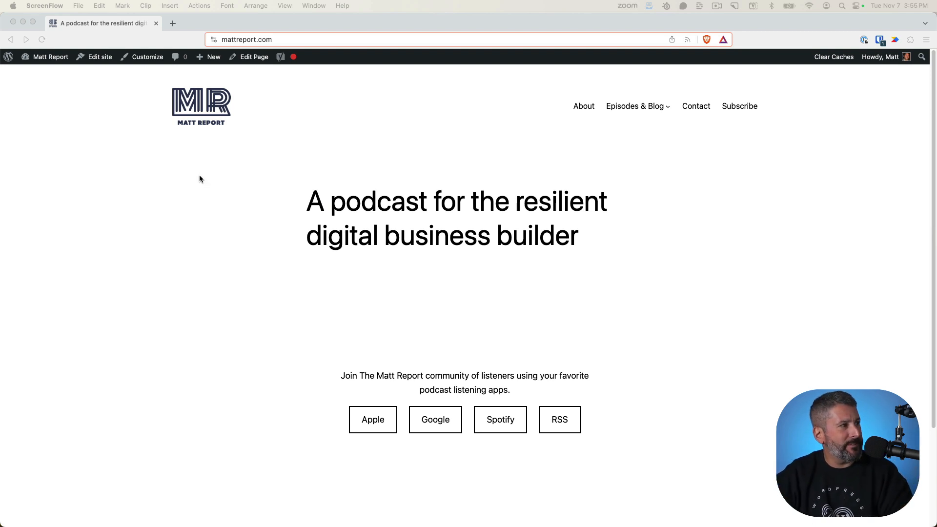
- Open the site's admin dashboard and update WordPress to version 6.4
{"action": "left_click", "coordinate": [43, 61]}
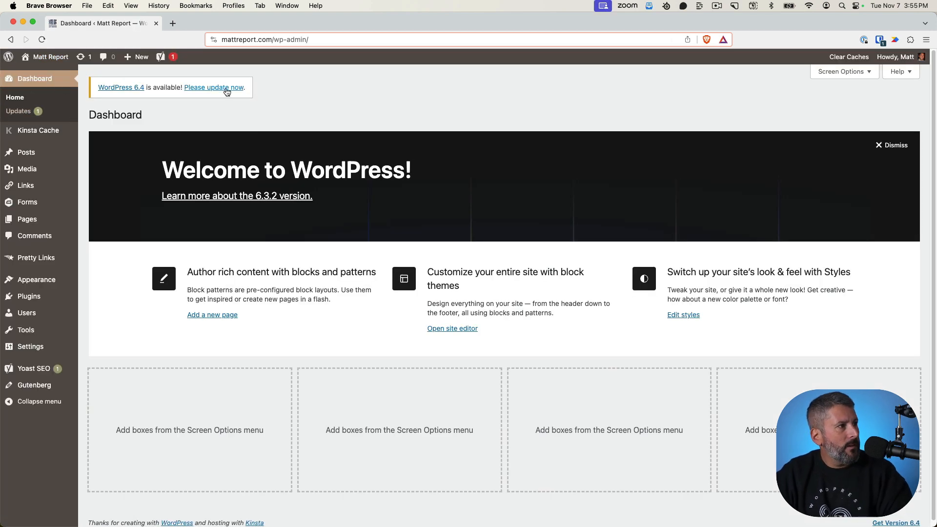
{"action": "left_click", "coordinate": [223, 90]}
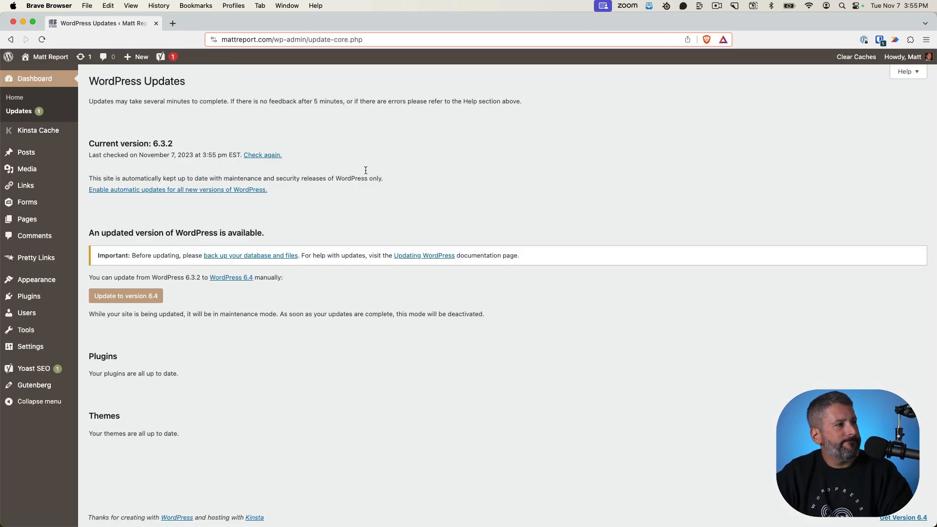
{"action": "left_click", "coordinate": [153, 296]}
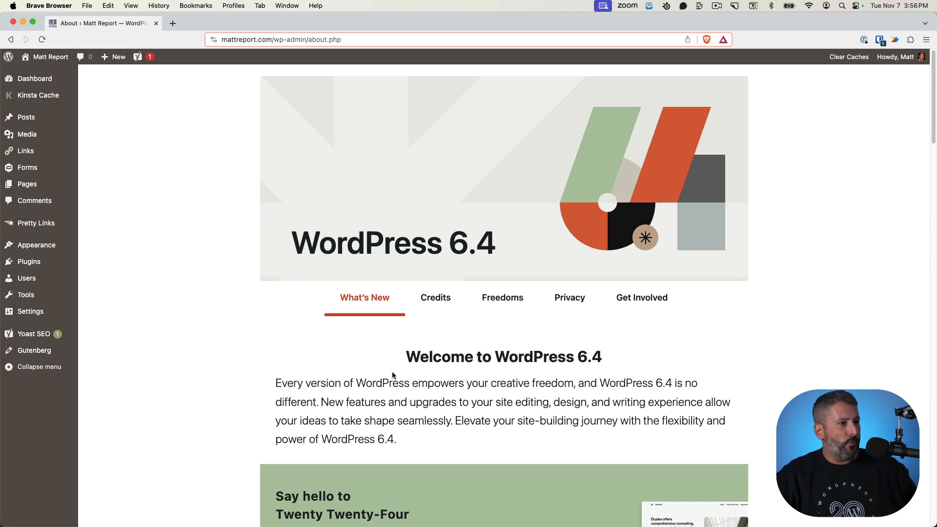
- Read through the WordPress 6.4 What's New page, covering the Twenty Twenty-Four theme and the feature highlights
{"action": "scroll", "coordinate": [373, 365], "scroll_direction": "down", "scroll_amount": 1}
{"action": "scroll", "coordinate": [929, 119], "scroll_direction": "down", "scroll_amount": 10}
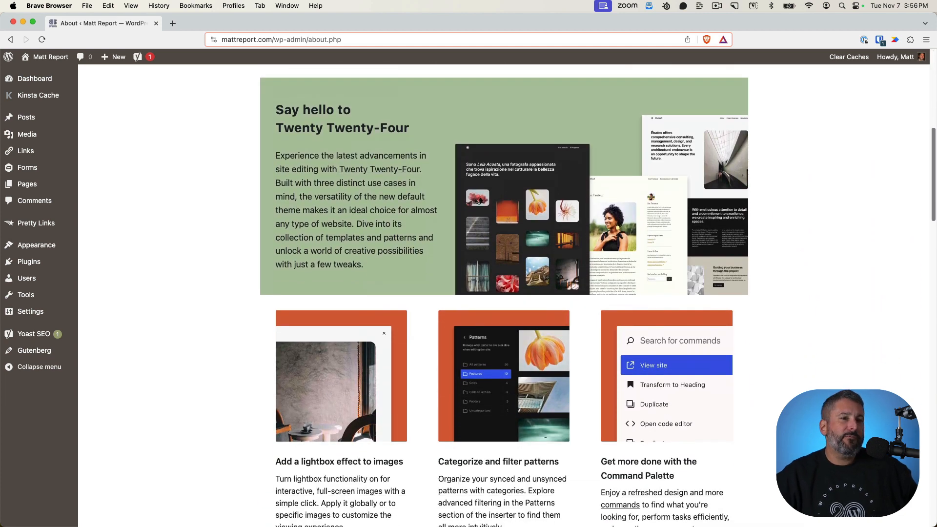
{"action": "scroll", "coordinate": [504, 293], "scroll_direction": "down", "scroll_amount": 1}
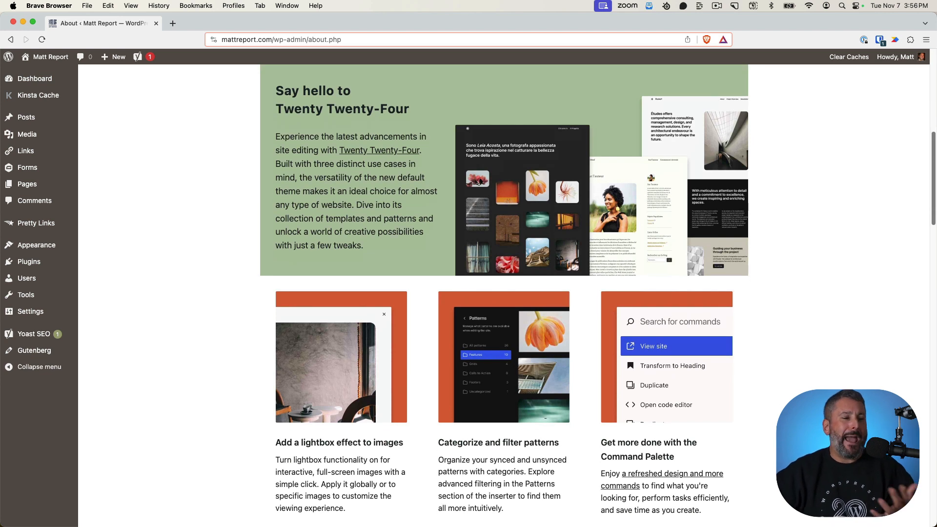
{"action": "scroll", "coordinate": [504, 292], "scroll_direction": "up", "scroll_amount": 1}
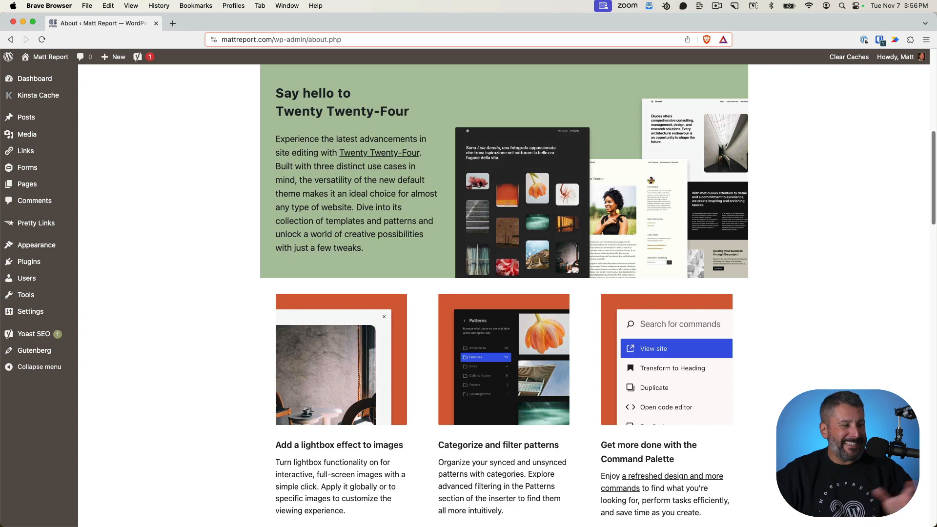
{"action": "scroll", "coordinate": [933, 257], "scroll_direction": "down", "scroll_amount": 8}
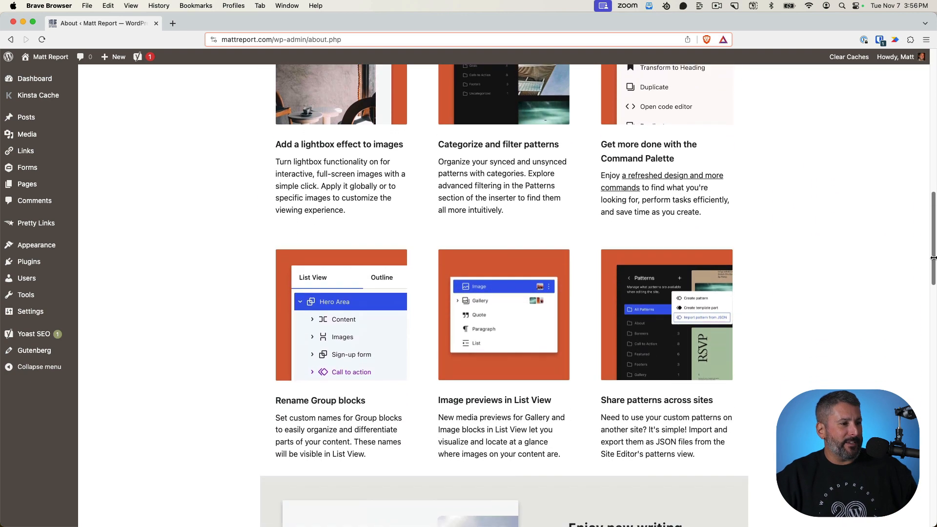
{"action": "scroll", "coordinate": [933, 258], "scroll_direction": "down", "scroll_amount": 2}
{"action": "scroll", "coordinate": [933, 258], "scroll_direction": "up", "scroll_amount": 15}
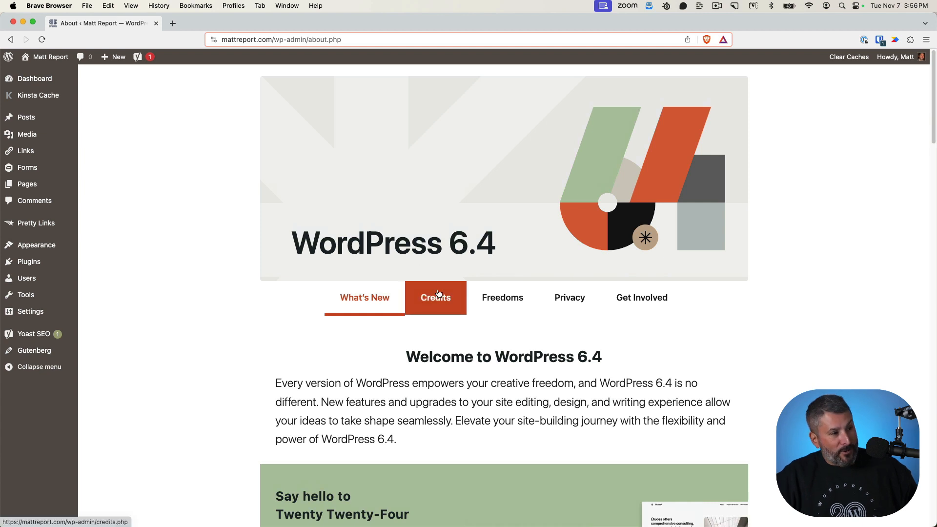
- Activate the installed Twenty Twenty-Four theme for the site
{"action": "mouse_move", "coordinate": [57, 250]}
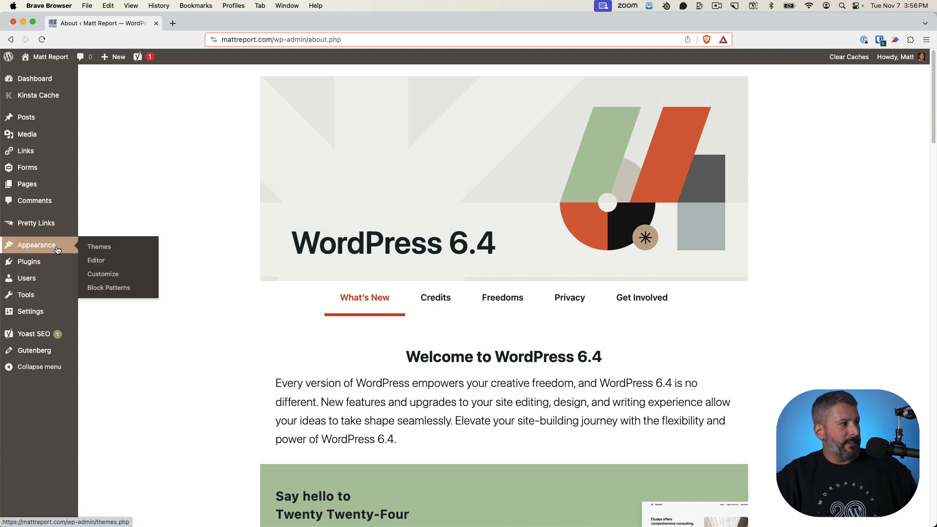
{"action": "left_click", "coordinate": [110, 247]}
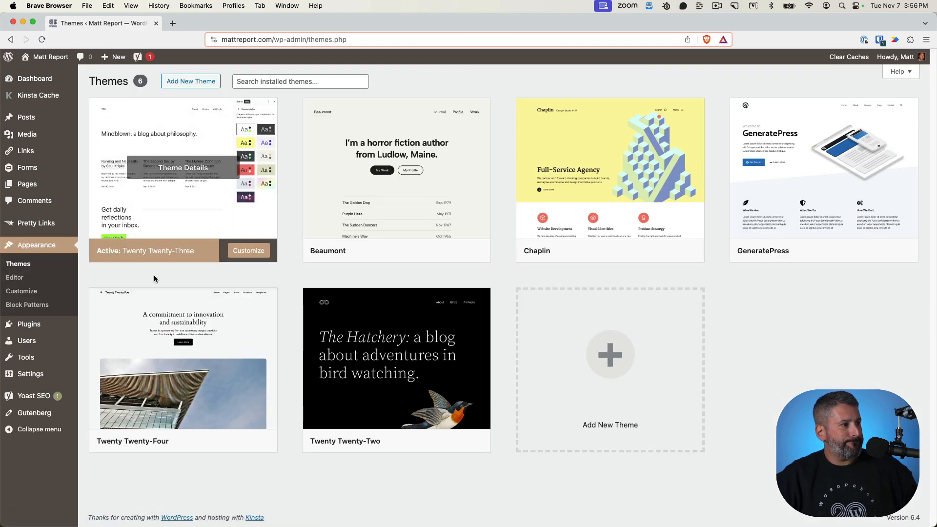
{"action": "mouse_move", "coordinate": [156, 184]}
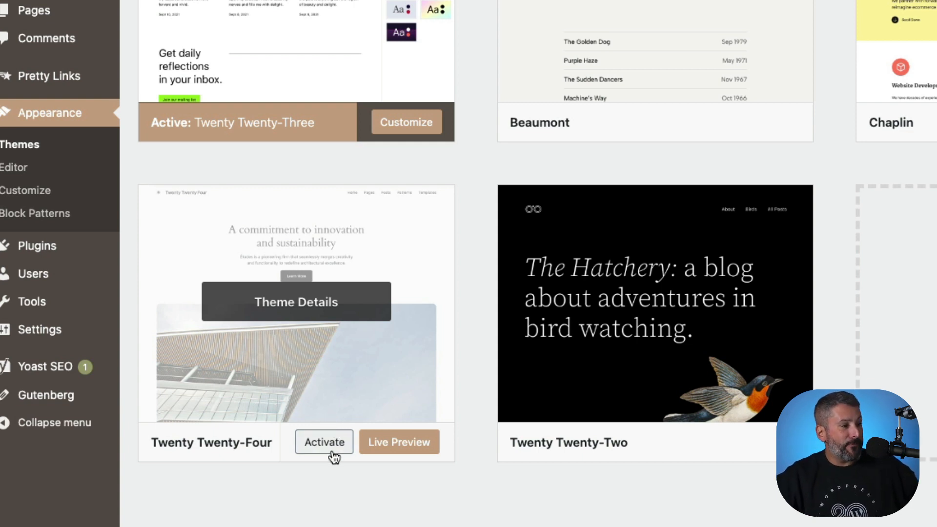
{"action": "left_click", "coordinate": [323, 443]}
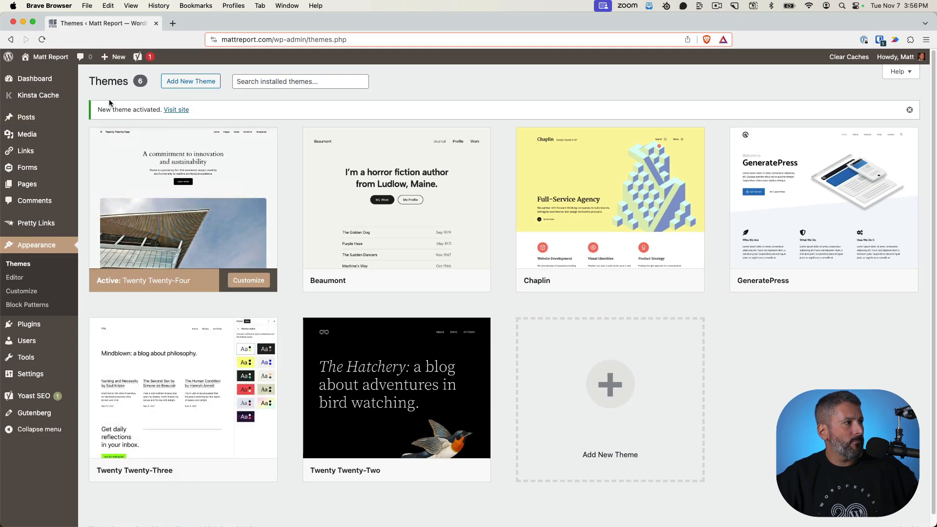
- Visit the live site and examine how the homepage and footer look in the new theme
{"action": "left_click", "coordinate": [174, 111]}
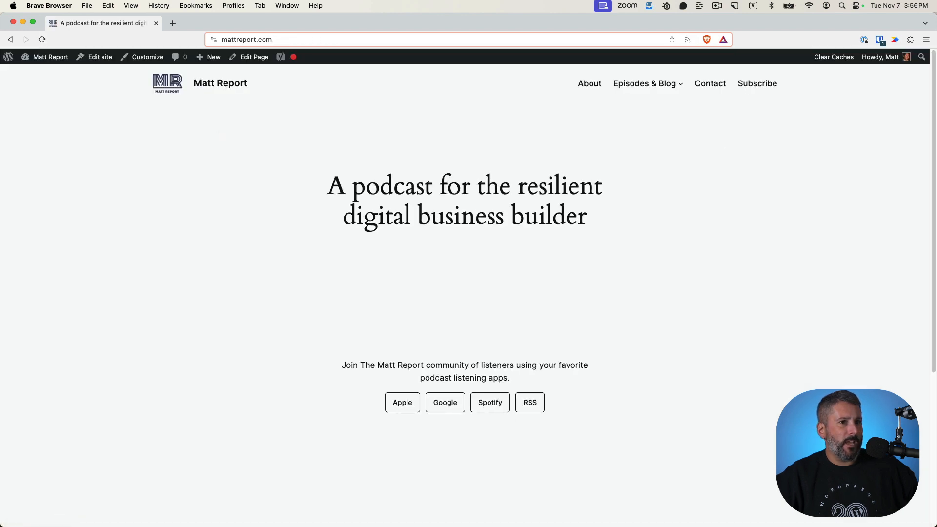
{"action": "left_click_drag", "start_coordinate": [932, 91], "coordinate": [932, 208]}
{"action": "scroll", "coordinate": [932, 207], "scroll_direction": "down", "scroll_amount": 2}
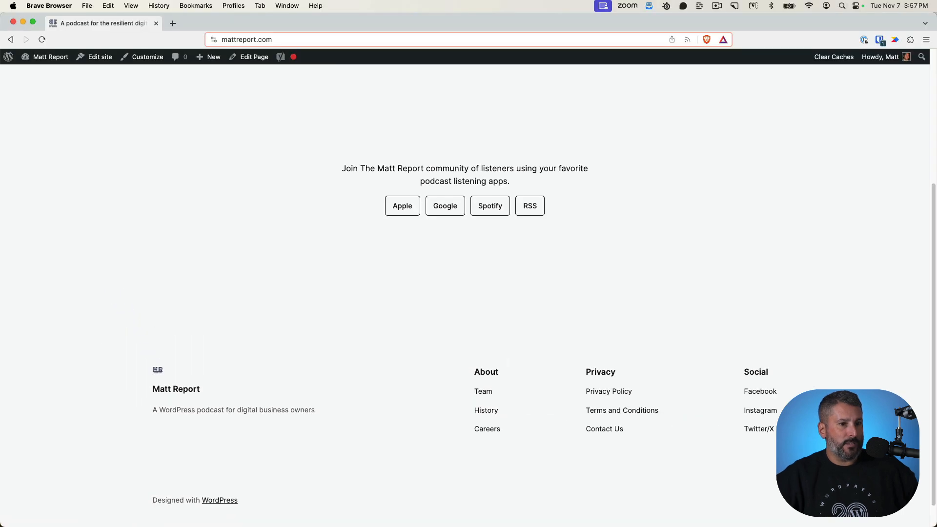
{"action": "scroll", "coordinate": [927, 226], "scroll_direction": "up", "scroll_amount": 5}
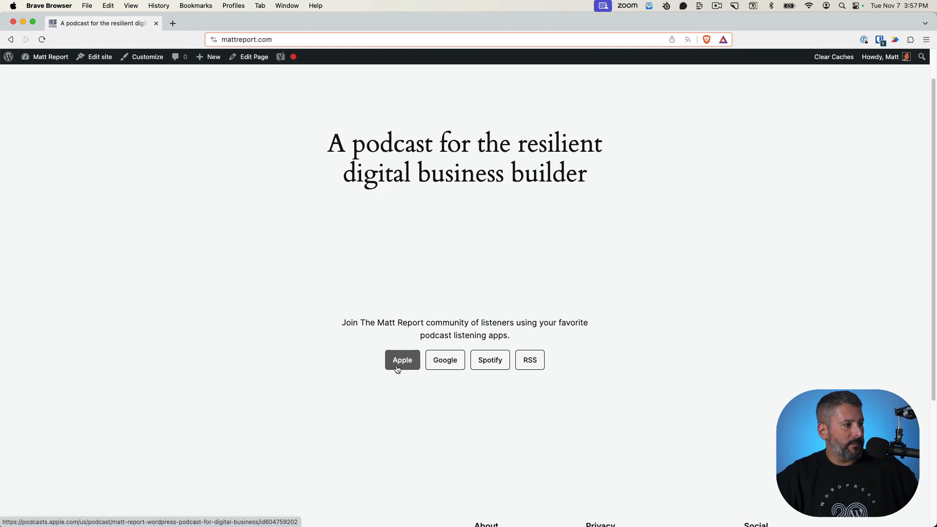
{"action": "scroll", "coordinate": [481, 333], "scroll_direction": "up", "scroll_amount": 2}
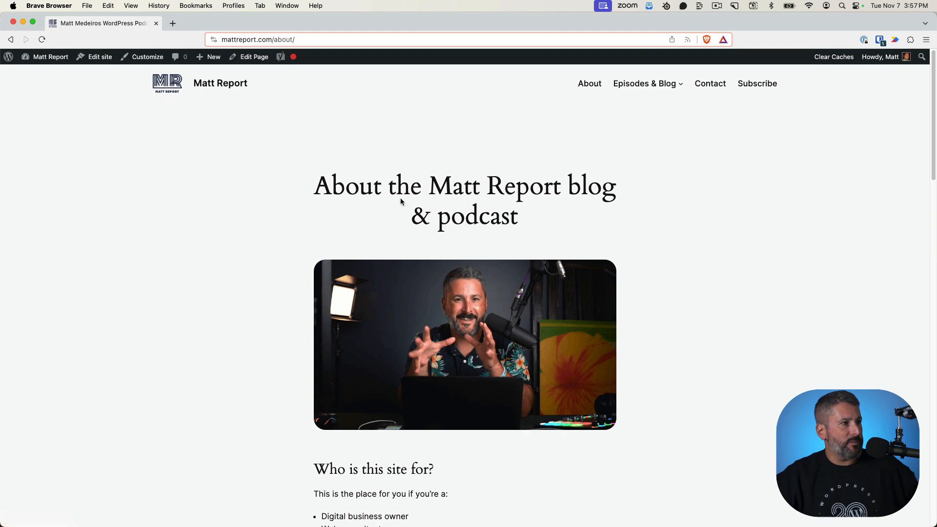
- Review the whole About page in the new theme, down to its footer
{"action": "scroll", "coordinate": [491, 210], "scroll_direction": "down", "scroll_amount": 12}
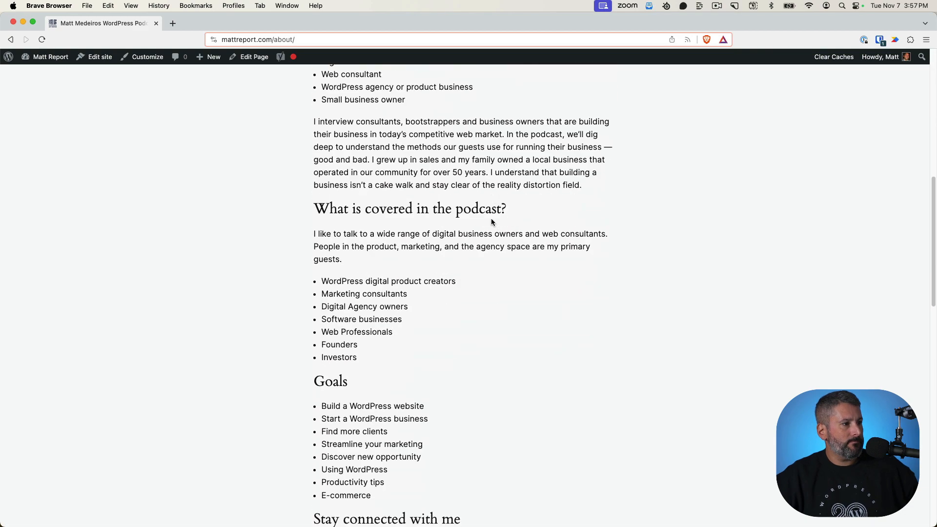
{"action": "scroll", "coordinate": [491, 223], "scroll_direction": "down", "scroll_amount": 13}
{"action": "scroll", "coordinate": [491, 223], "scroll_direction": "up", "scroll_amount": 14}
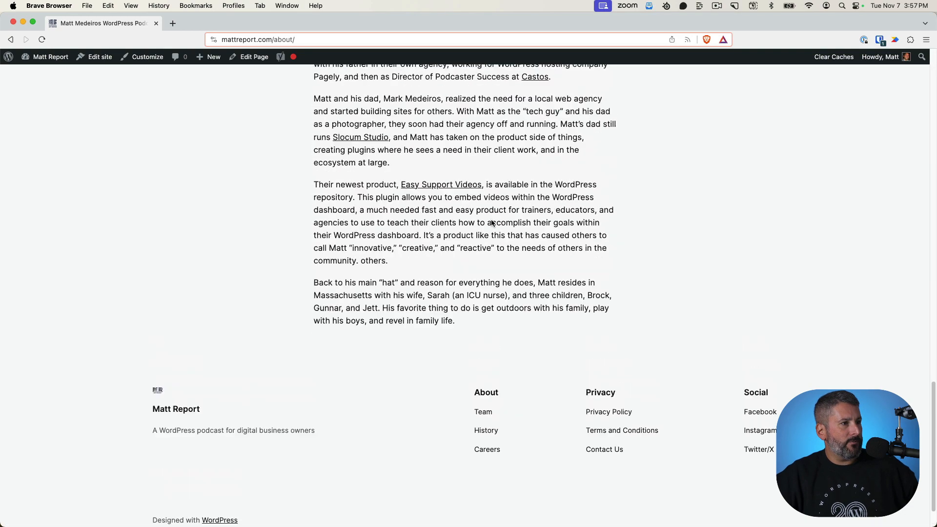
{"action": "scroll", "coordinate": [492, 223], "scroll_direction": "up", "scroll_amount": 11}
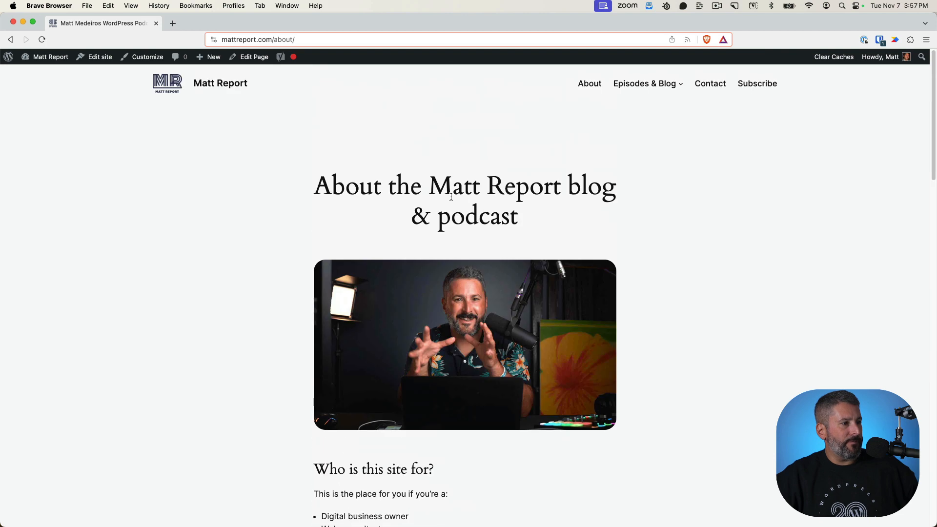
- Open the Episodes & Blog page and examine the layout the new theme gives it
{"action": "left_click", "coordinate": [649, 91]}
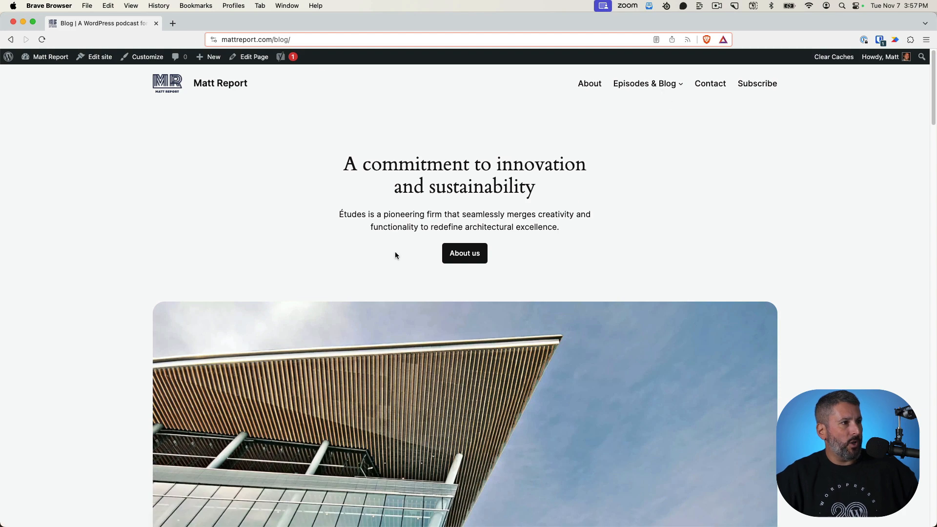
{"action": "scroll", "coordinate": [395, 253], "scroll_direction": "down", "scroll_amount": 8}
{"action": "scroll", "coordinate": [396, 256], "scroll_direction": "down", "scroll_amount": 15}
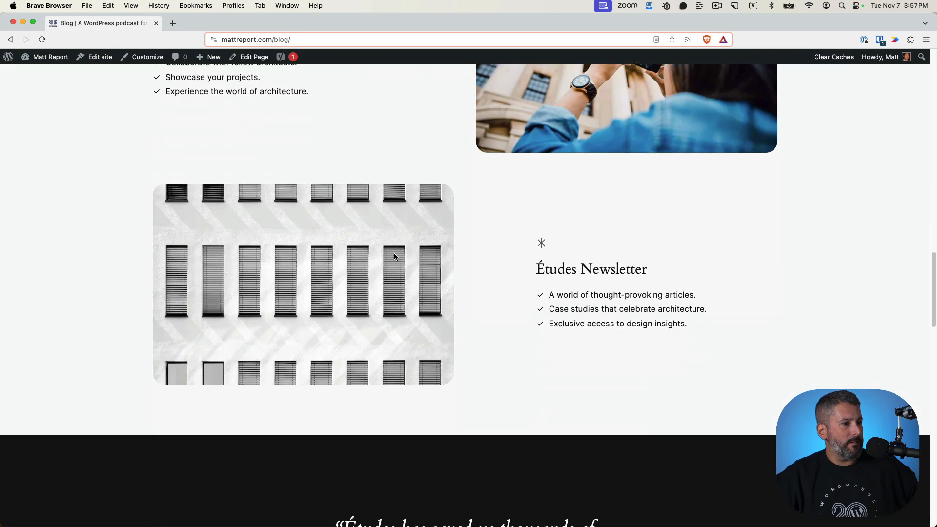
{"action": "scroll", "coordinate": [396, 256], "scroll_direction": "up", "scroll_amount": 20}
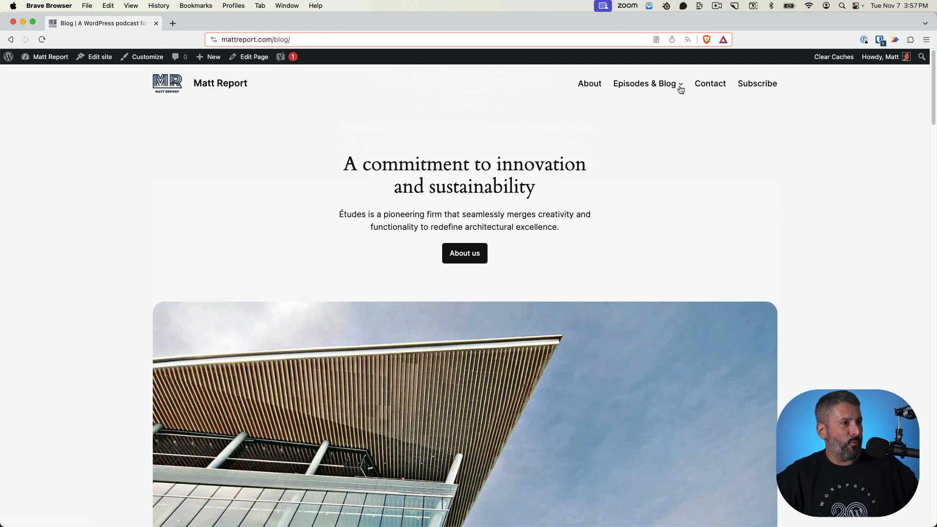
- Open the Contact page and inspect its form and footer layout
{"action": "left_click", "coordinate": [722, 89]}
{"action": "scroll", "coordinate": [556, 312], "scroll_direction": "down", "scroll_amount": 3}
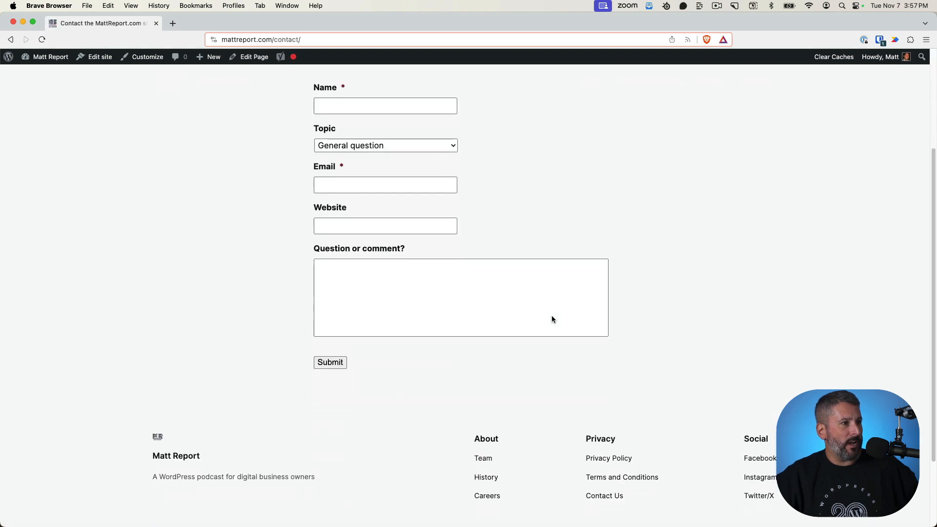
{"action": "scroll", "coordinate": [552, 317], "scroll_direction": "down", "scroll_amount": 2}
{"action": "scroll", "coordinate": [503, 329], "scroll_direction": "up", "scroll_amount": 5}
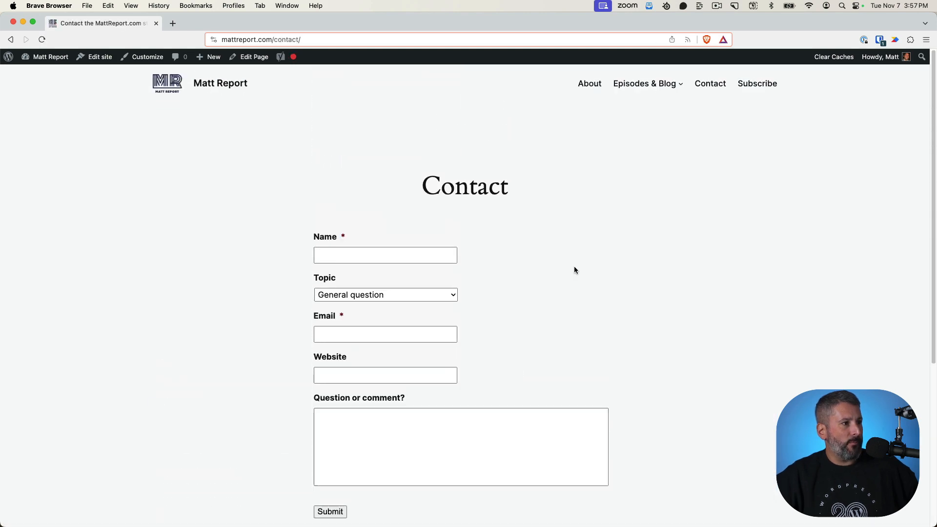
- Open the Subscribe page and inspect the newsletter form and podcast listening links
{"action": "left_click", "coordinate": [755, 85]}
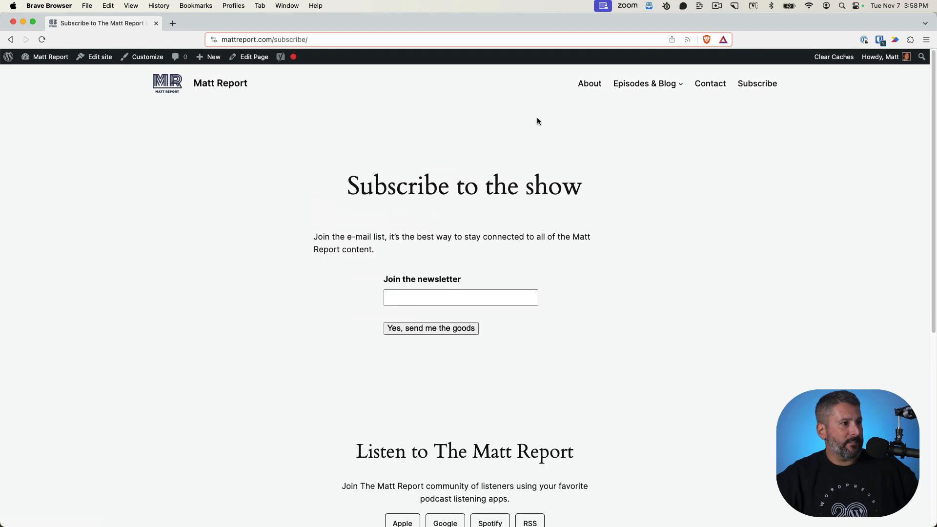
{"action": "scroll", "coordinate": [453, 219], "scroll_direction": "down", "scroll_amount": 3}
{"action": "scroll", "coordinate": [459, 220], "scroll_direction": "up", "scroll_amount": 4}
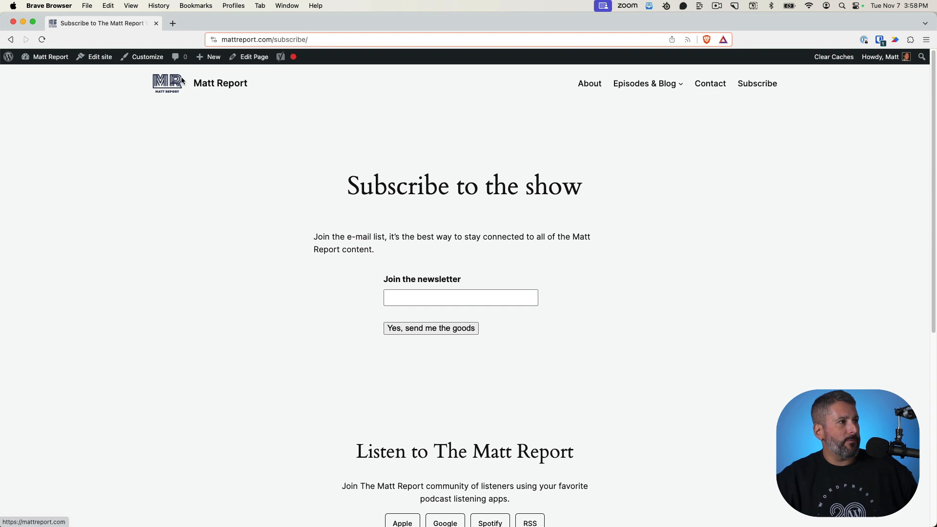
- Open the theme Customizer and check the options under Site Identity and Homepage Settings
{"action": "left_click", "coordinate": [139, 57]}
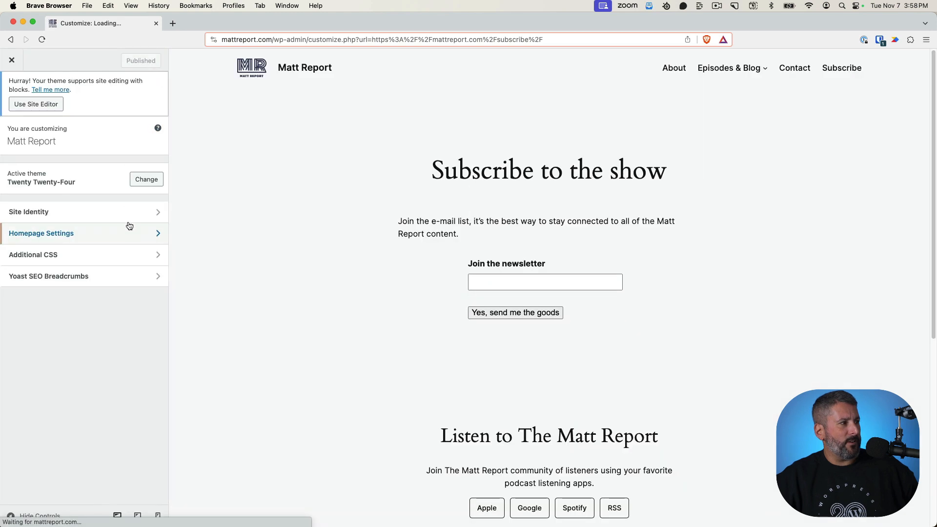
{"action": "left_click", "coordinate": [130, 214]}
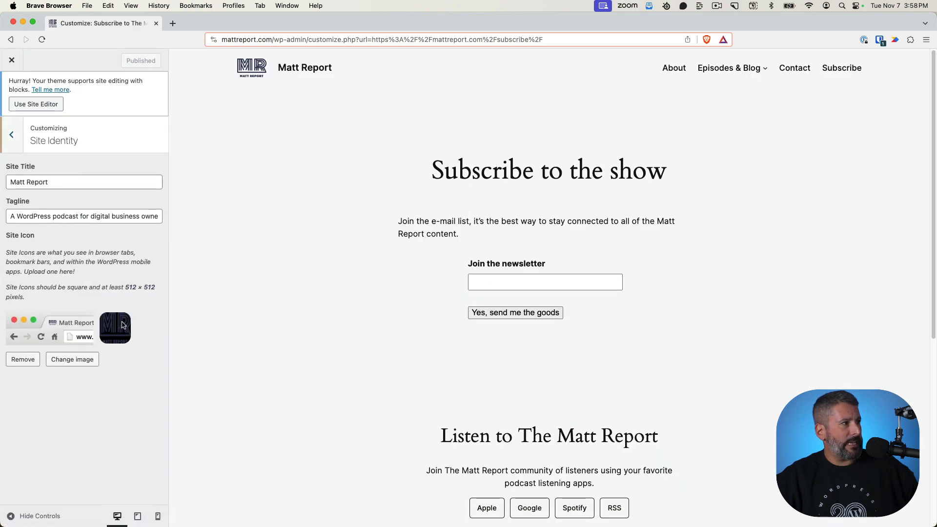
{"action": "left_click", "coordinate": [11, 135]}
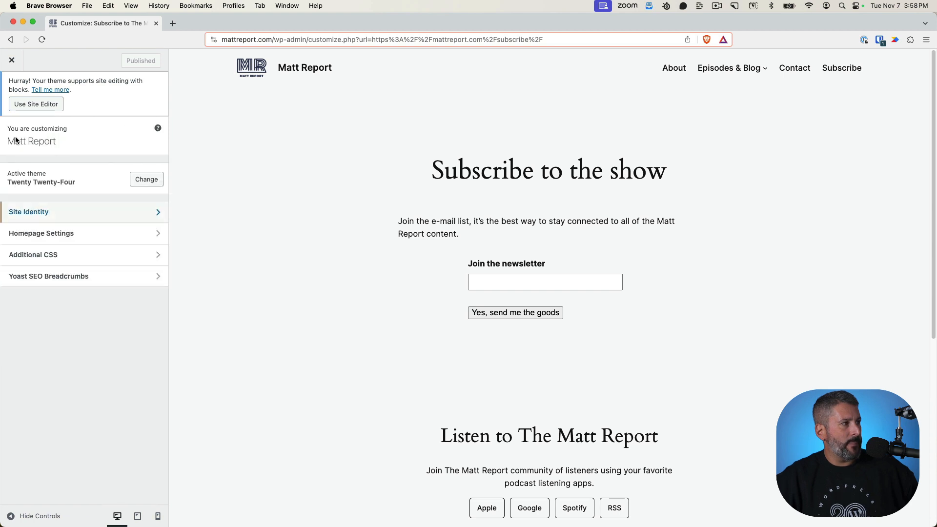
{"action": "left_click", "coordinate": [49, 233]}
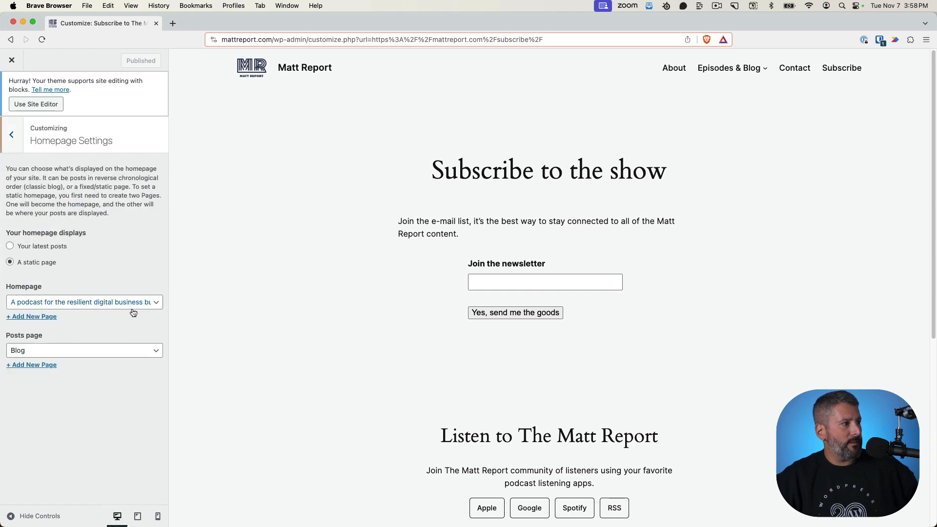
{"action": "left_click", "coordinate": [11, 135]}
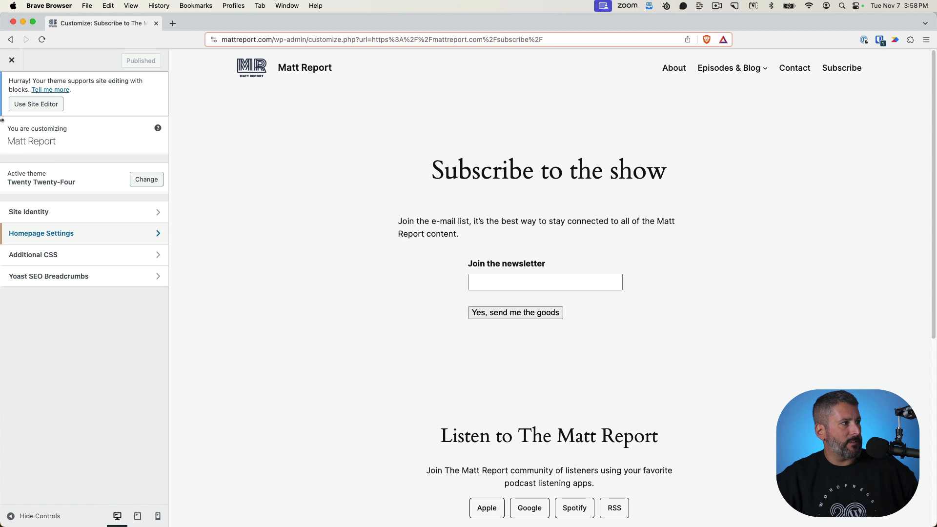
- Switch from the Customizer to the Site Editor and look over the theme's list of templates
{"action": "left_click", "coordinate": [43, 105]}
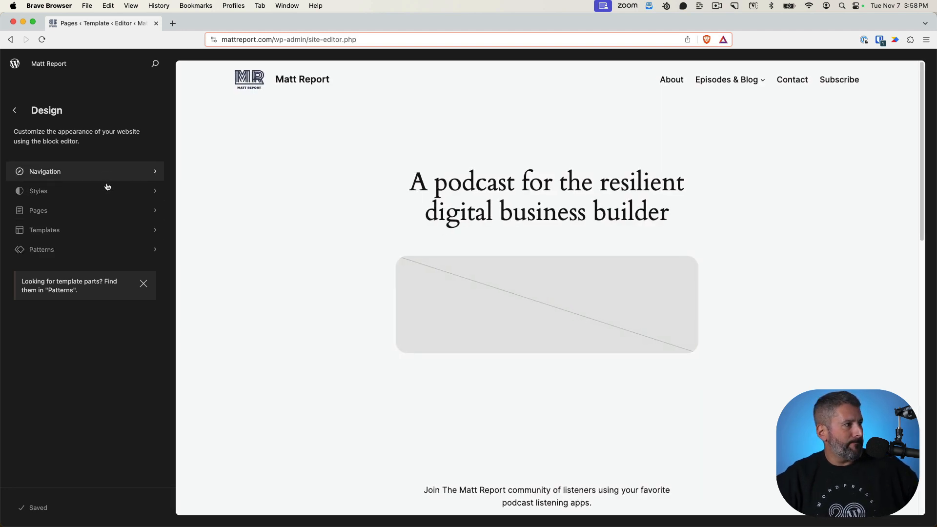
{"action": "left_click", "coordinate": [91, 233]}
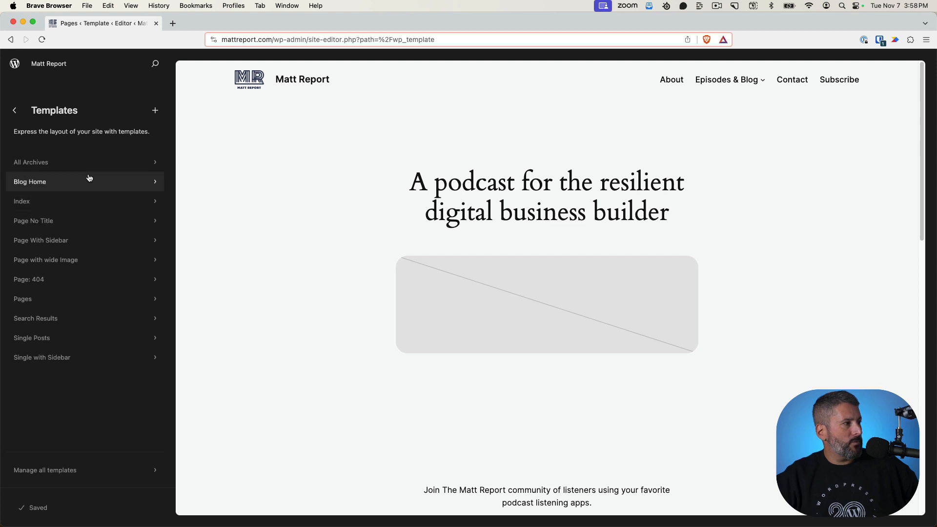
{"action": "left_click", "coordinate": [15, 111]}
- Open the site's navigation menu in the Site Editor and expand the Episodes & Blog item
{"action": "left_click", "coordinate": [72, 175]}
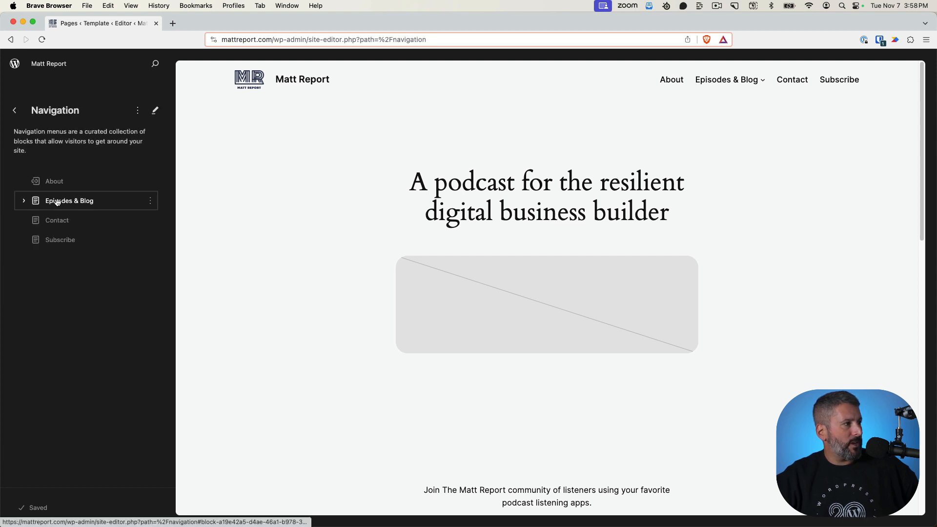
{"action": "left_click", "coordinate": [22, 200]}
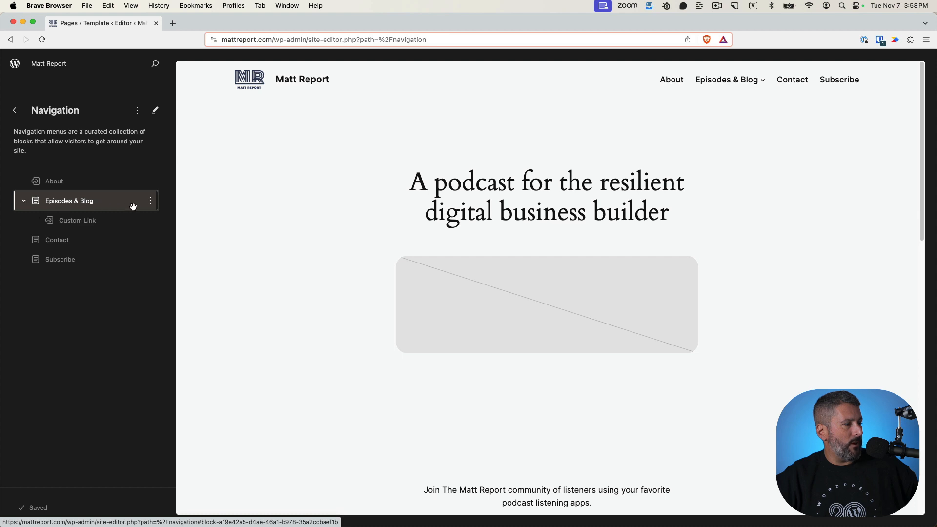
- Check the Custom Link submenu item under Episodes & Blog and remove it from the navigation menu
{"action": "left_click", "coordinate": [87, 219]}
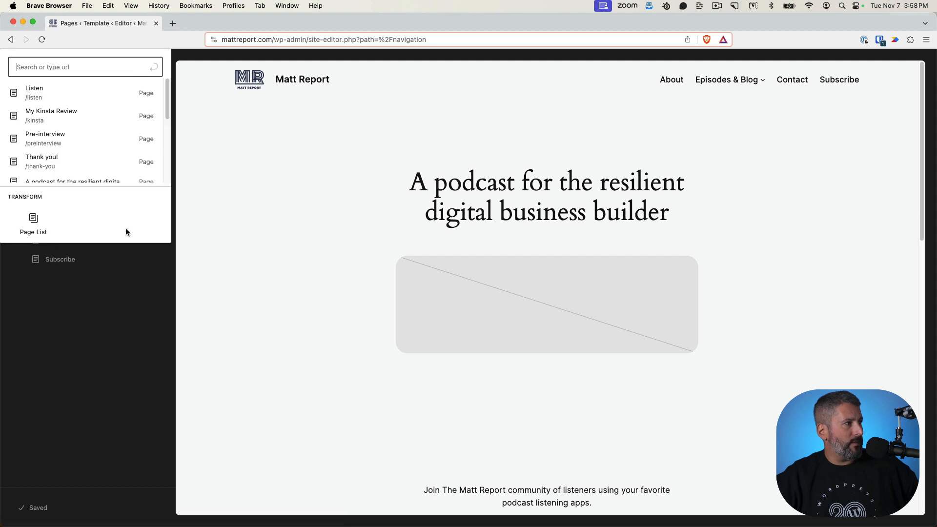
{"action": "left_click", "coordinate": [123, 311]}
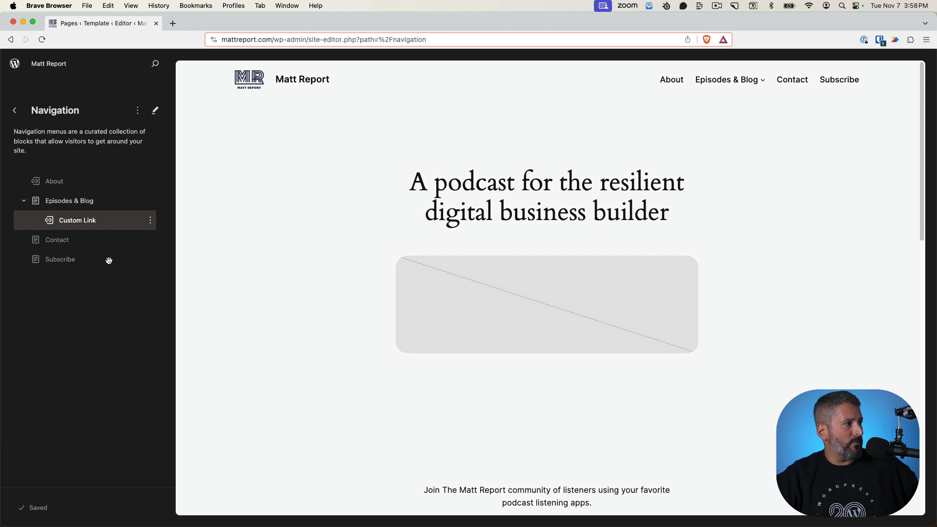
{"action": "left_click", "coordinate": [150, 220]}
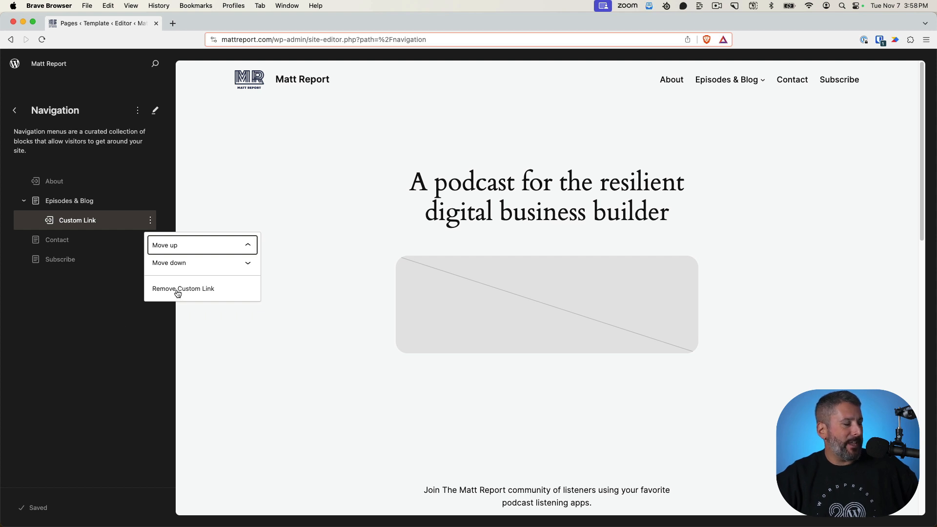
{"action": "left_click", "coordinate": [177, 293]}
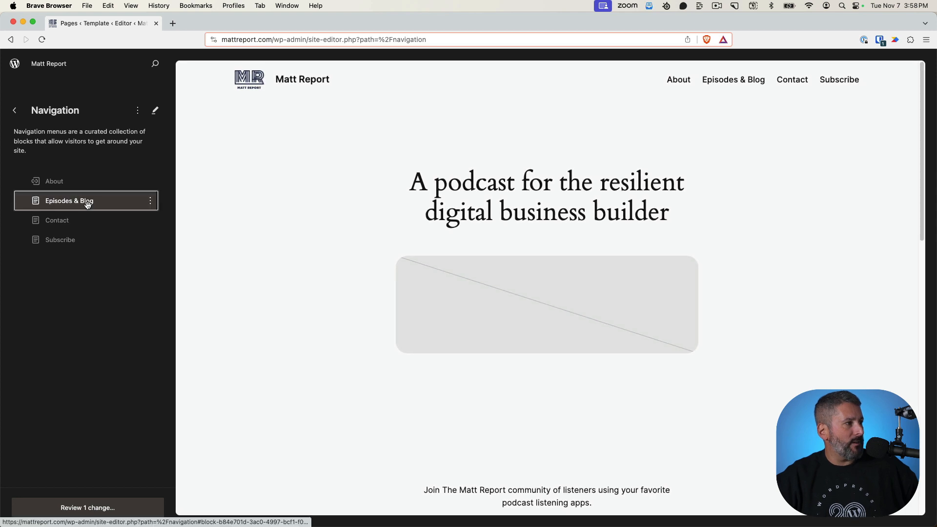
- Open the home page for editing, dismiss the welcome guide, and inspect the header navigation and the page's block list
{"action": "left_click", "coordinate": [151, 201]}
{"action": "left_click", "coordinate": [748, 98]}
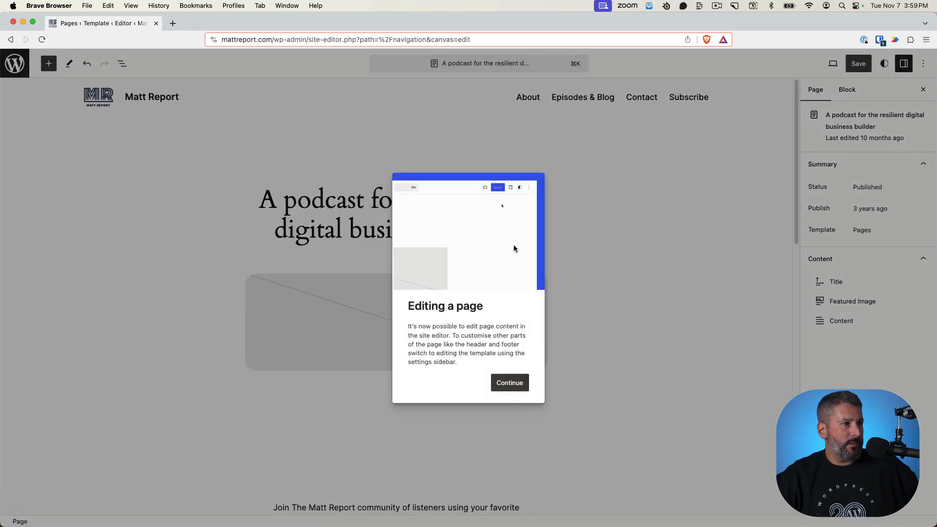
{"action": "left_click", "coordinate": [510, 382]}
{"action": "left_click", "coordinate": [588, 100]}
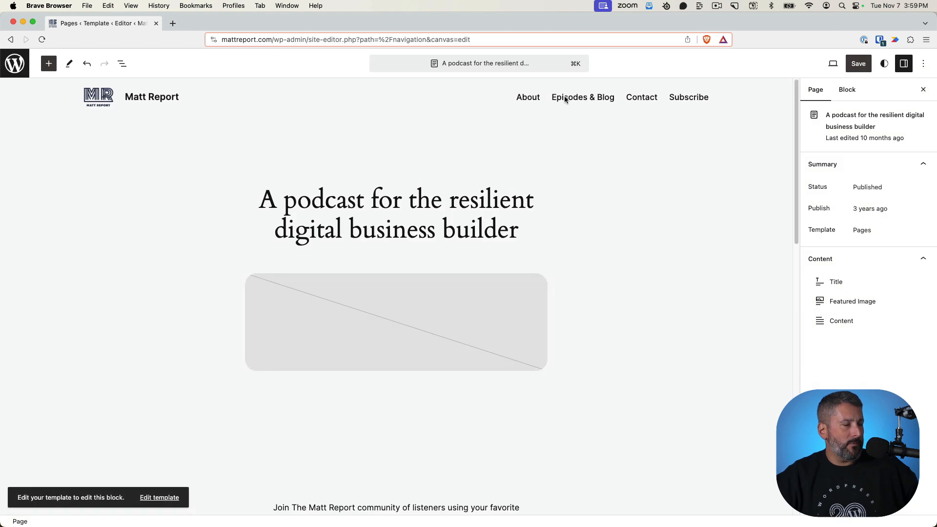
{"action": "left_click", "coordinate": [122, 64]}
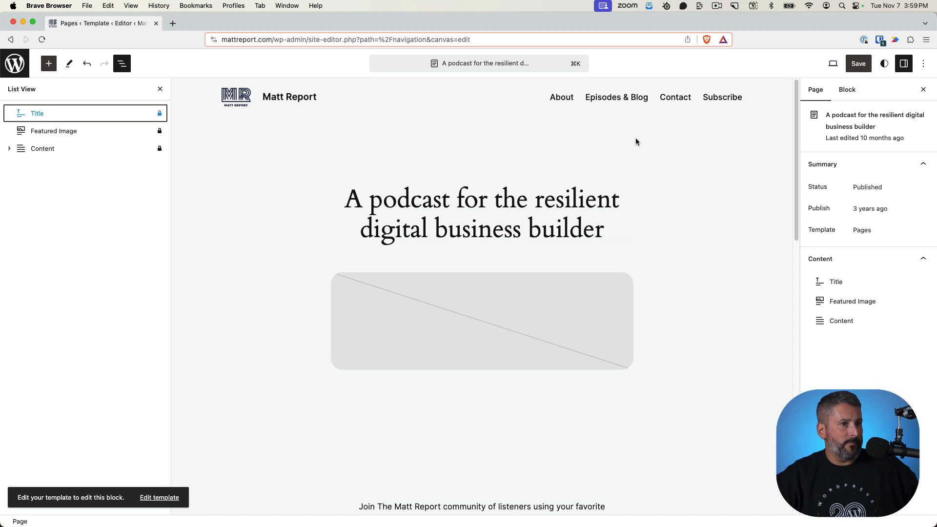
{"action": "left_click", "coordinate": [559, 140]}
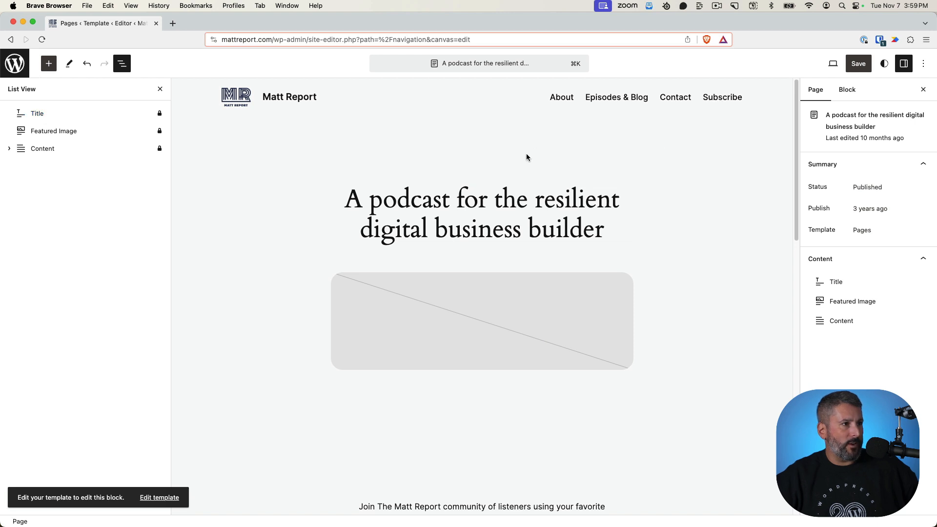
- Search the editor commands for "navi" and open Navigation
{"action": "left_click", "coordinate": [510, 63]}
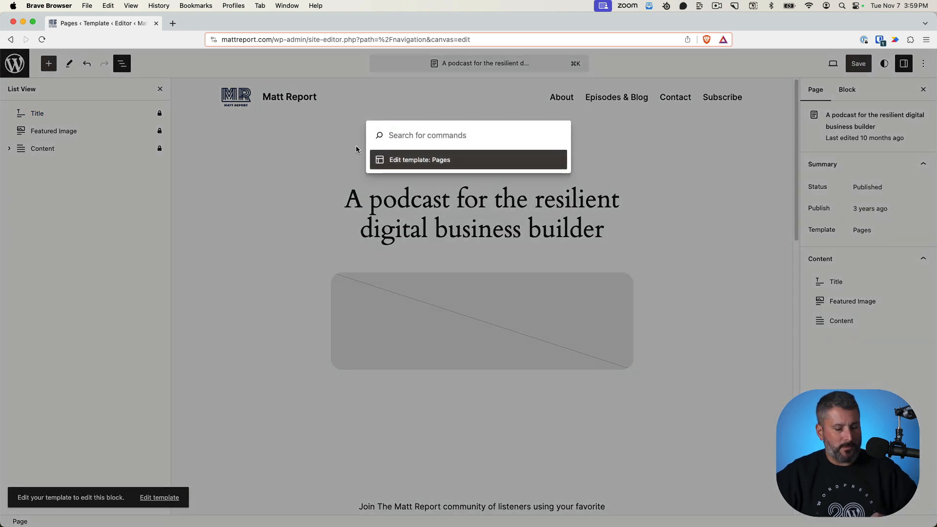
{"action": "type", "text": "navi"}
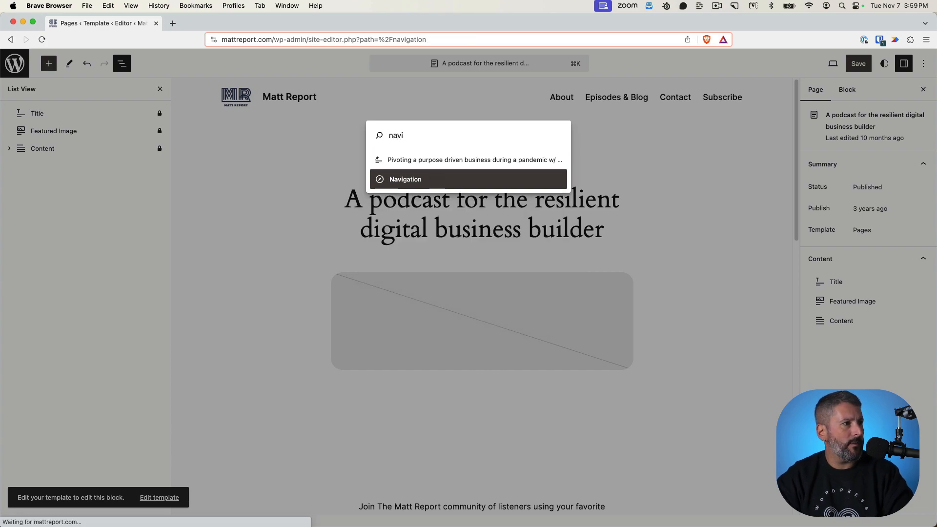
{"action": "key", "text": "Return"}
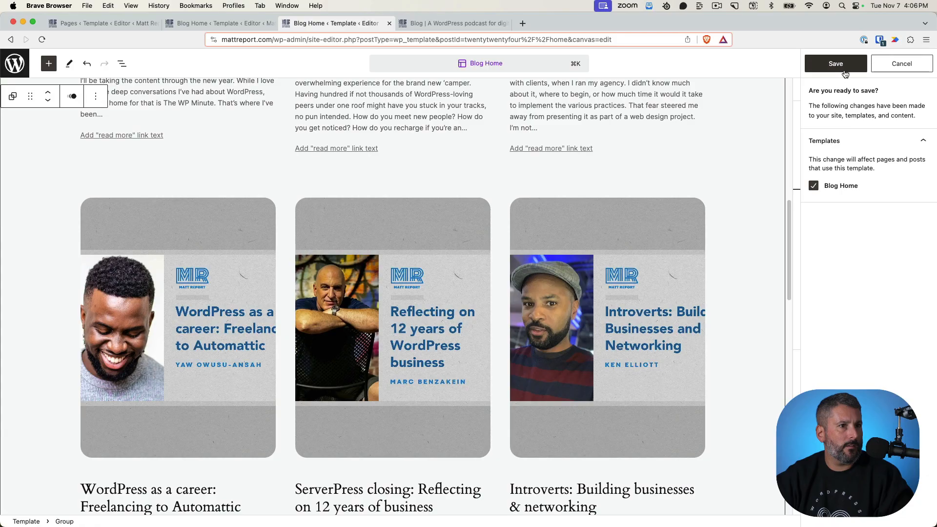
- Save the Blog Home template changes and review the post grid down to the pagination links
{"action": "left_click", "coordinate": [858, 63]}
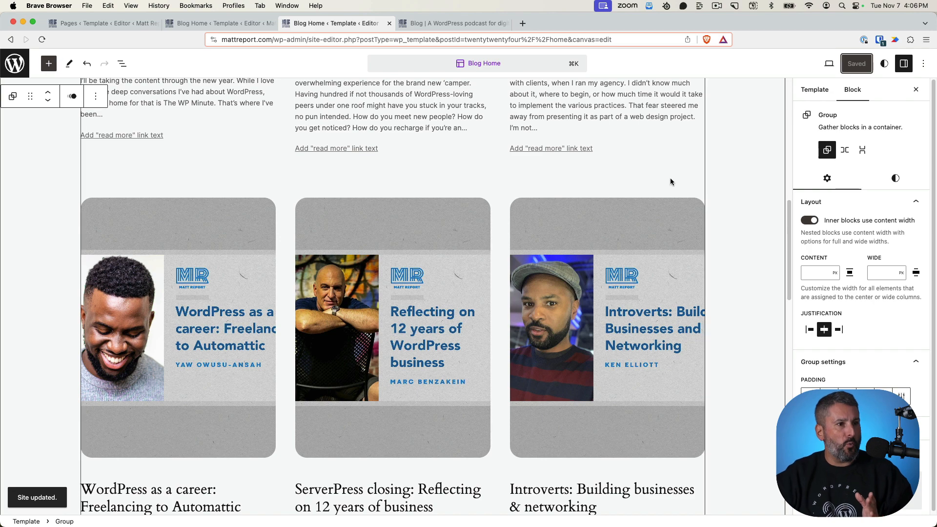
{"action": "scroll", "coordinate": [670, 177], "scroll_direction": "up", "scroll_amount": 10}
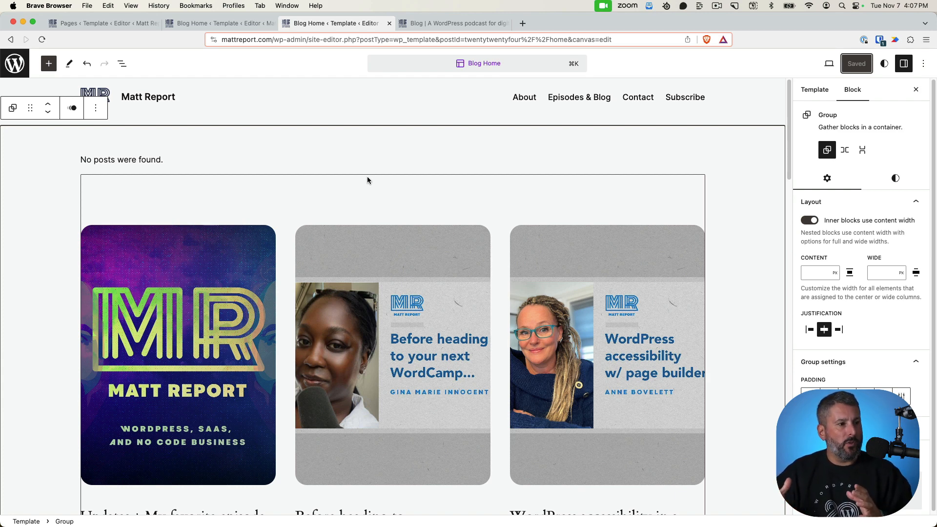
{"action": "scroll", "coordinate": [333, 220], "scroll_direction": "down", "scroll_amount": 8}
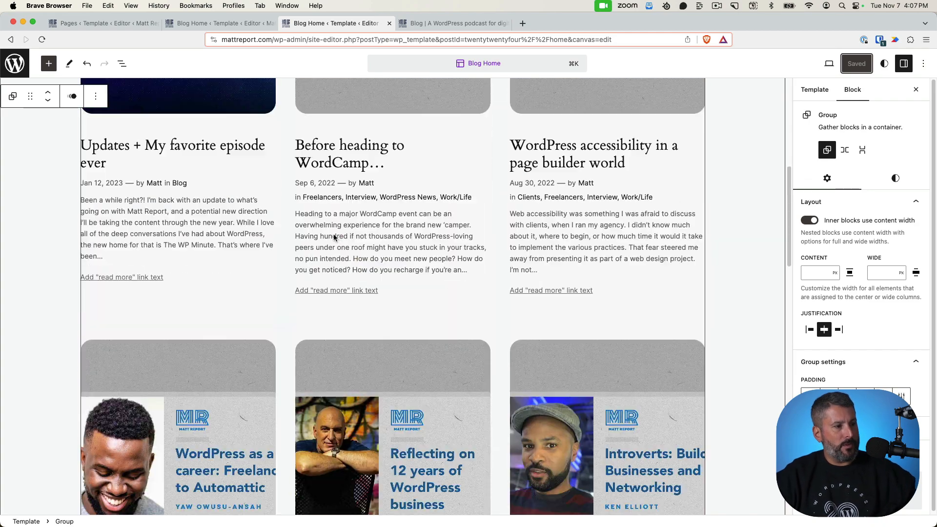
{"action": "scroll", "coordinate": [335, 237], "scroll_direction": "down", "scroll_amount": 8}
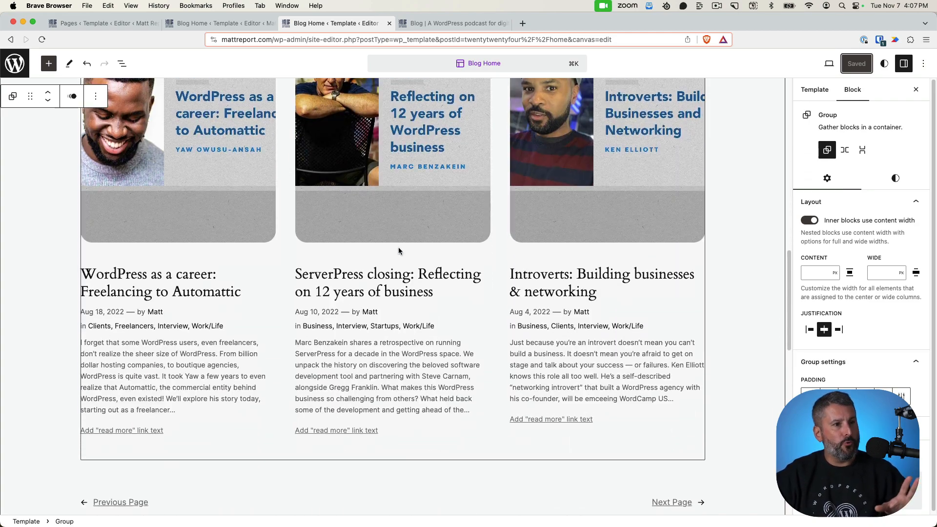
{"action": "scroll", "coordinate": [398, 251], "scroll_direction": "up", "scroll_amount": 15}
- Turn off content width for the group's inner blocks, turn it back on and save the Blog Home template
{"action": "left_click", "coordinate": [813, 221]}
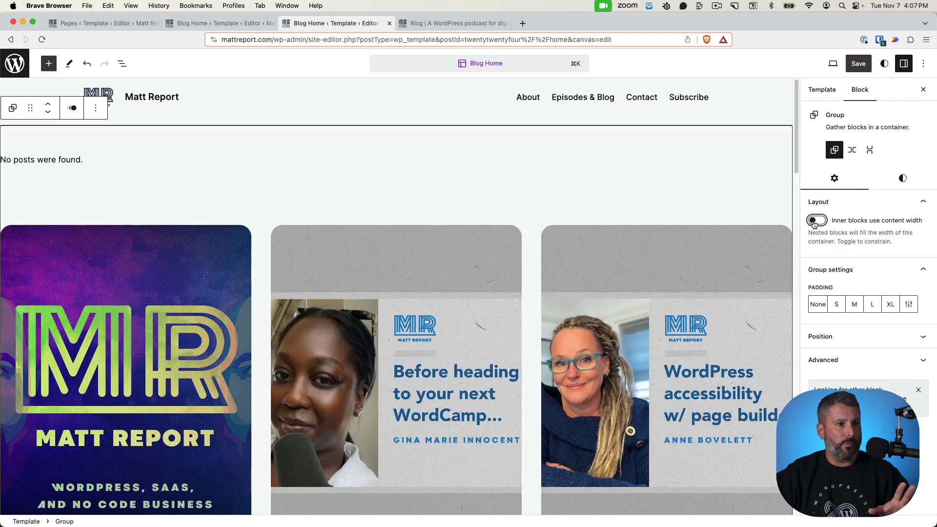
{"action": "left_click", "coordinate": [813, 221]}
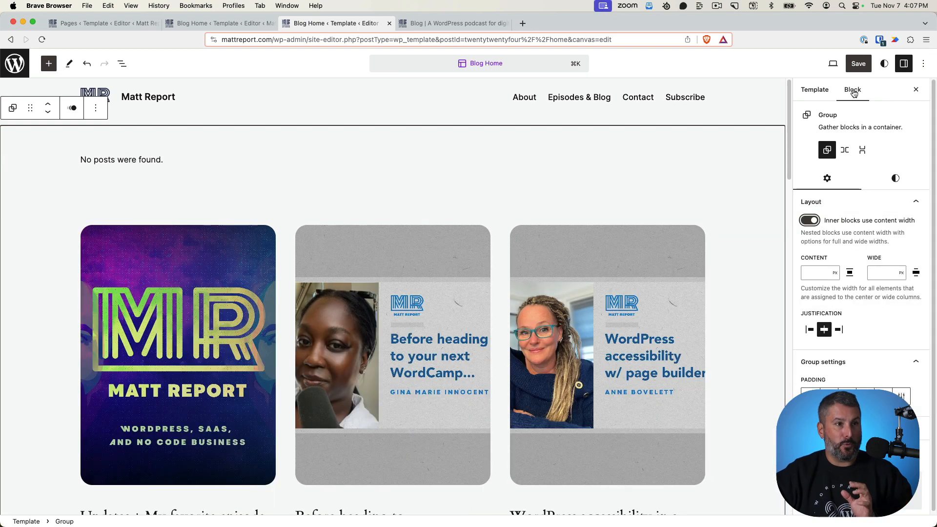
{"action": "left_click", "coordinate": [858, 63]}
{"action": "left_click", "coordinate": [824, 71]}
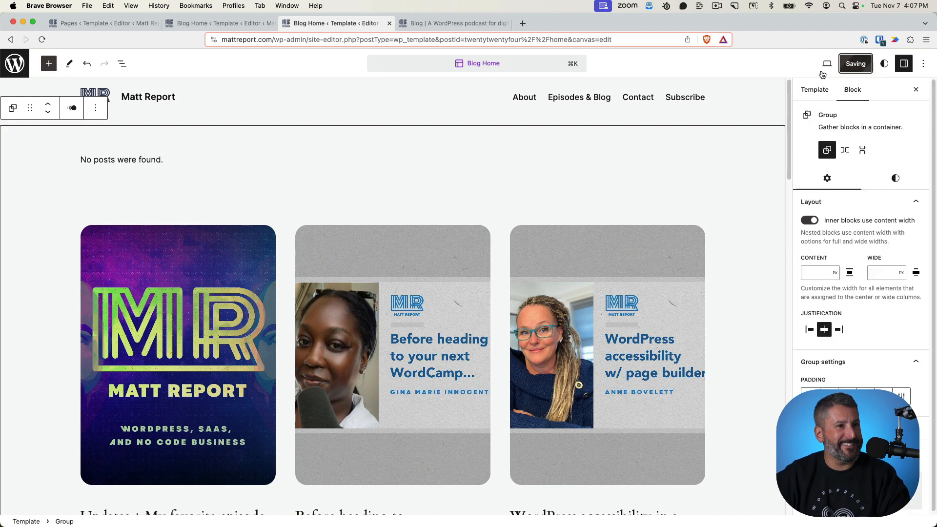
- Leave template editing, open the live site and review the post grid on the Episodes & Blog page
{"action": "left_click", "coordinate": [12, 63]}
{"action": "left_click", "coordinate": [131, 64]}
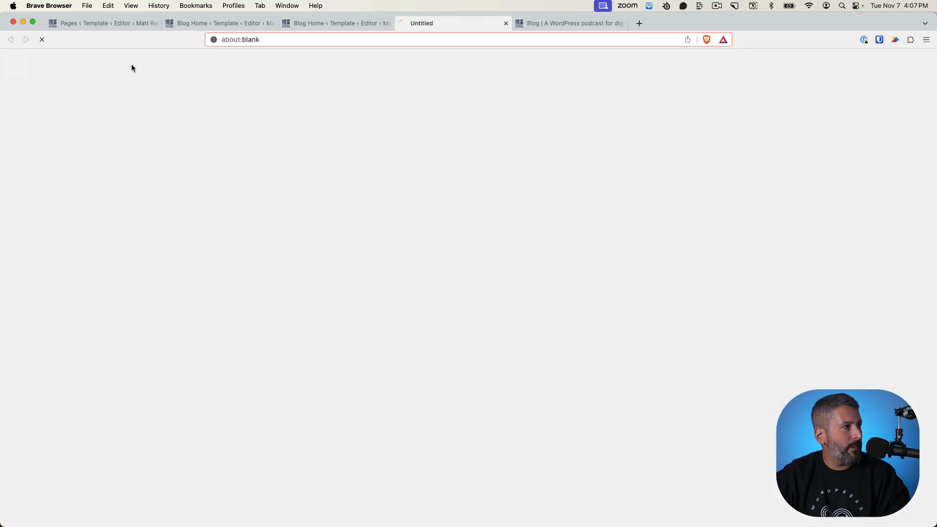
{"action": "left_click", "coordinate": [623, 23]}
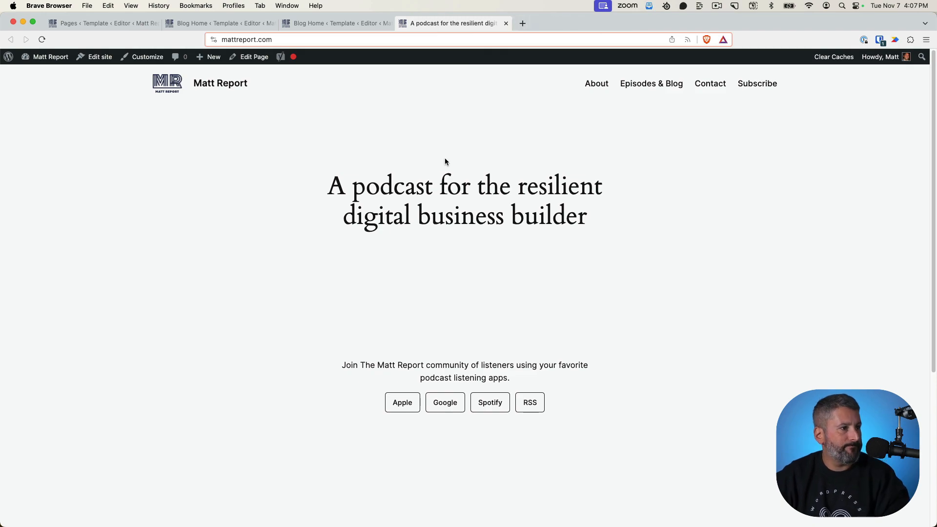
{"action": "left_click", "coordinate": [661, 86]}
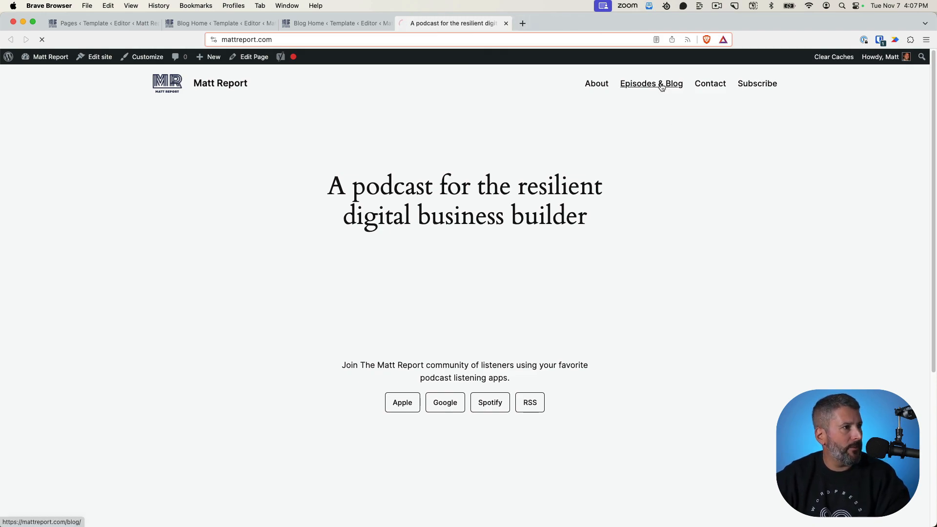
{"action": "scroll", "coordinate": [373, 223], "scroll_direction": "down", "scroll_amount": 6}
{"action": "scroll", "coordinate": [373, 223], "scroll_direction": "down", "scroll_amount": 10}
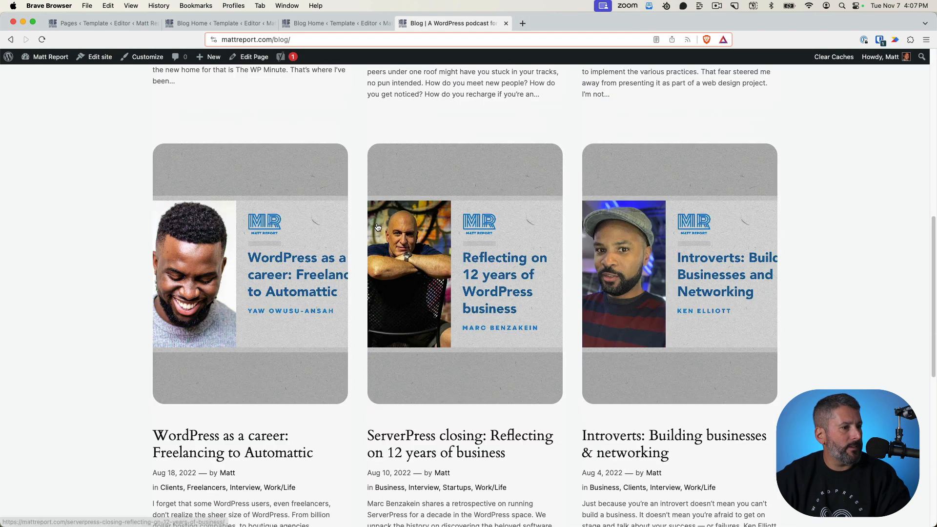
- Open the second page of blog posts and check its grid and pagination links
{"action": "left_click", "coordinate": [750, 248]}
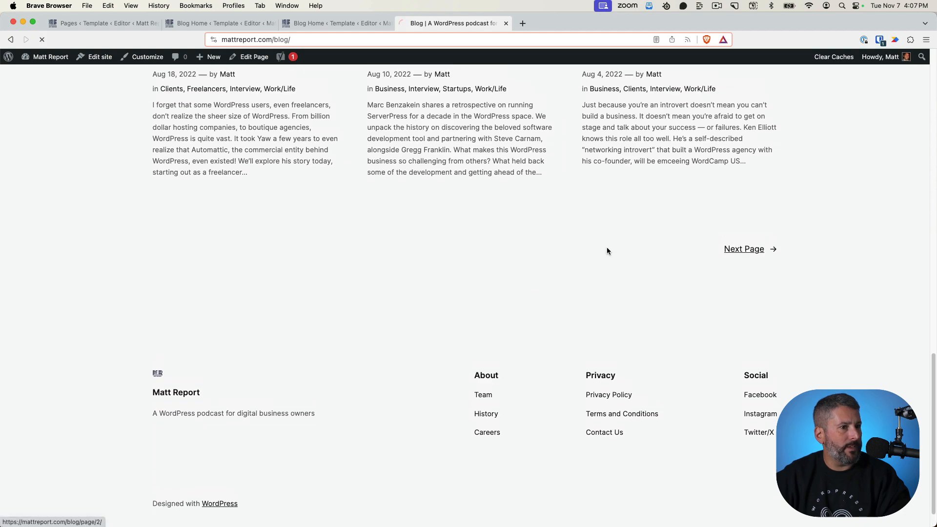
{"action": "scroll", "coordinate": [491, 256], "scroll_direction": "down", "scroll_amount": 10}
{"action": "scroll", "coordinate": [470, 254], "scroll_direction": "down", "scroll_amount": 5}
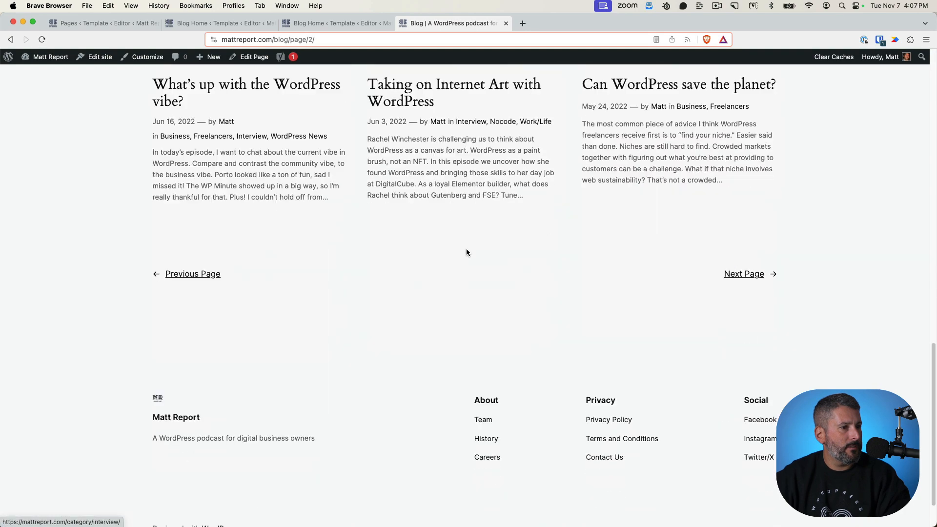
{"action": "scroll", "coordinate": [466, 249], "scroll_direction": "up", "scroll_amount": 12}
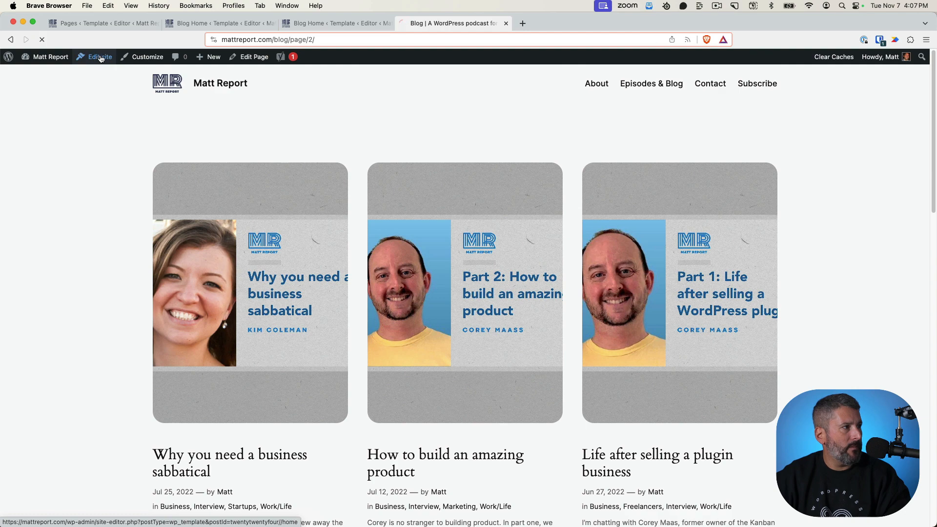
- Open the Blog Home template in the Site Editor, set the posts per page to 9 and save the site change
{"action": "left_click", "coordinate": [97, 57]}
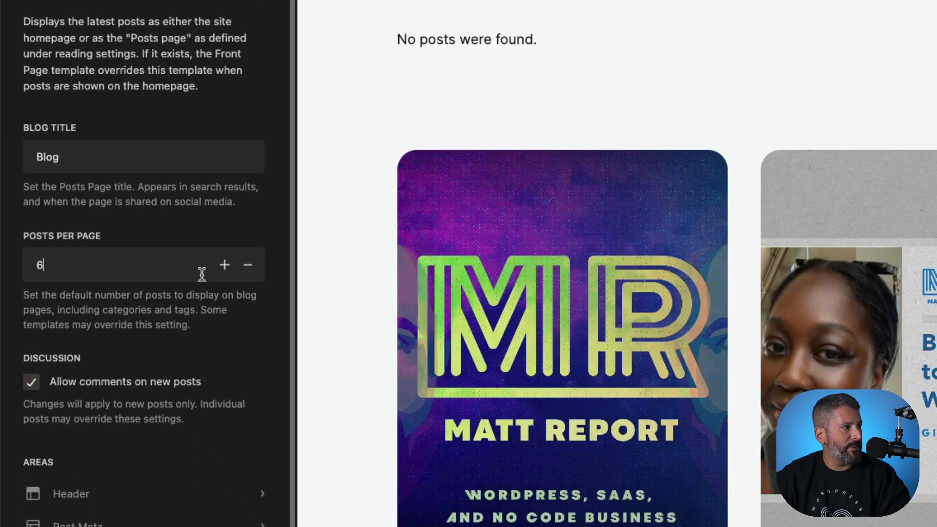
{"action": "left_click", "coordinate": [225, 268]}
{"action": "left_click", "coordinate": [225, 269]}
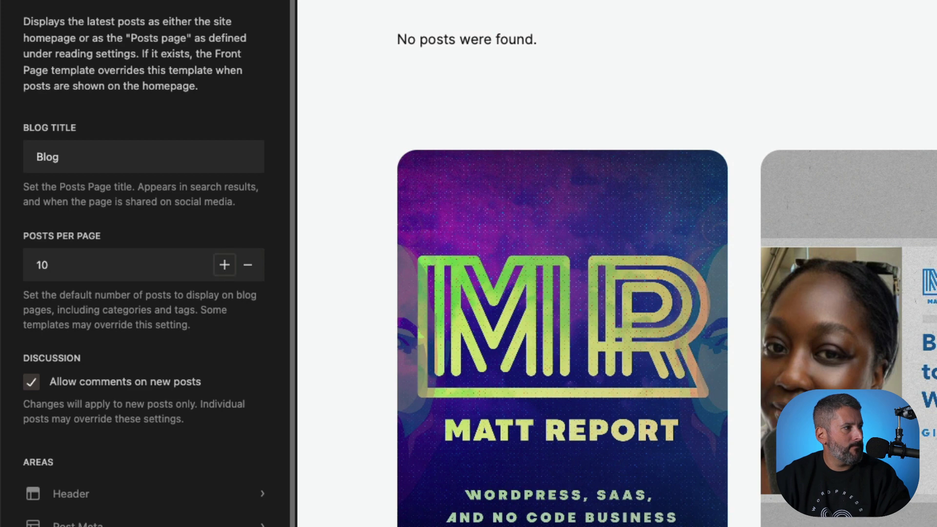
{"action": "left_click", "coordinate": [248, 268]}
{"action": "scroll", "coordinate": [154, 392], "scroll_direction": "down", "scroll_amount": 1}
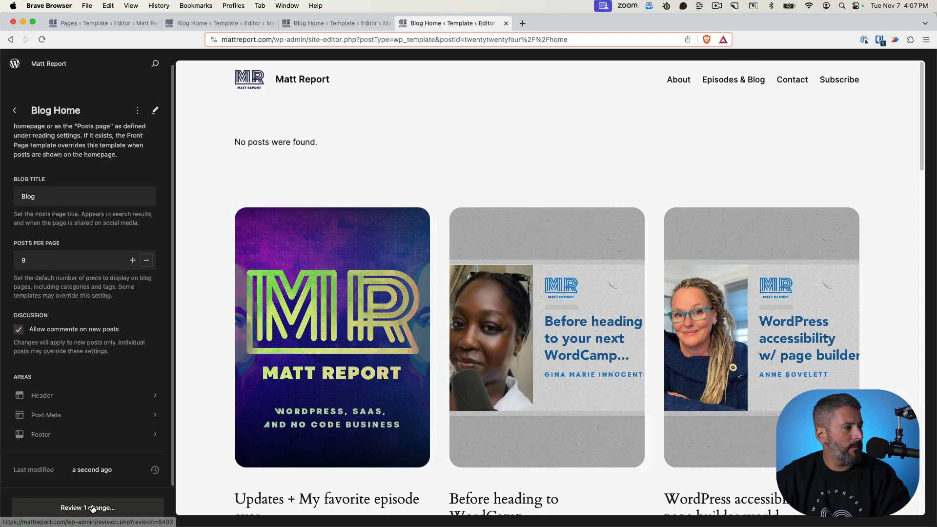
{"action": "left_click", "coordinate": [93, 508]}
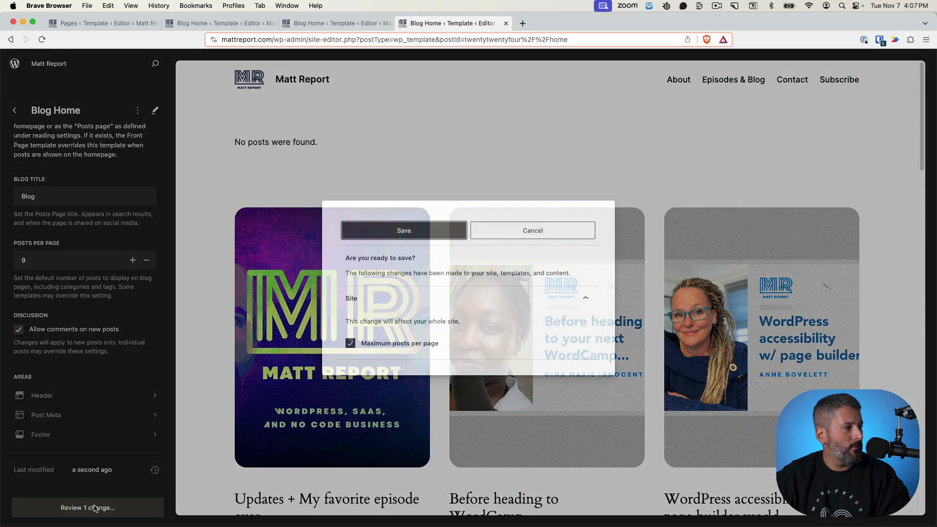
{"action": "left_click", "coordinate": [401, 230]}
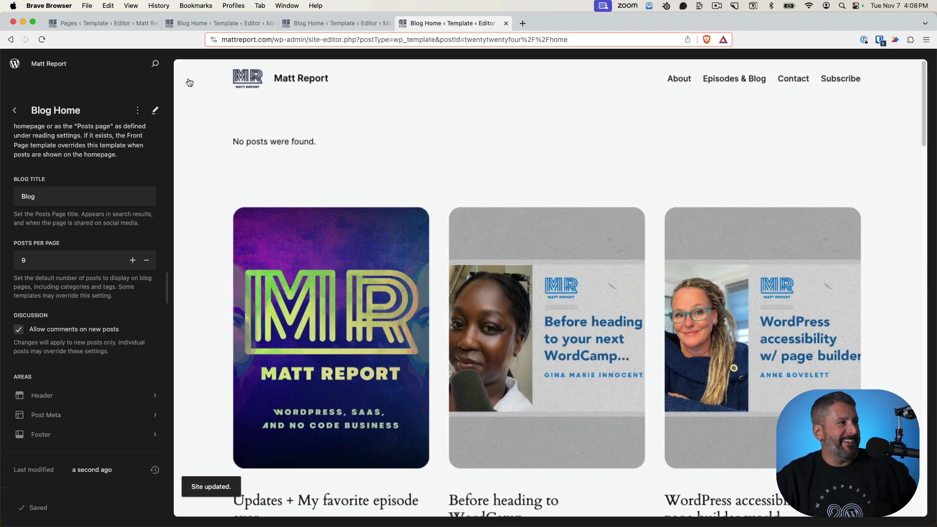
- Review the post grid on the live Episodes & Blog page and return to the Blog Home template in the Site Editor
{"action": "left_click", "coordinate": [135, 65]}
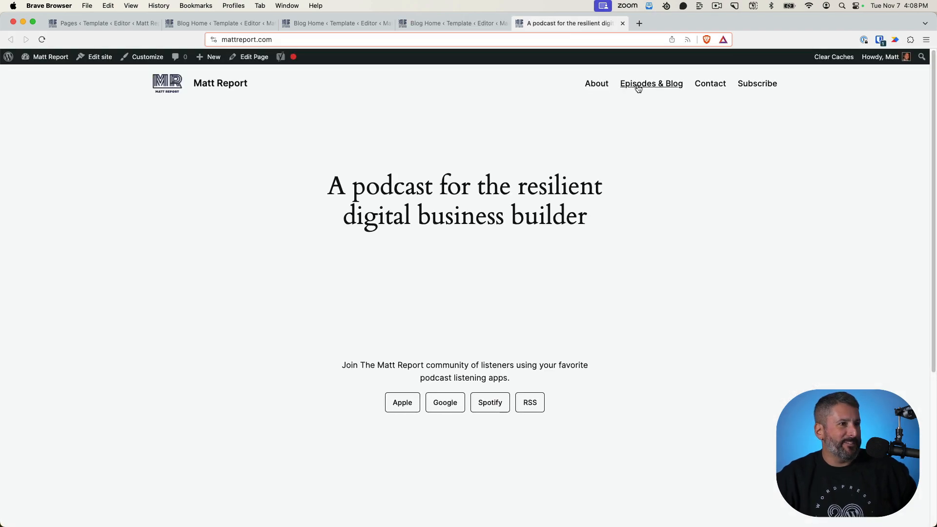
{"action": "scroll", "coordinate": [520, 440], "scroll_direction": "down", "scroll_amount": 15}
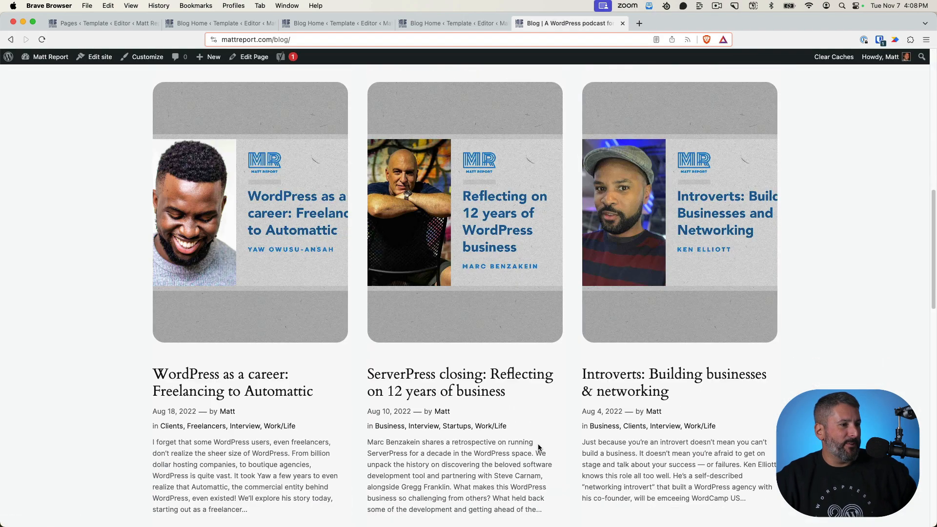
{"action": "scroll", "coordinate": [539, 447], "scroll_direction": "down", "scroll_amount": 8}
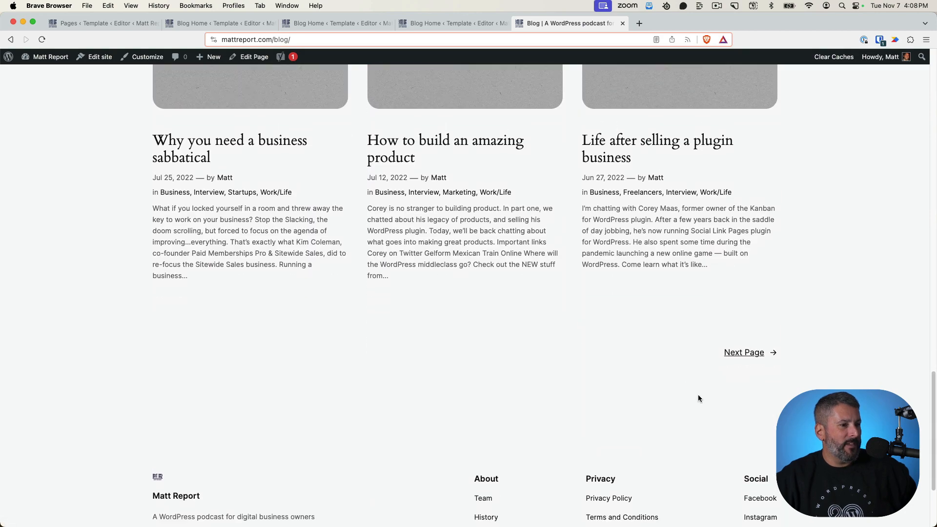
{"action": "scroll", "coordinate": [460, 385], "scroll_direction": "up", "scroll_amount": 20}
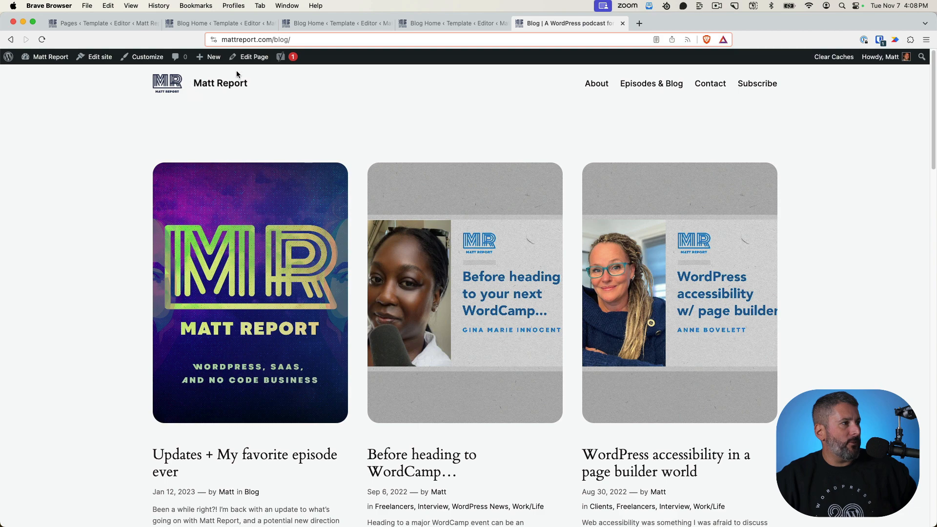
{"action": "left_click", "coordinate": [98, 56]}
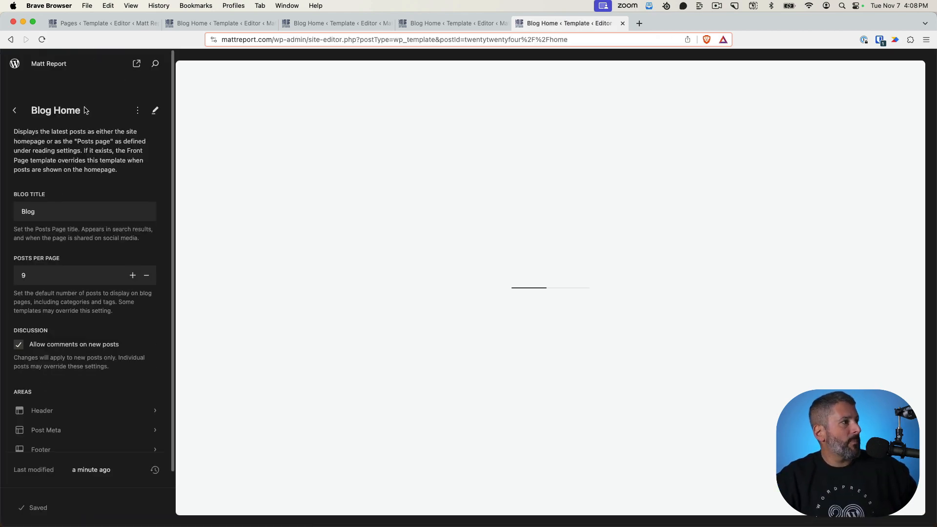
- Leave the Blog Home template, list all template parts and open the Header template part for editing
{"action": "left_click", "coordinate": [10, 113]}
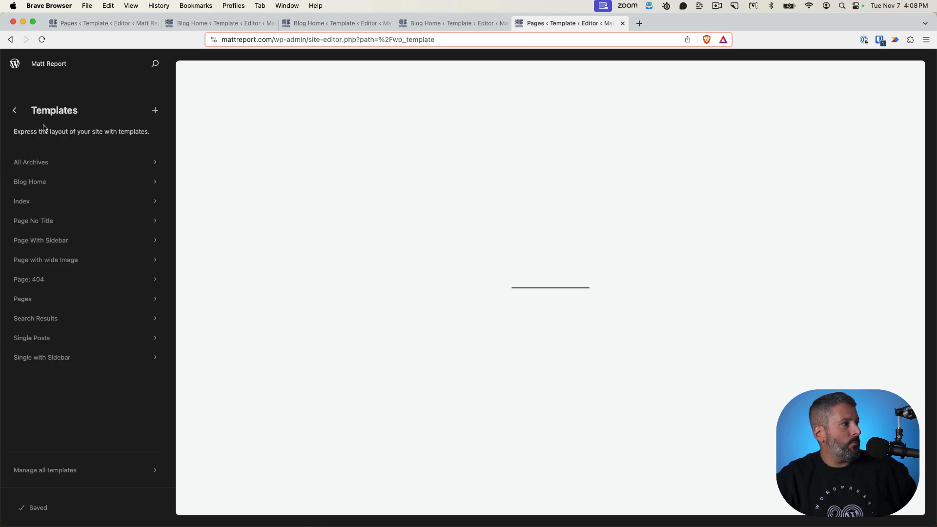
{"action": "left_click", "coordinate": [14, 110]}
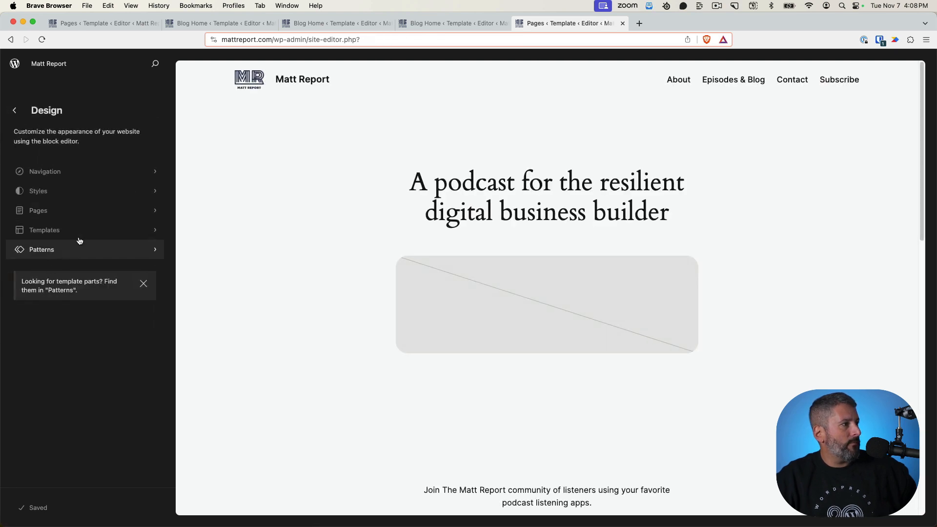
{"action": "left_click", "coordinate": [159, 176]}
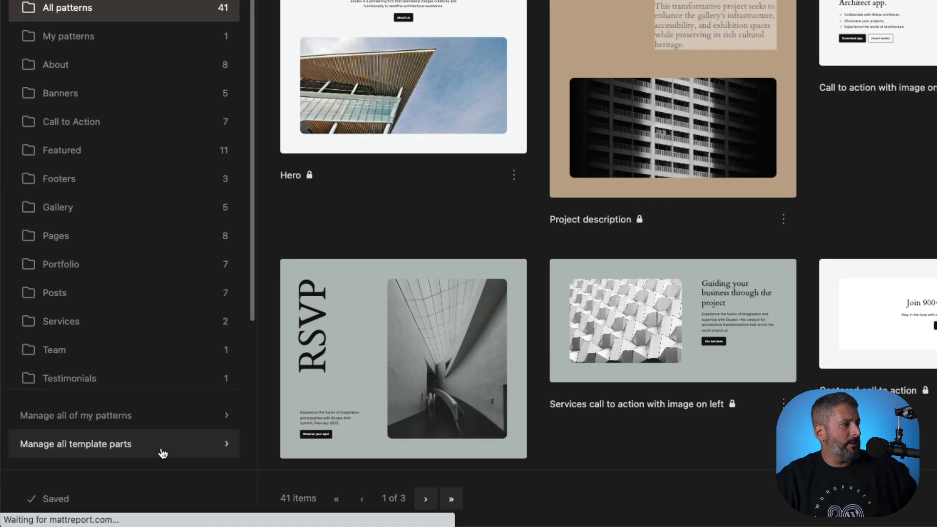
{"action": "left_click", "coordinate": [219, 446]}
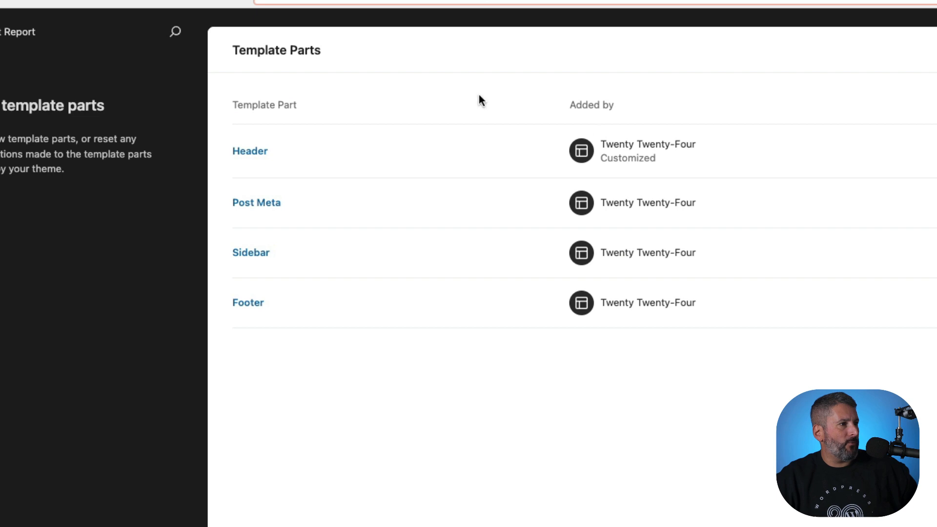
{"action": "left_click", "coordinate": [249, 155]}
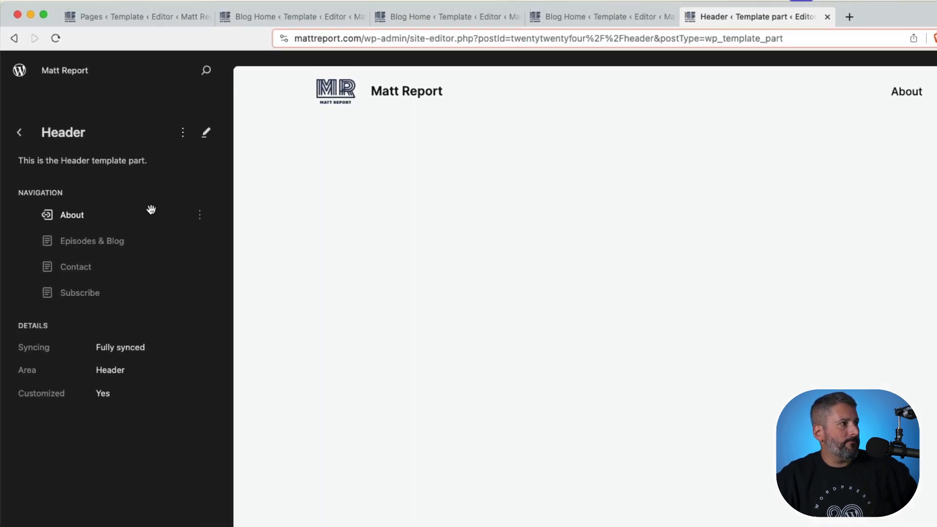
{"action": "left_click", "coordinate": [410, 89]}
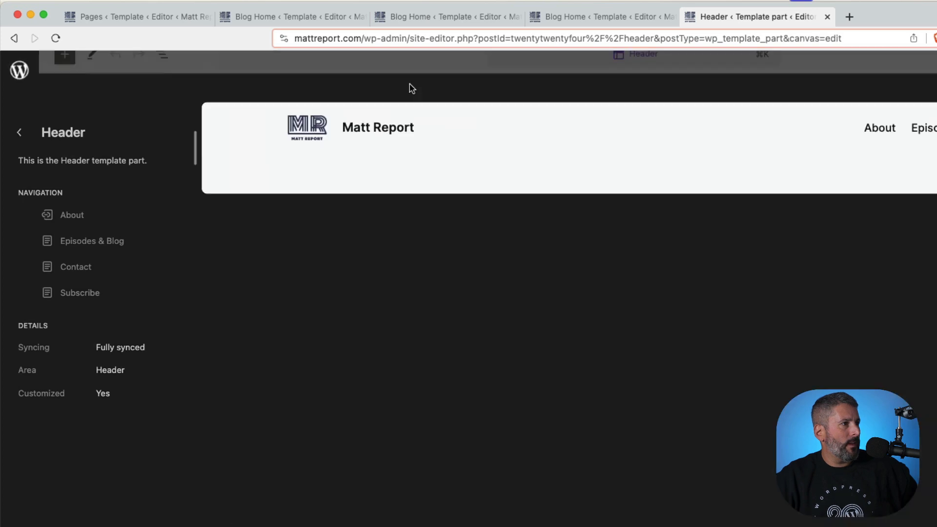
- Delete the site title block beside the logo in the Header template part
{"action": "left_click", "coordinate": [138, 141]}
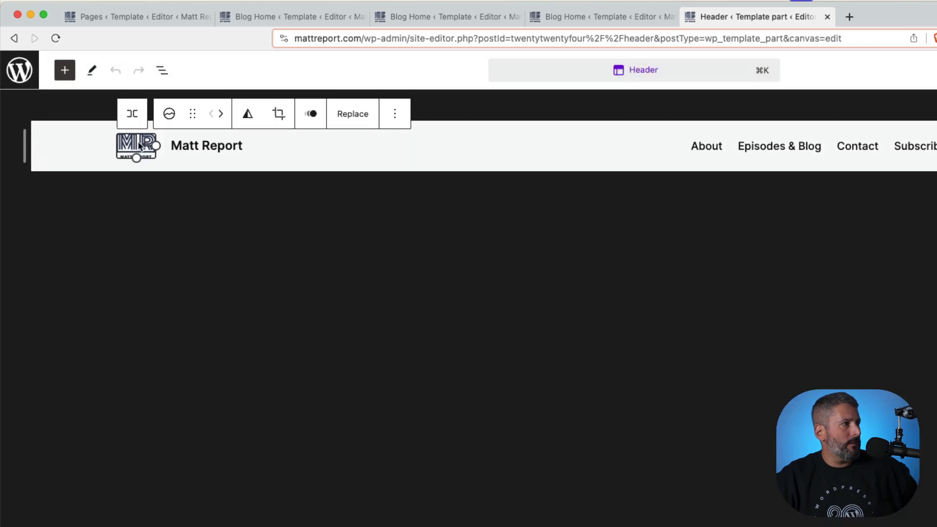
{"action": "left_click", "coordinate": [213, 143]}
{"action": "left_click", "coordinate": [397, 113]}
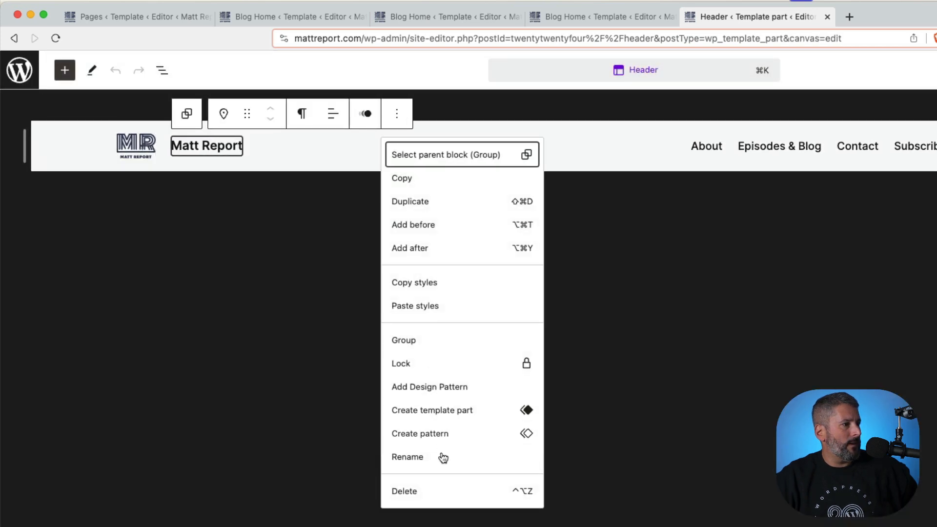
{"action": "left_click", "coordinate": [439, 492]}
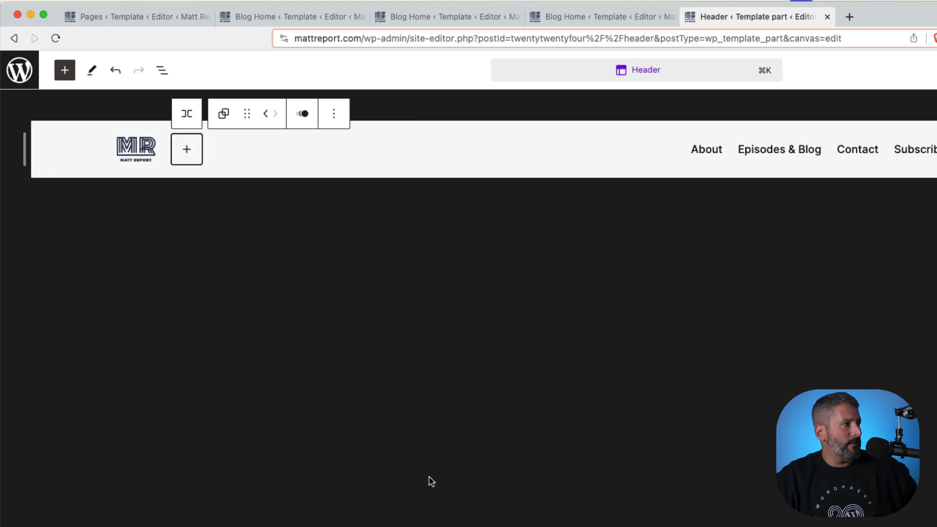
- Set the header site logo's image width to 145 and save the Header template part
{"action": "left_click", "coordinate": [143, 152]}
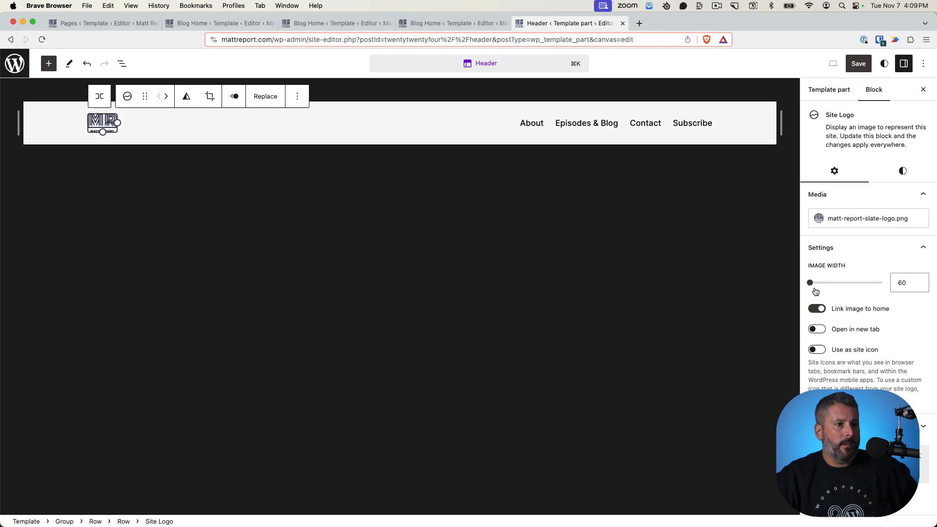
{"action": "left_click_drag", "start_coordinate": [813, 286], "coordinate": [815, 288]}
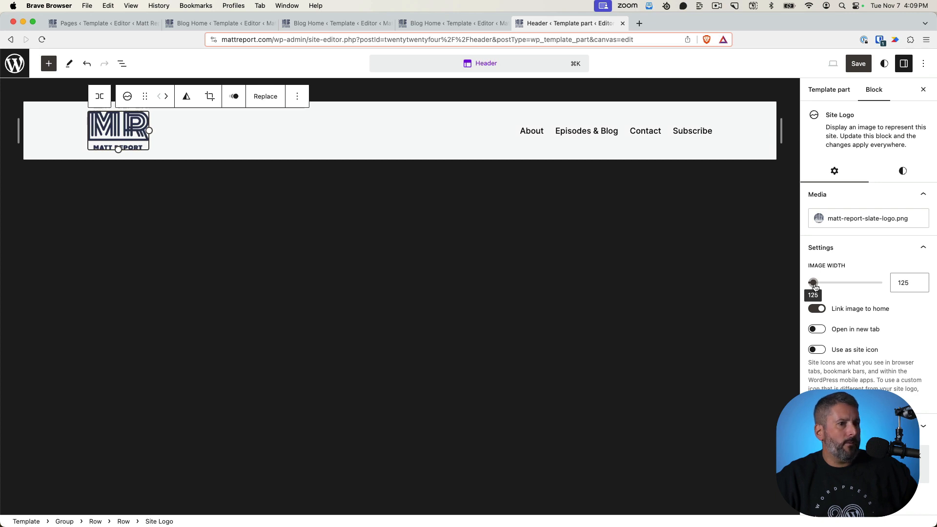
{"action": "left_click_drag", "start_coordinate": [814, 287], "coordinate": [814, 287]}
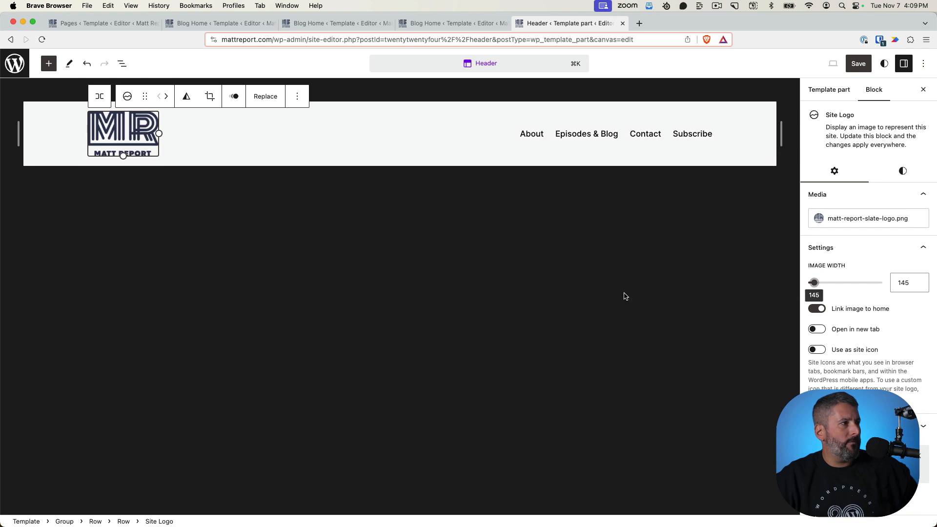
{"action": "left_click", "coordinate": [860, 65]}
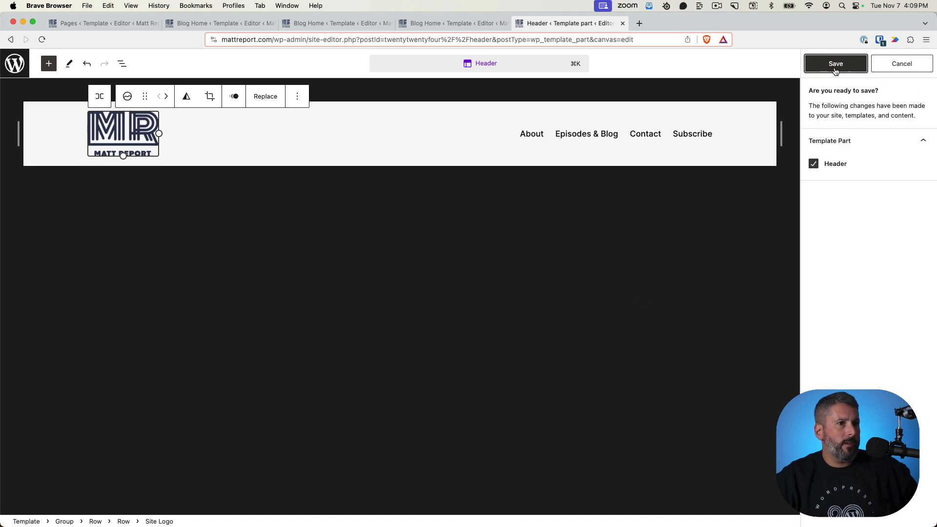
{"action": "left_click", "coordinate": [835, 64]}
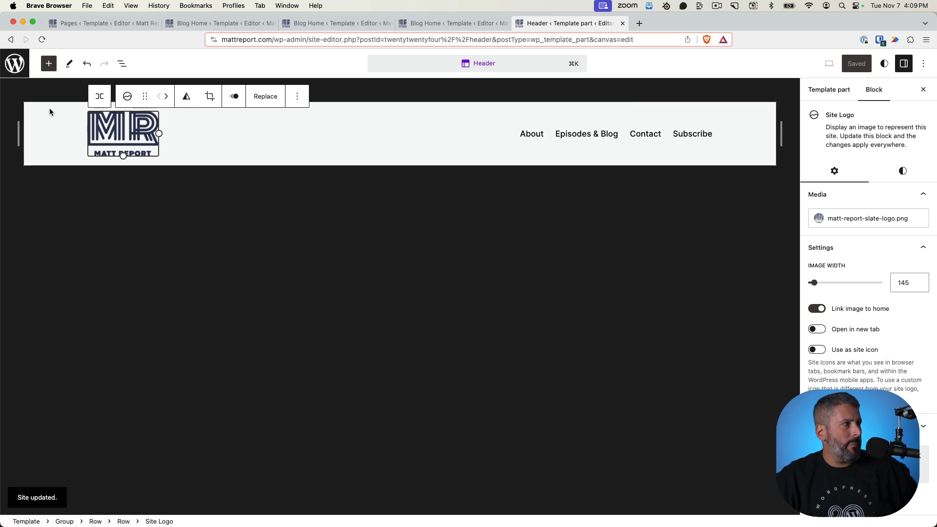
- Find "footer" with the command search and open the Footer template part for editing
{"action": "left_click", "coordinate": [441, 61]}
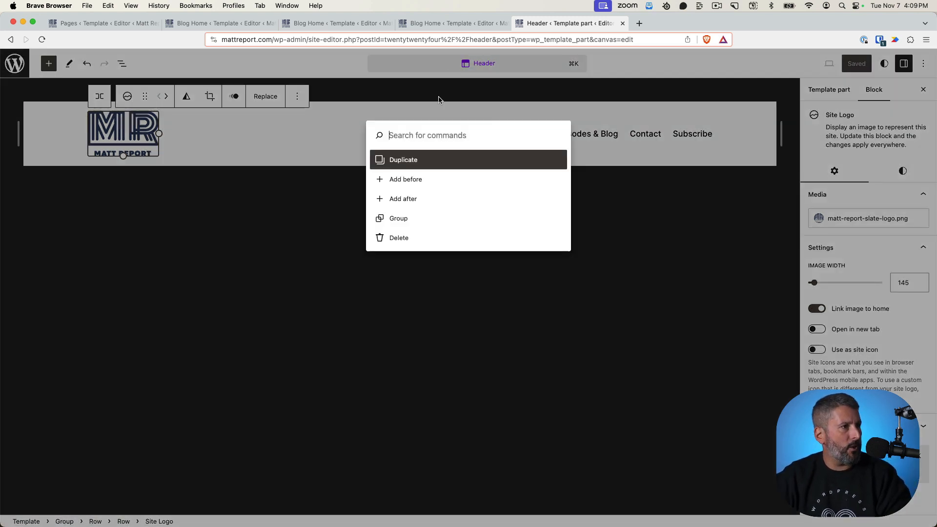
{"action": "left_click", "coordinate": [205, 208]}
{"action": "left_click", "coordinate": [642, 272]}
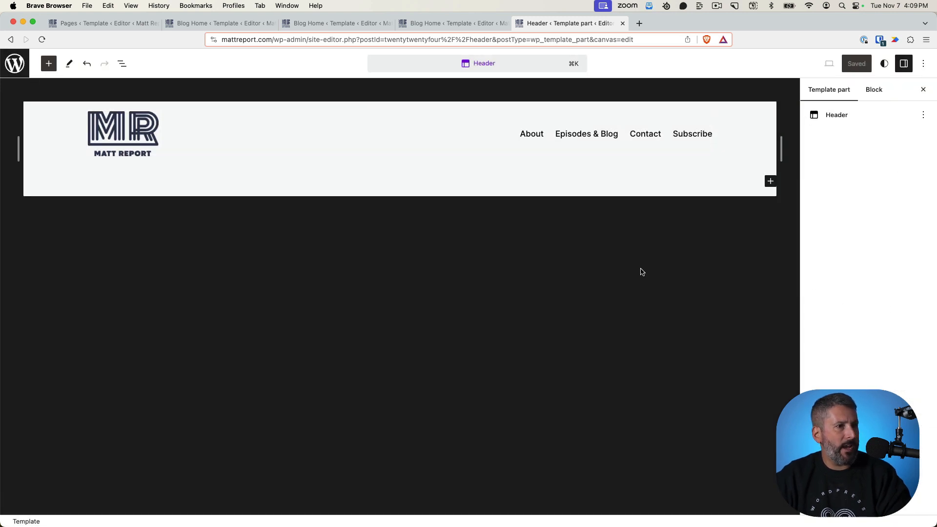
{"action": "left_click", "coordinate": [553, 67]}
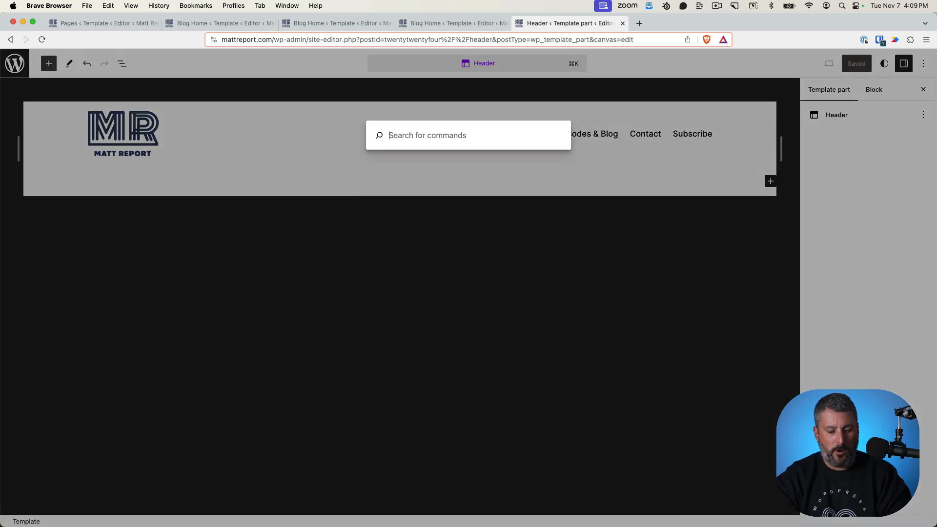
{"action": "type", "text": "footer"}
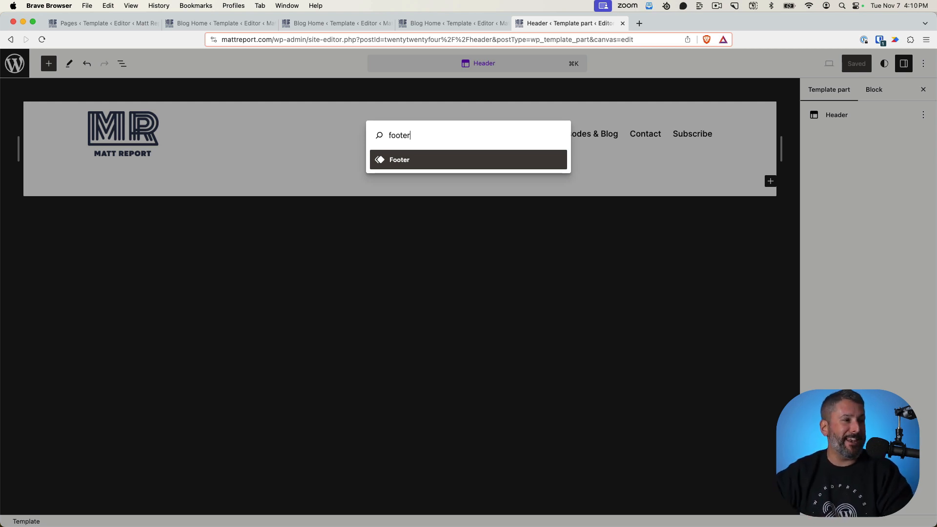
{"action": "key", "text": "Return"}
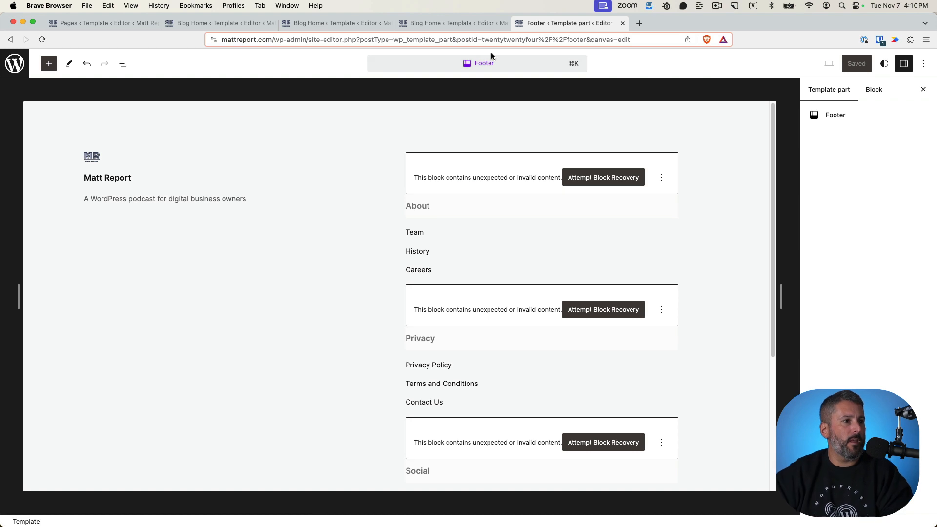
- Recover the invalid About, Privacy and Social heading blocks in the footer
{"action": "left_click", "coordinate": [698, 143]}
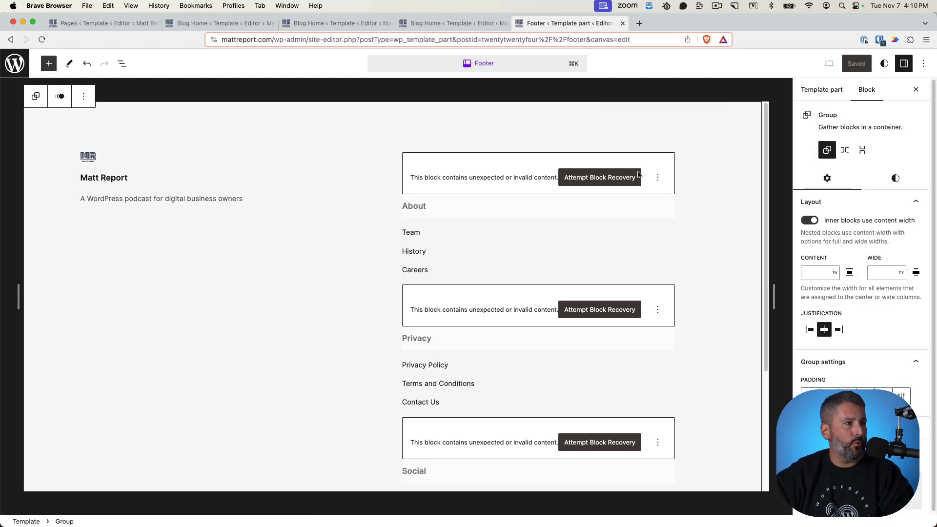
{"action": "left_click", "coordinate": [348, 267]}
{"action": "left_click", "coordinate": [591, 251]}
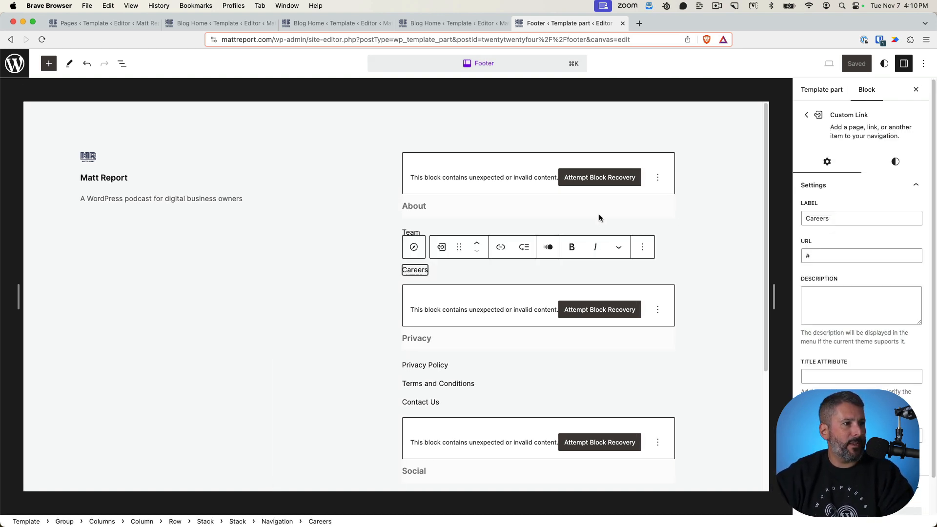
{"action": "left_click", "coordinate": [554, 197]}
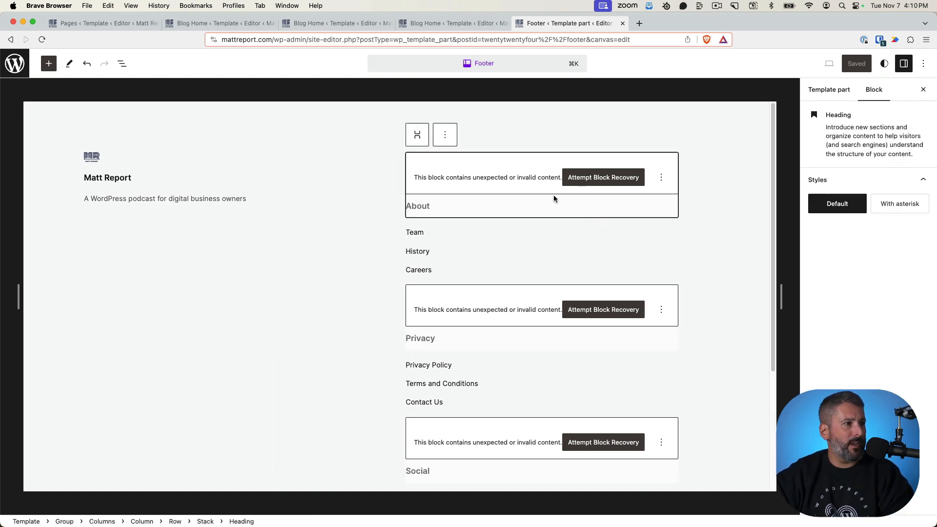
{"action": "left_click", "coordinate": [600, 185]}
{"action": "left_click", "coordinate": [613, 259]}
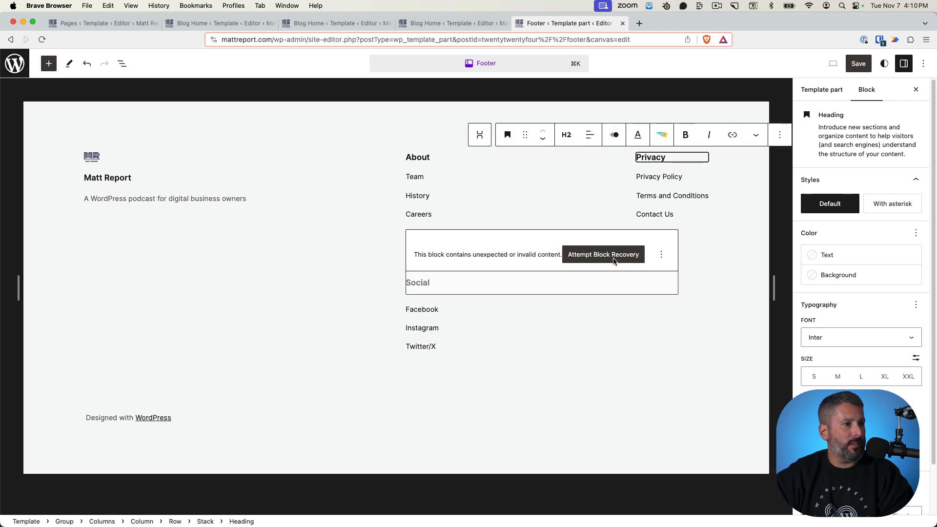
{"action": "left_click", "coordinate": [610, 258]}
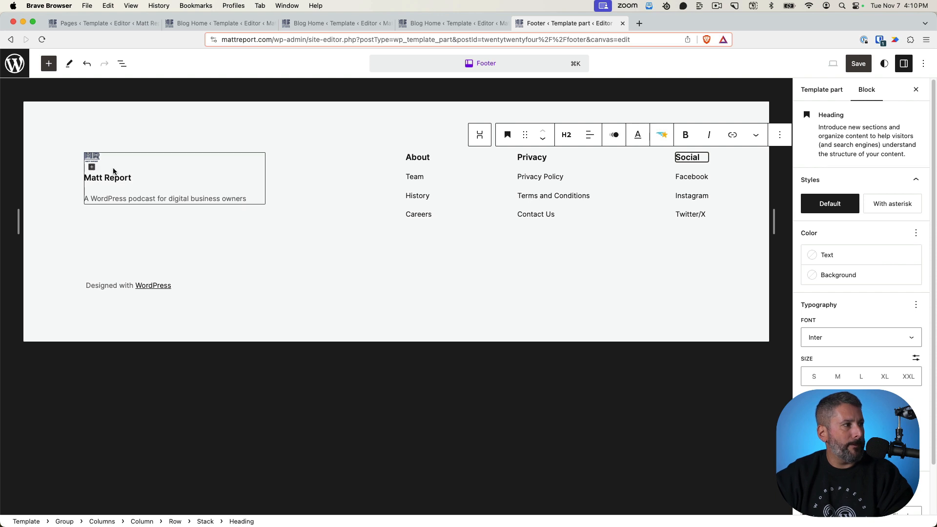
- Delete the Site Logo block from the stack in the footer's first column
{"action": "left_click", "coordinate": [122, 64]}
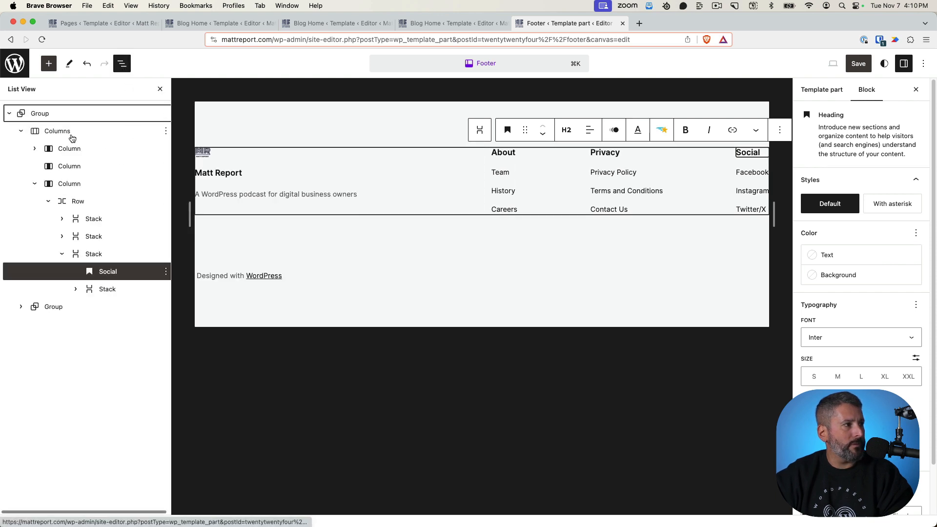
{"action": "left_click", "coordinate": [34, 149]}
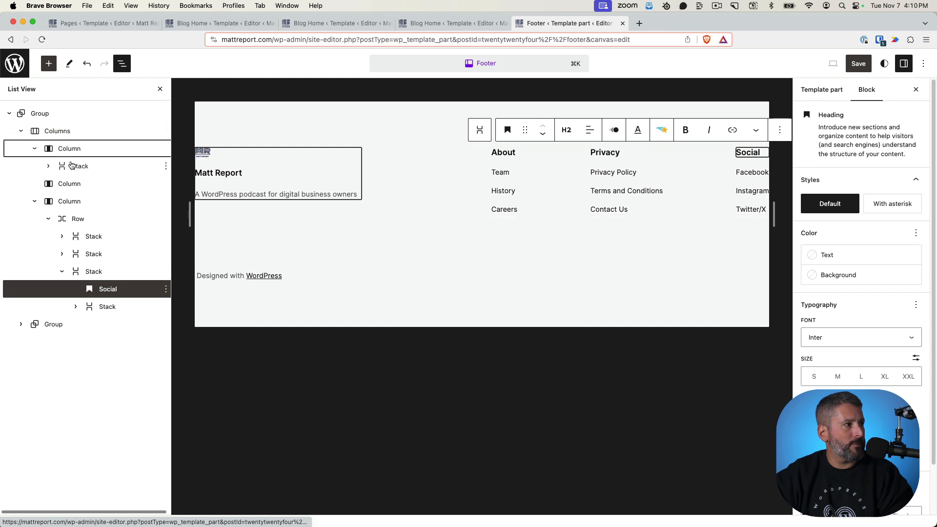
{"action": "left_click", "coordinate": [48, 165]}
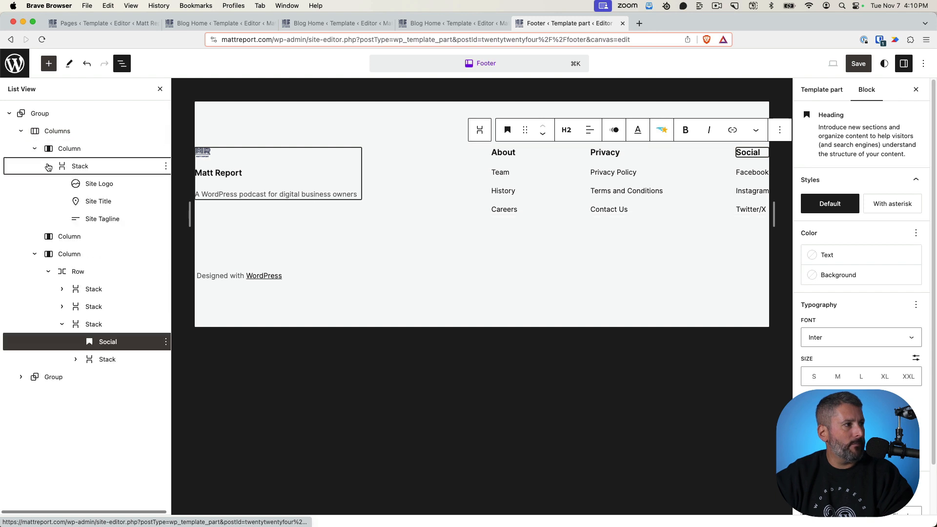
{"action": "left_click", "coordinate": [117, 184]}
{"action": "left_click", "coordinate": [166, 185]}
{"action": "left_click", "coordinate": [204, 479]}
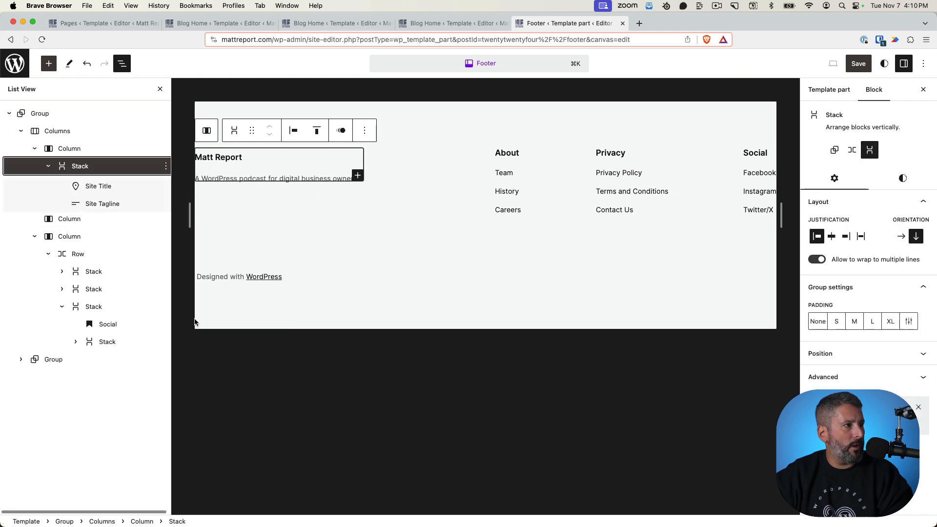
- Delete the About, Privacy and Social stacks from the row in the footer's last column and close the block outline
{"action": "left_click", "coordinate": [419, 181]}
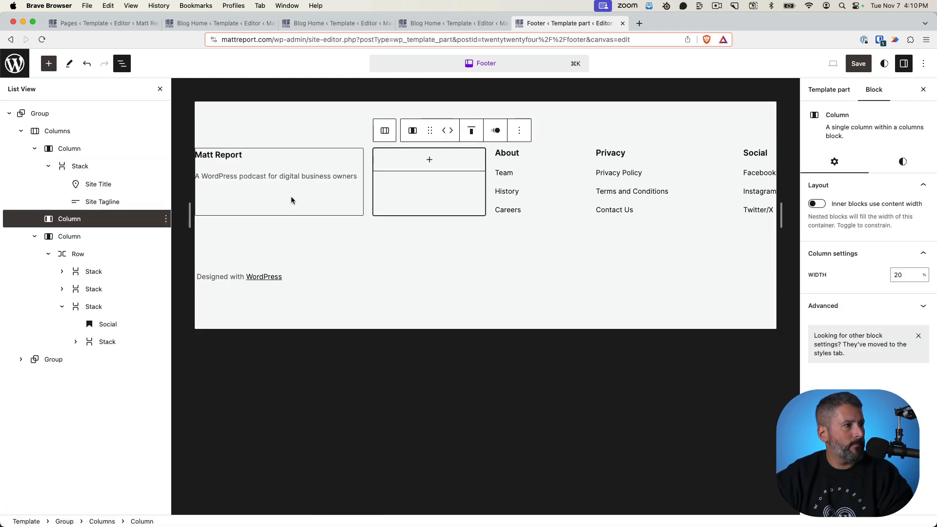
{"action": "left_click", "coordinate": [106, 272]}
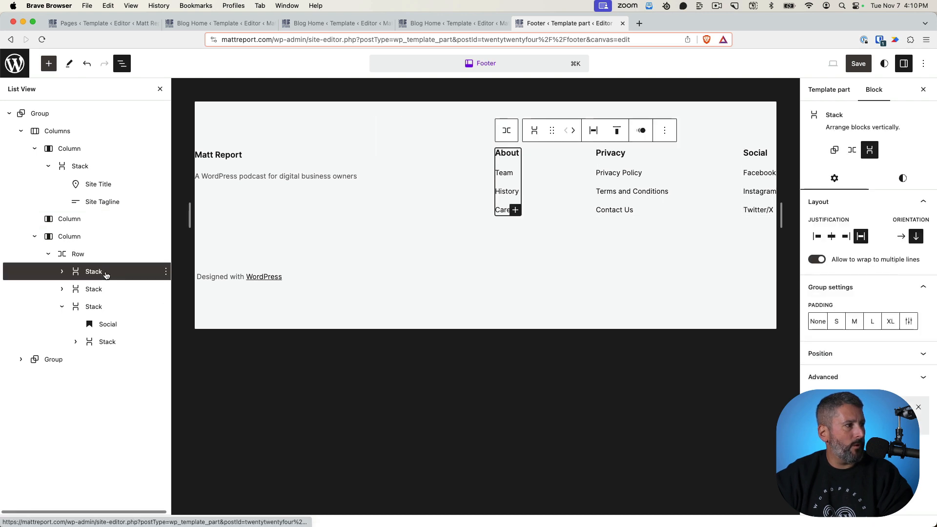
{"action": "left_click", "coordinate": [107, 308], "text": "shift"}
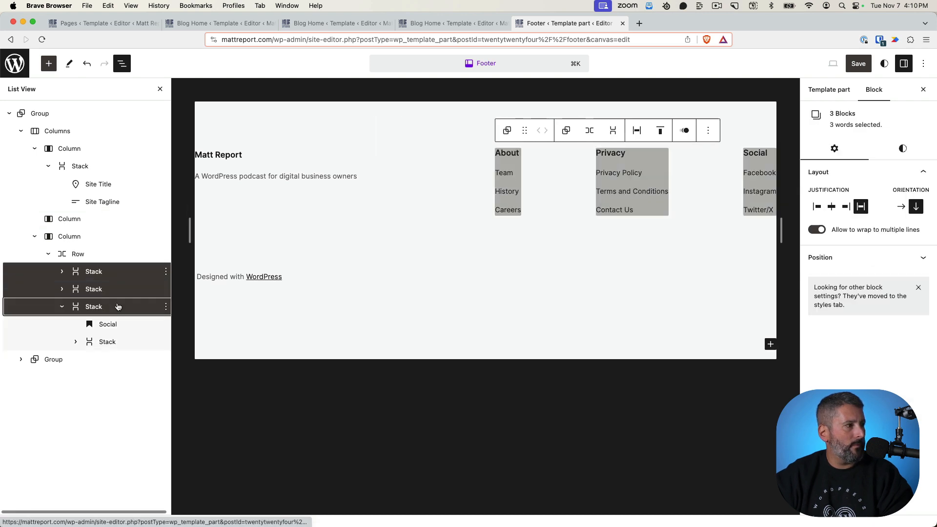
{"action": "right_click", "coordinate": [144, 279]}
{"action": "key", "text": "Escape"}
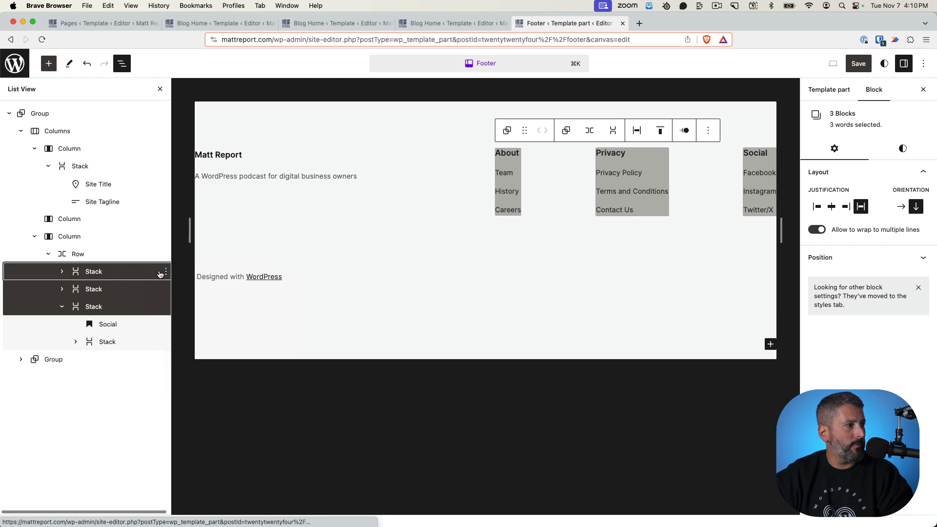
{"action": "left_click", "coordinate": [166, 270]}
{"action": "scroll", "coordinate": [208, 448], "scroll_direction": "down", "scroll_amount": 1}
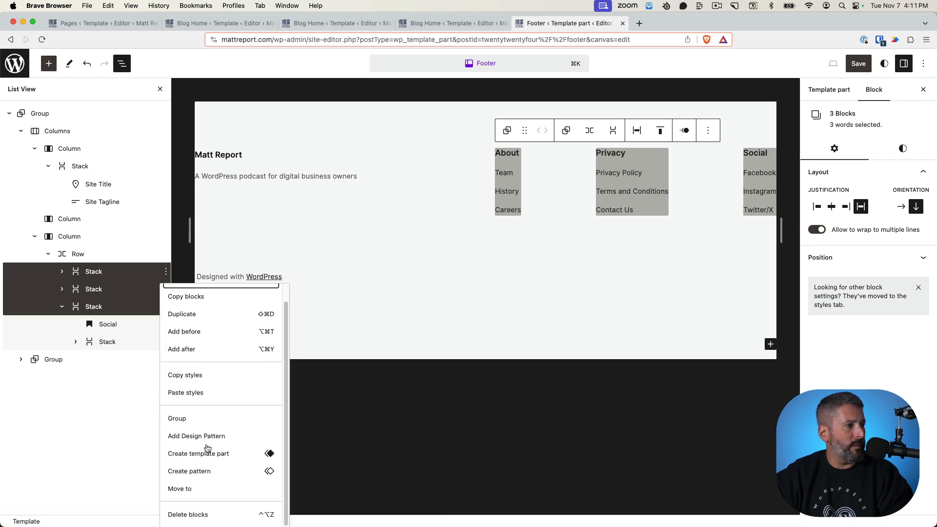
{"action": "left_click", "coordinate": [202, 515]}
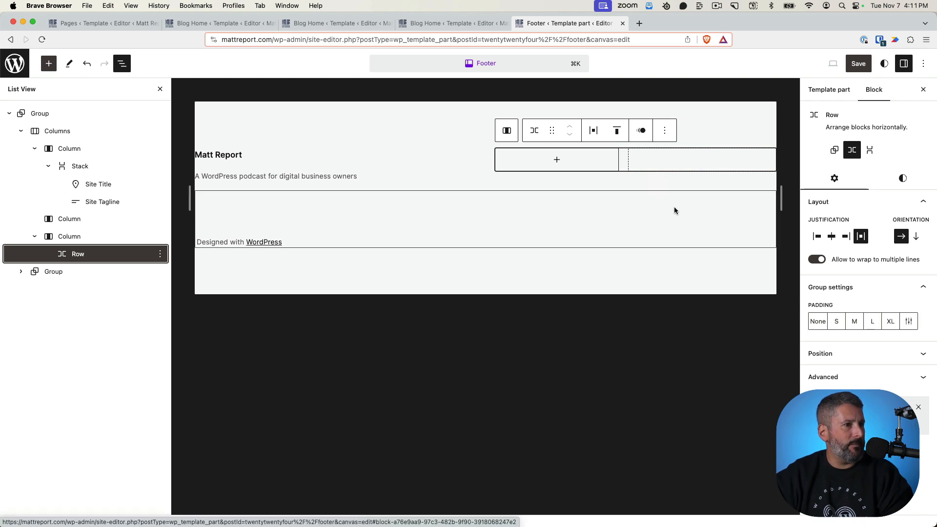
{"action": "left_click", "coordinate": [161, 91]}
{"action": "left_click", "coordinate": [707, 169]}
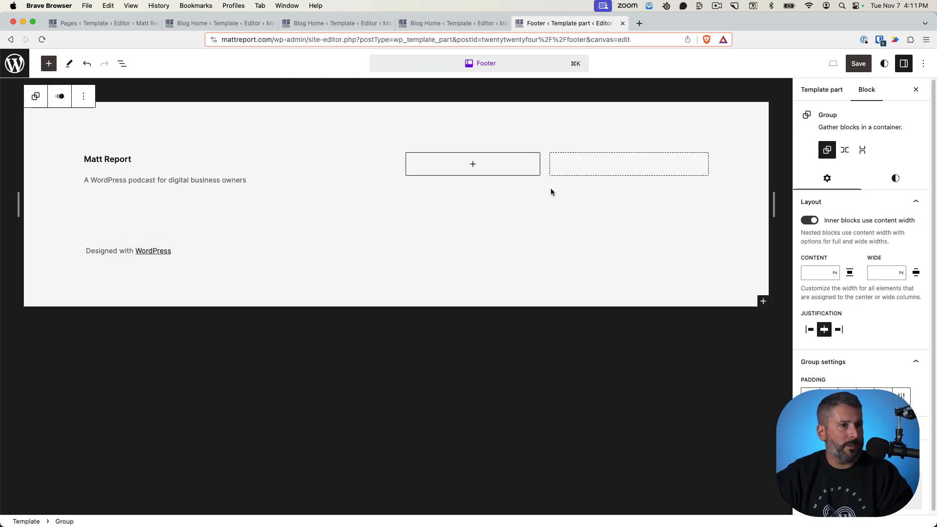
- Save the Footer template part and open the live site with the View site command from the command search
{"action": "left_click", "coordinate": [855, 68]}
{"action": "left_click", "coordinate": [857, 65]}
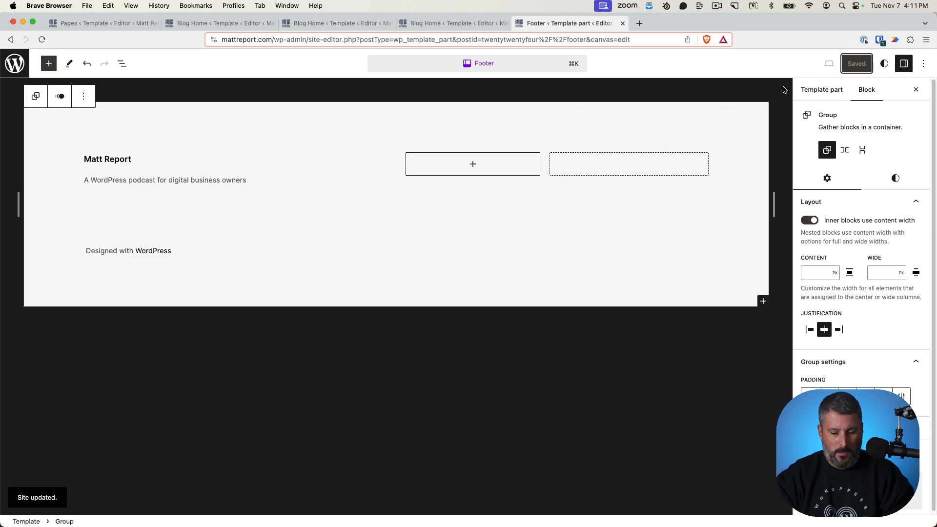
{"action": "key", "text": "super+k"}
{"action": "type", "text": "preview"}
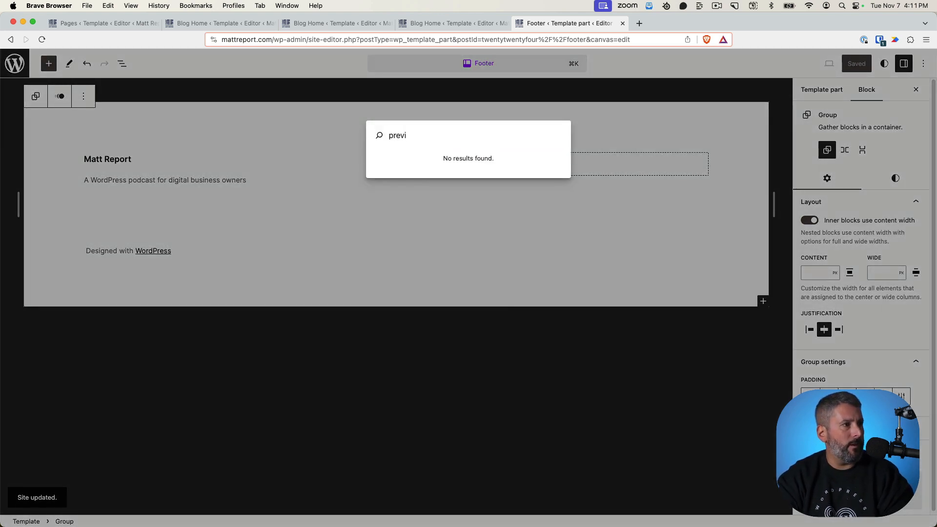
{"action": "key", "text": "BackSpace"}
{"action": "key", "text": "BackSpace"}
{"action": "key", "text": "BackSpace"}
{"action": "key", "text": "BackSpace"}
{"action": "key", "text": "BackSpace"}
{"action": "type", "text": "site"}
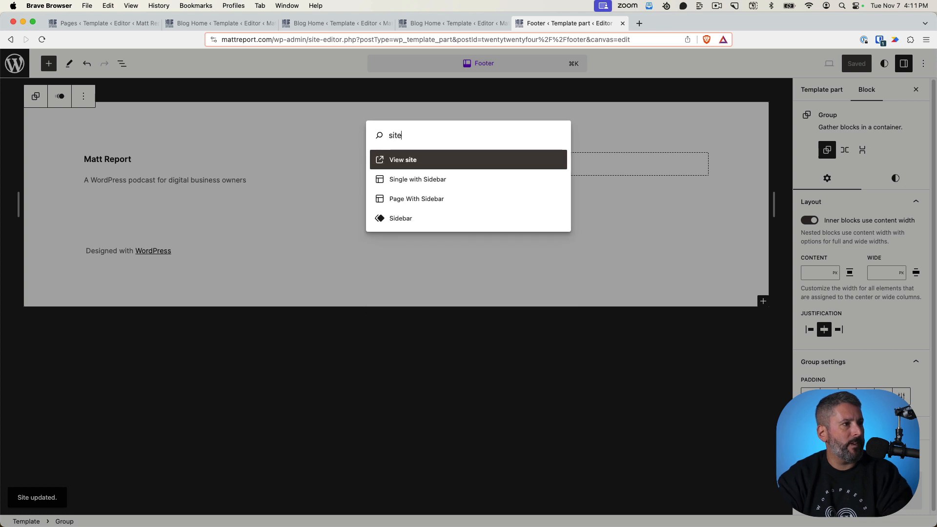
{"action": "key", "text": "Return"}
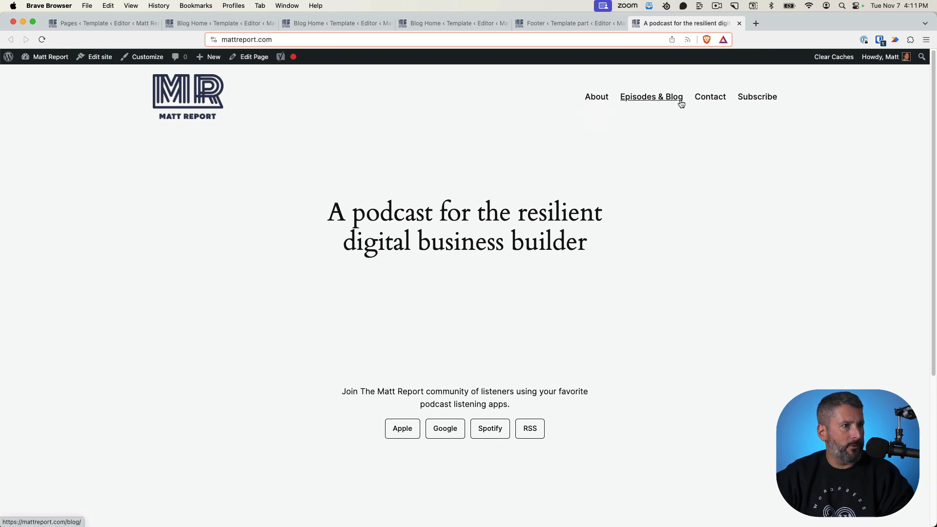
- Look through the live site's About, Contact and Episodes & Blog pages, including the blog's post grid
{"action": "left_click", "coordinate": [598, 97]}
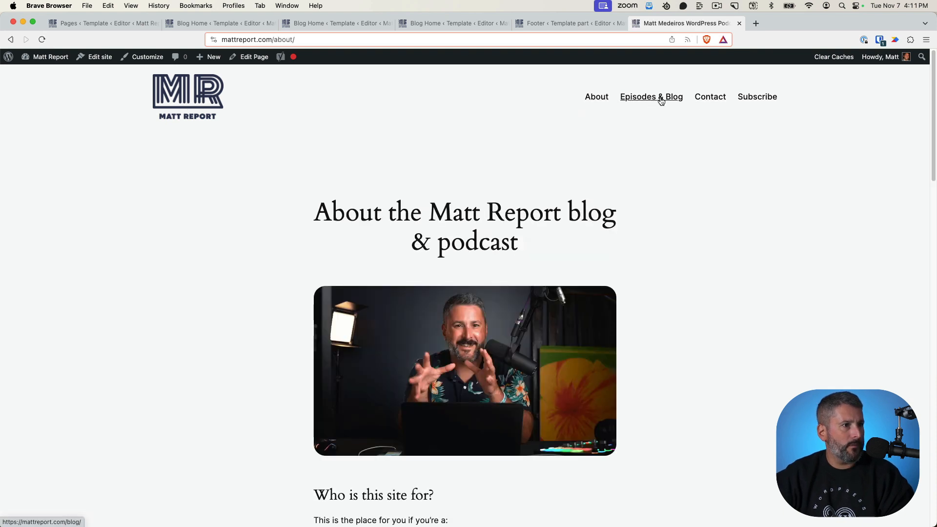
{"action": "left_click", "coordinate": [660, 100]}
{"action": "left_click", "coordinate": [711, 101]}
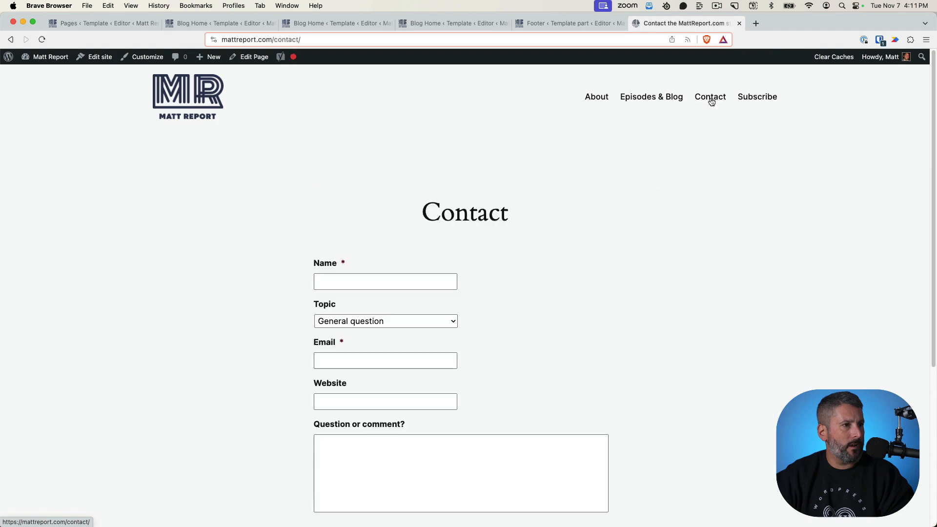
{"action": "left_click", "coordinate": [642, 100]}
{"action": "scroll", "coordinate": [512, 273], "scroll_direction": "down", "scroll_amount": 4}
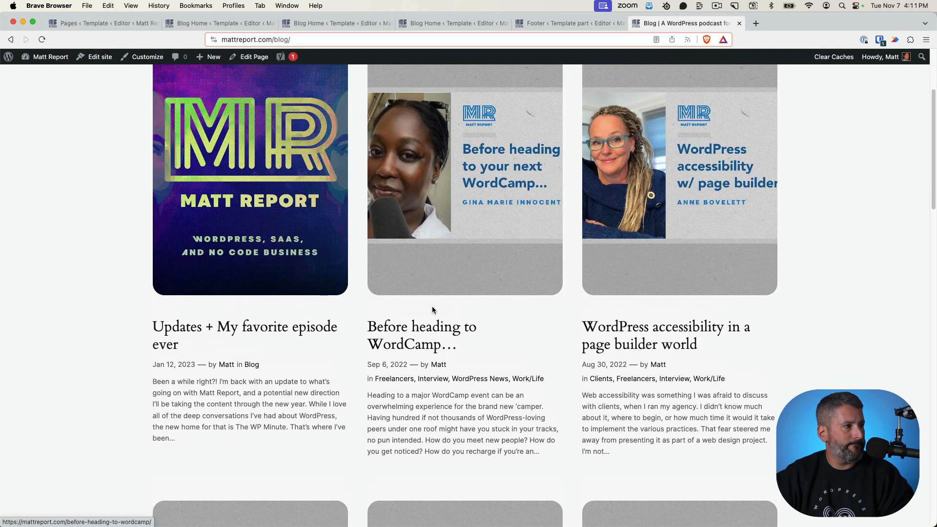
- Review the "Updates + My favorite episode ever" post from header to footer and return to the Footer editor
{"action": "left_click", "coordinate": [293, 328]}
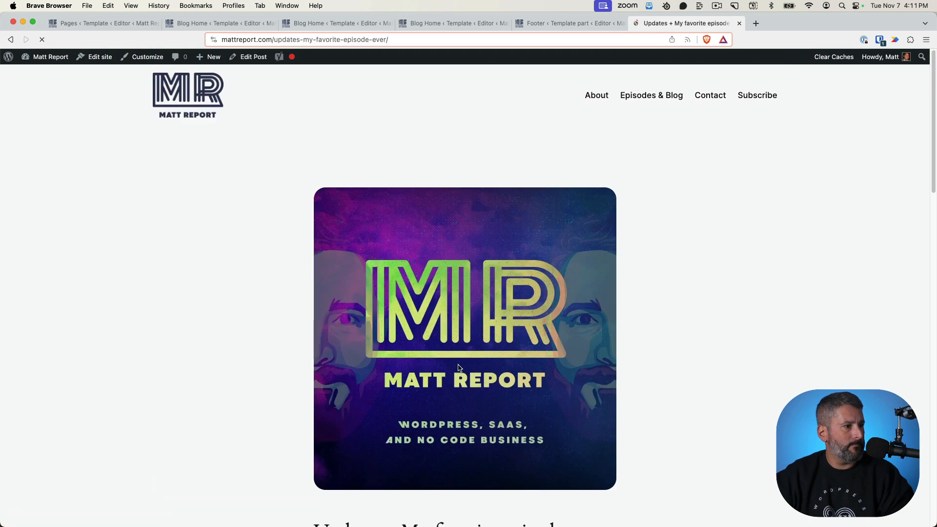
{"action": "scroll", "coordinate": [458, 368], "scroll_direction": "down", "scroll_amount": 6}
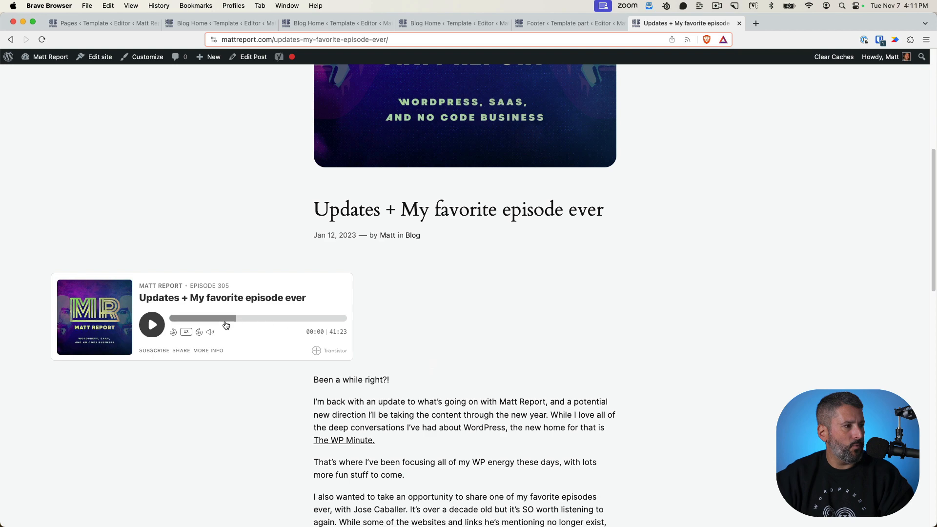
{"action": "scroll", "coordinate": [308, 342], "scroll_direction": "down", "scroll_amount": 7}
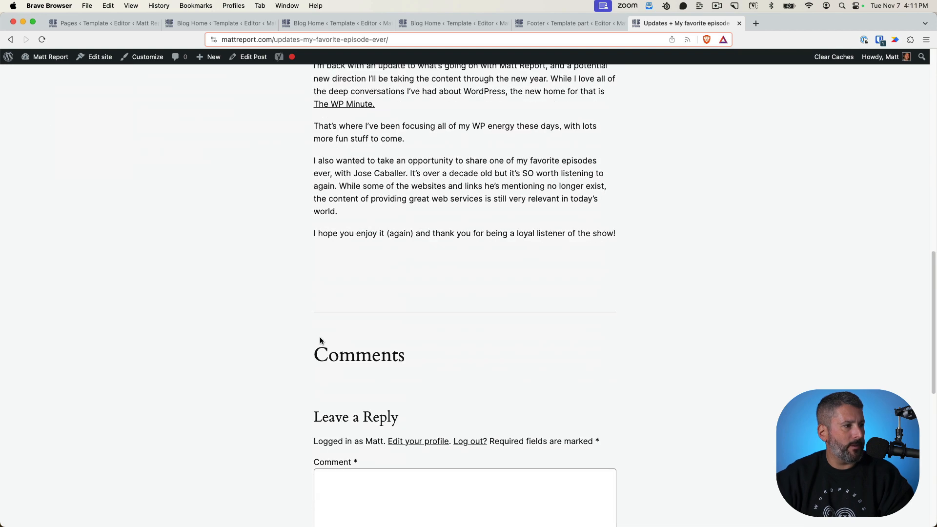
{"action": "scroll", "coordinate": [371, 359], "scroll_direction": "down", "scroll_amount": 7}
{"action": "scroll", "coordinate": [371, 359], "scroll_direction": "up", "scroll_amount": 20}
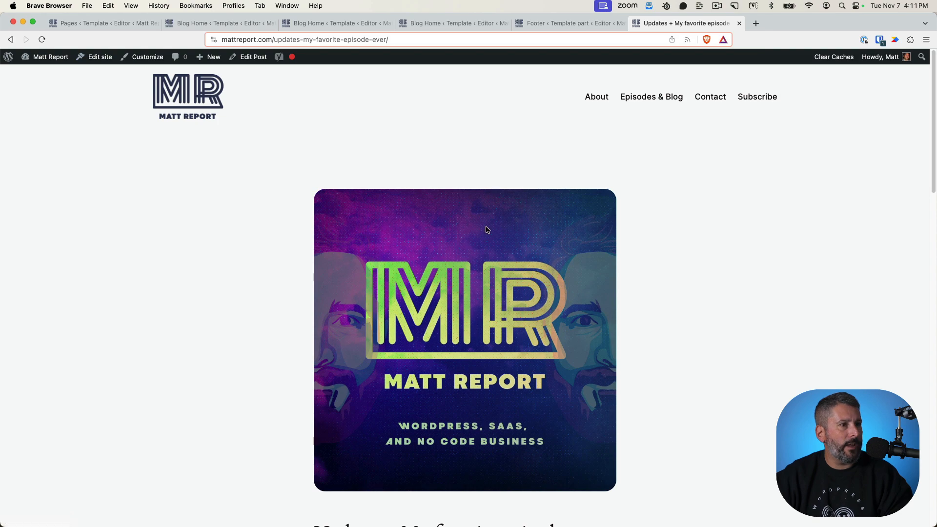
{"action": "scroll", "coordinate": [591, 410], "scroll_direction": "down", "scroll_amount": 20}
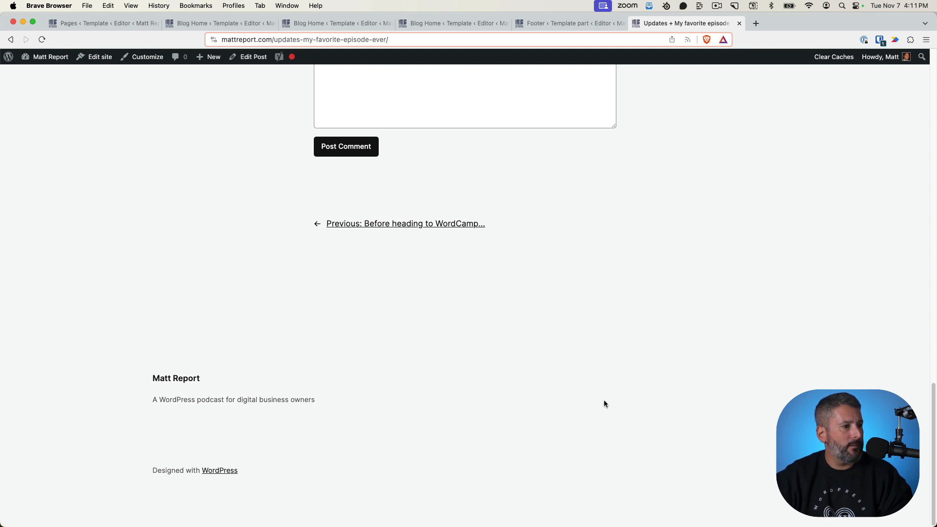
{"action": "scroll", "coordinate": [602, 403], "scroll_direction": "up", "scroll_amount": 20}
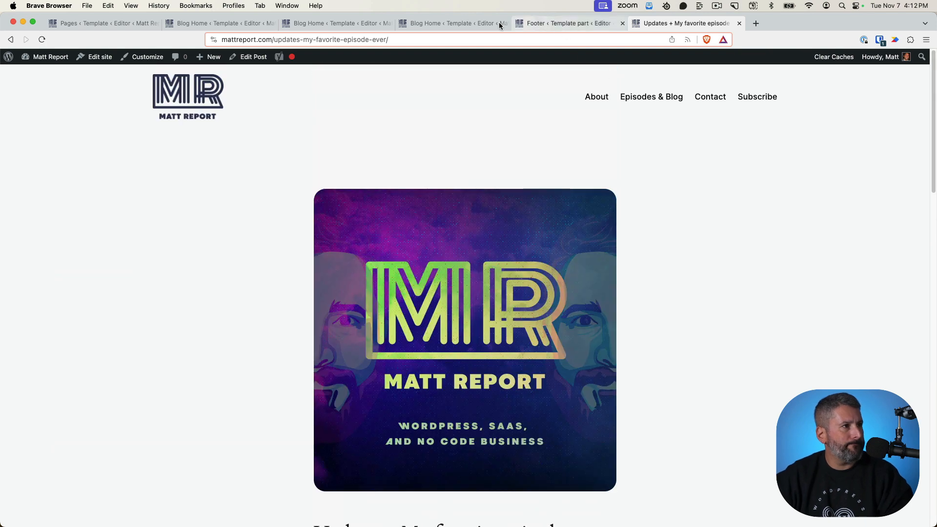
{"action": "left_click", "coordinate": [739, 23]}
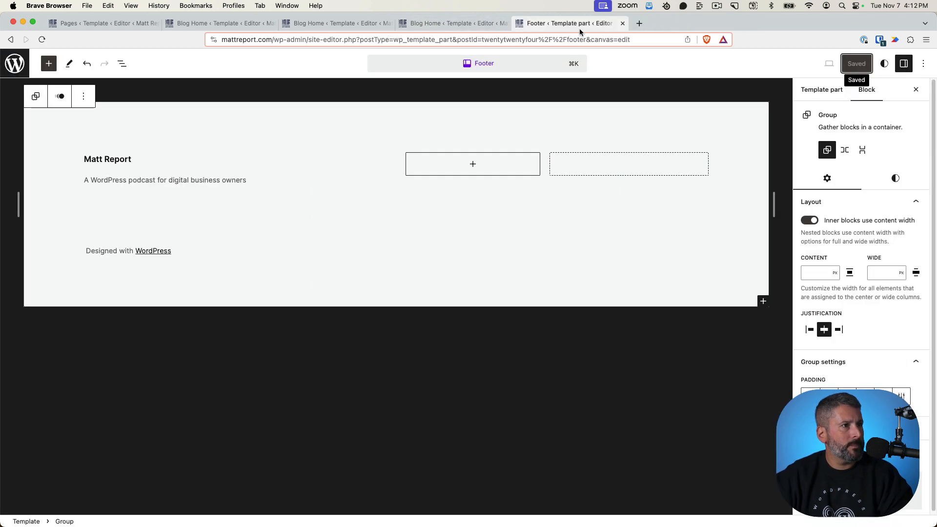
- Insert a Social Icons block into the empty row in the footer's last column and add an X icon to it
{"action": "left_click", "coordinate": [589, 158]}
{"action": "left_click", "coordinate": [477, 164]}
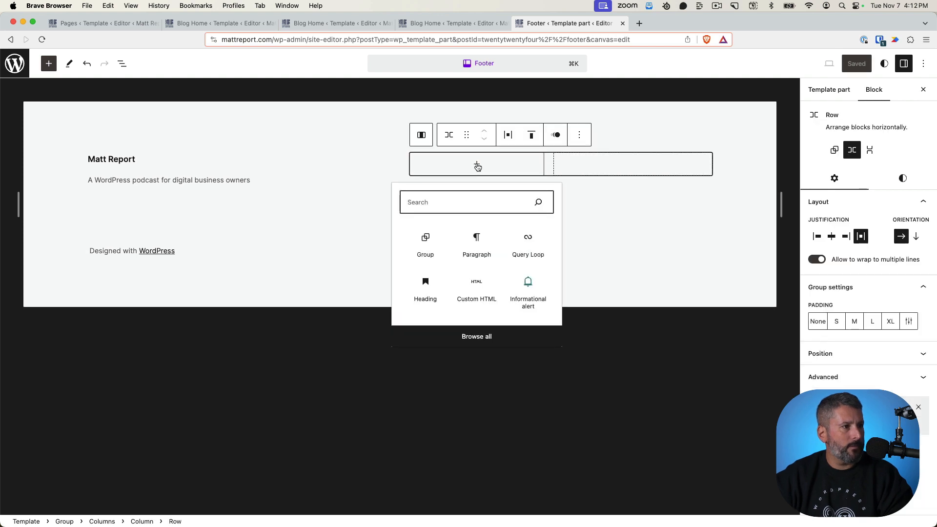
{"action": "type", "text": "icon"}
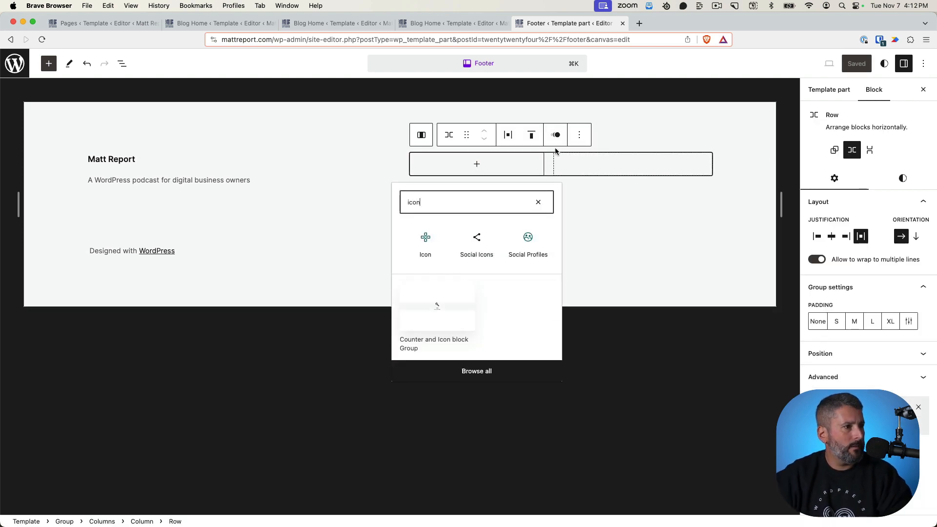
{"action": "left_click", "coordinate": [476, 241]}
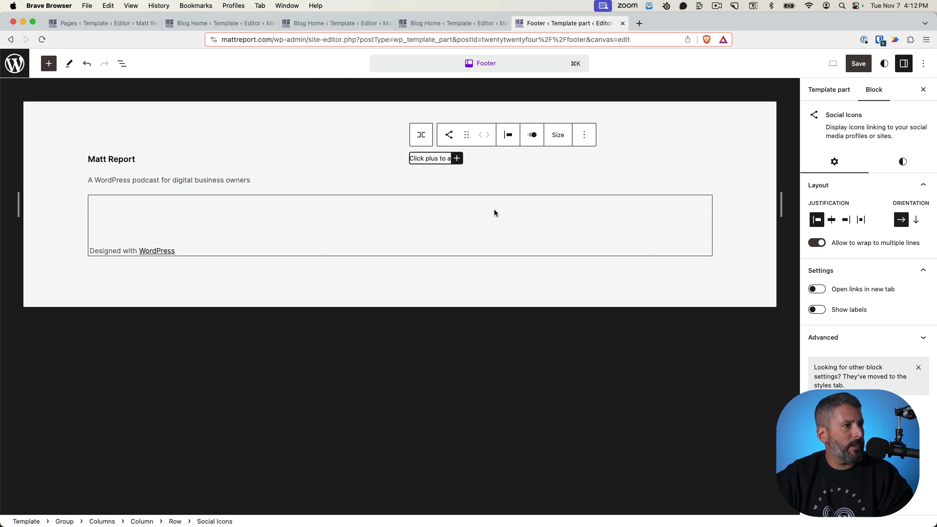
{"action": "left_click", "coordinate": [456, 159]}
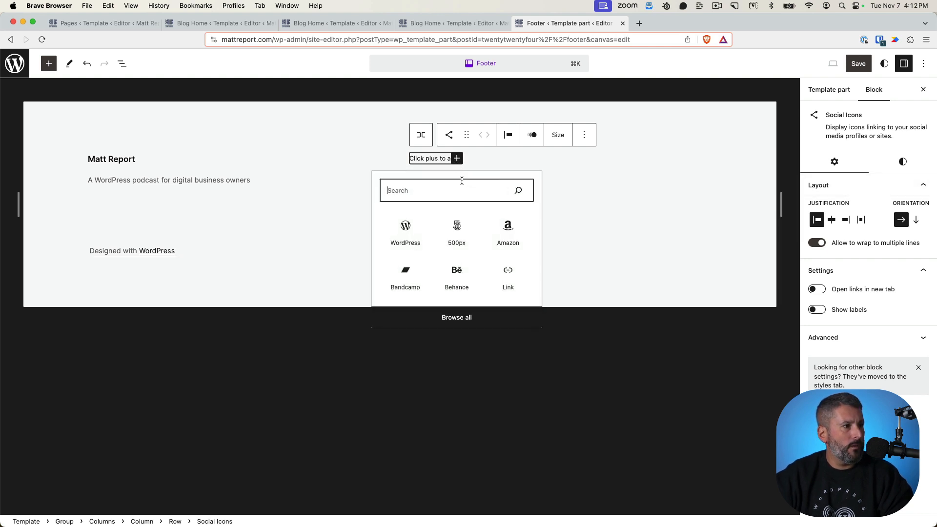
{"action": "type", "text": "x"}
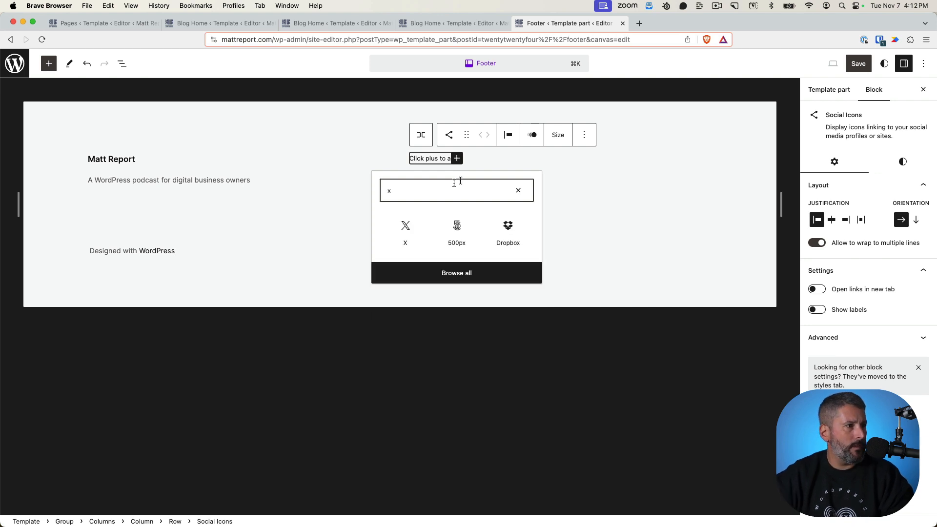
{"action": "left_click", "coordinate": [407, 225]}
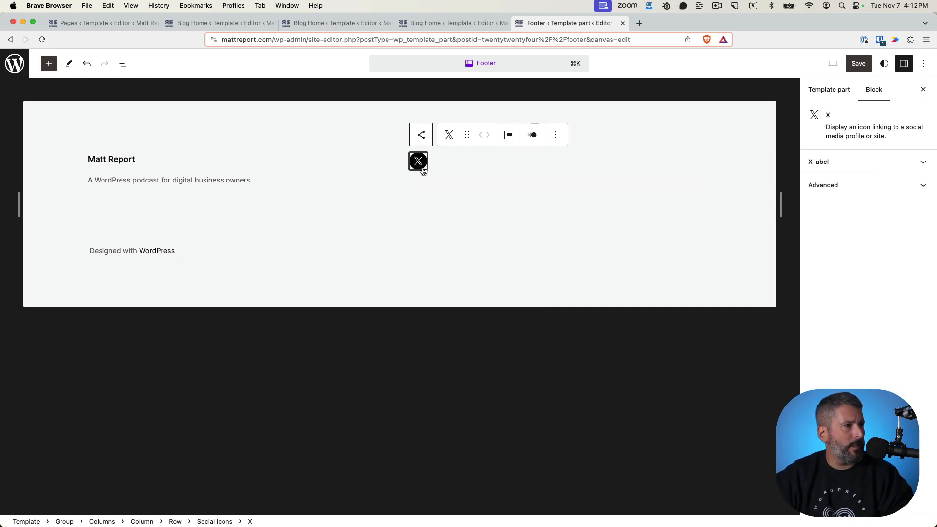
{"action": "left_click", "coordinate": [881, 168]}
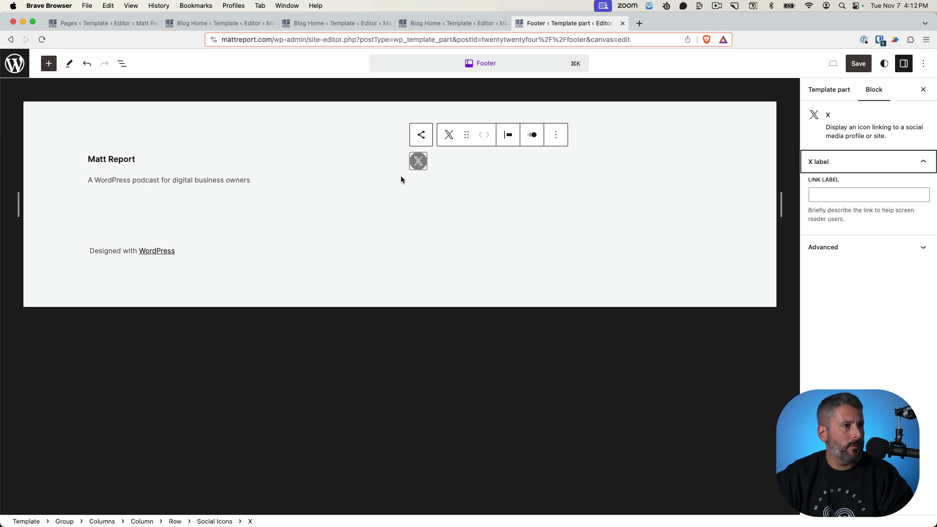
{"action": "left_click", "coordinate": [420, 162]}
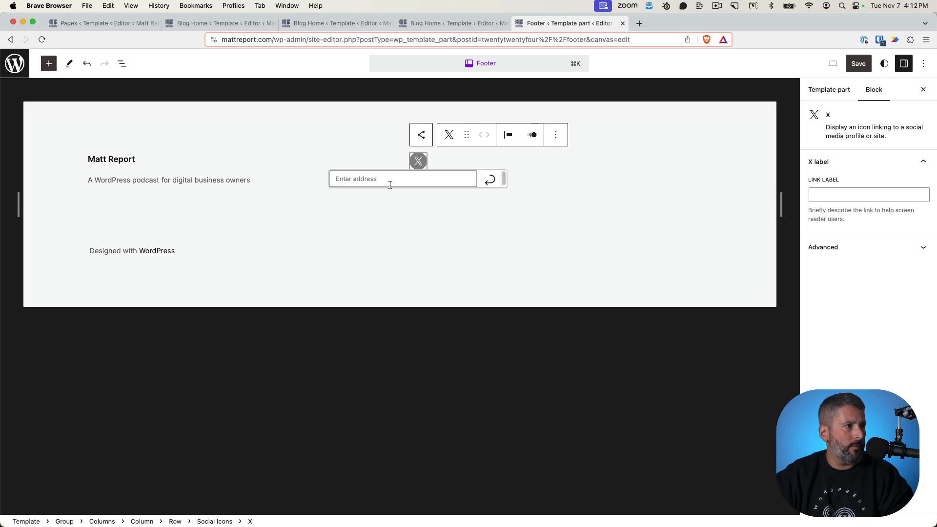
{"action": "left_click", "coordinate": [419, 163]}
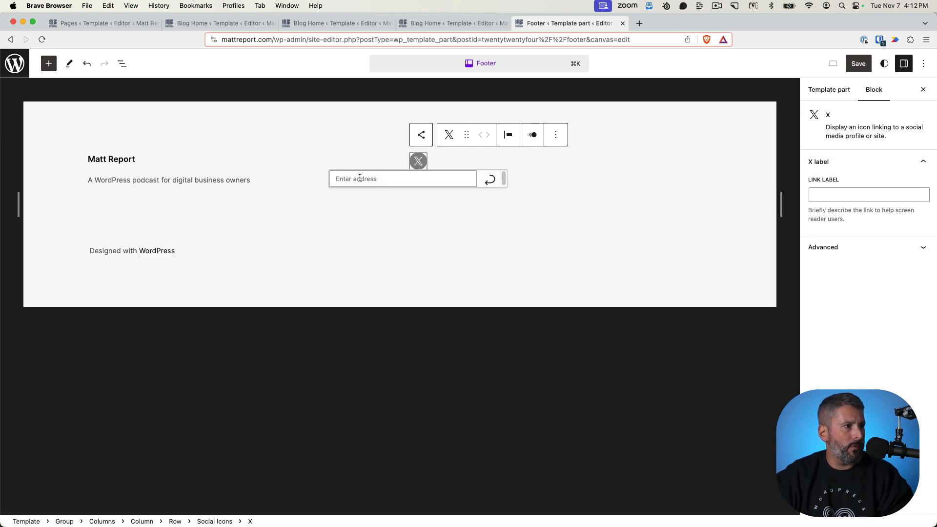
{"action": "type", "text": "https:/"}
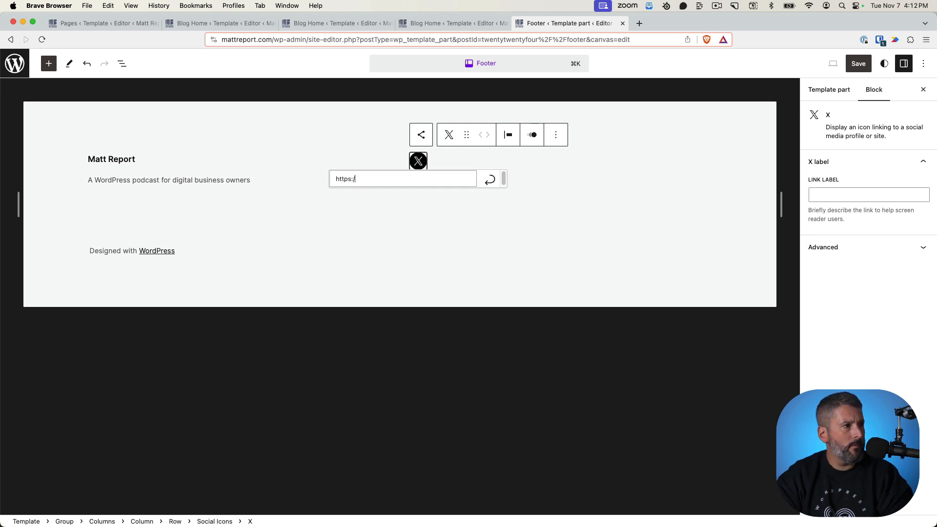
{"action": "type", "text": "/twitter.com/"}
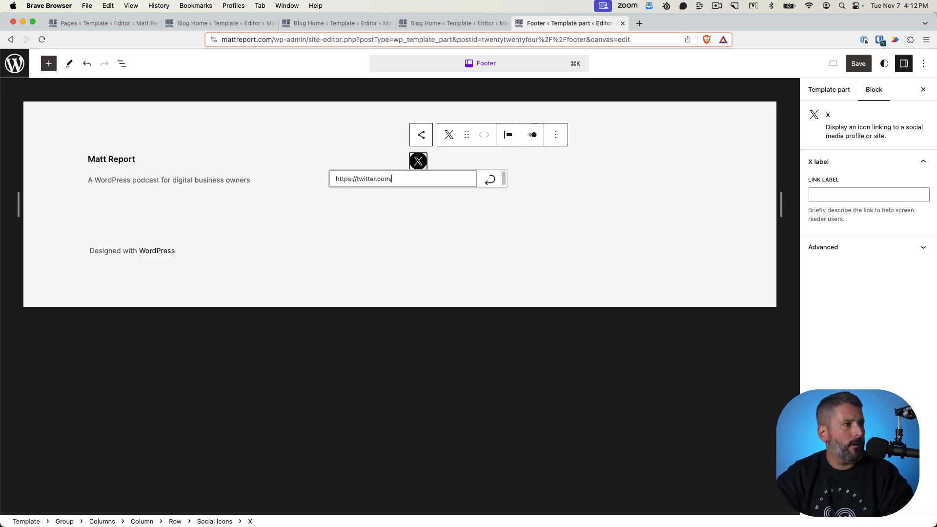
{"action": "type", "text": "mattmedeiros"}
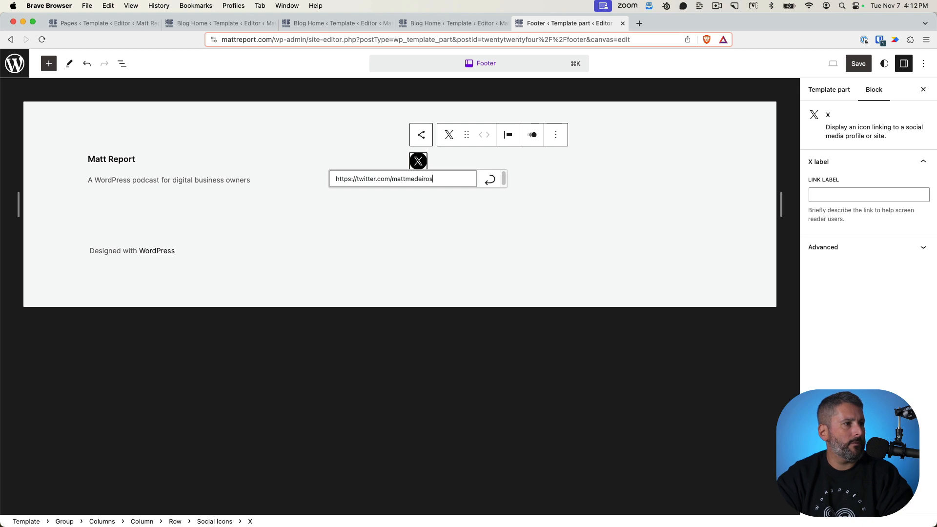
{"action": "left_click", "coordinate": [490, 179]}
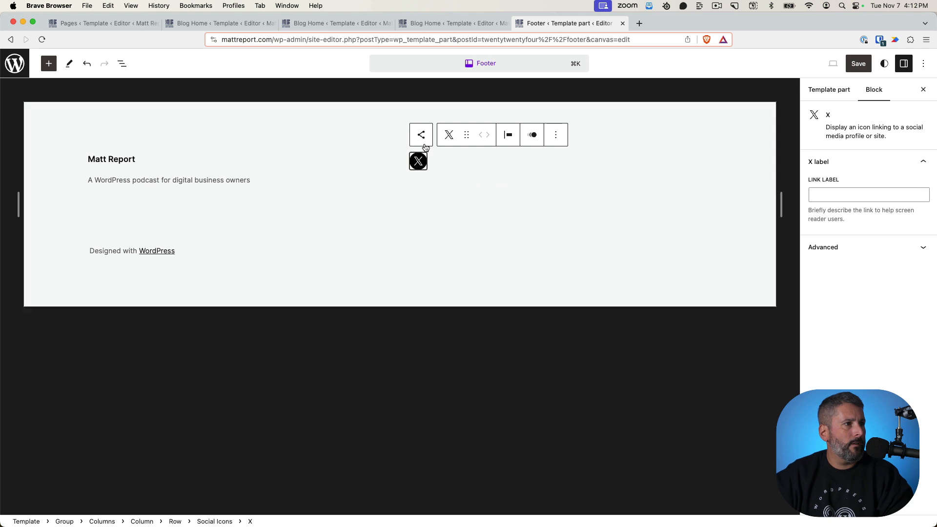
- Try adding a second Social Icons block to the footer row that holds the X icon, and delete it
{"action": "left_click", "coordinate": [438, 159]}
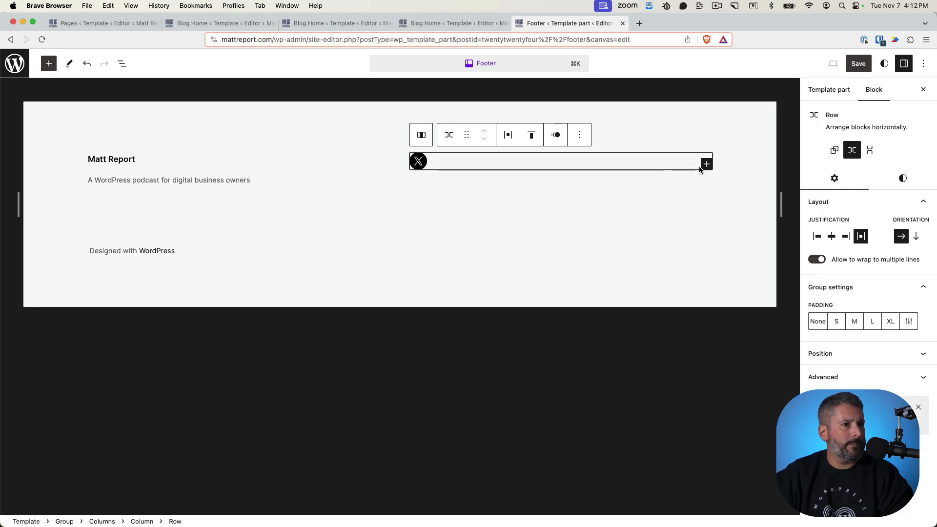
{"action": "left_click", "coordinate": [422, 163]}
{"action": "left_click", "coordinate": [444, 159]}
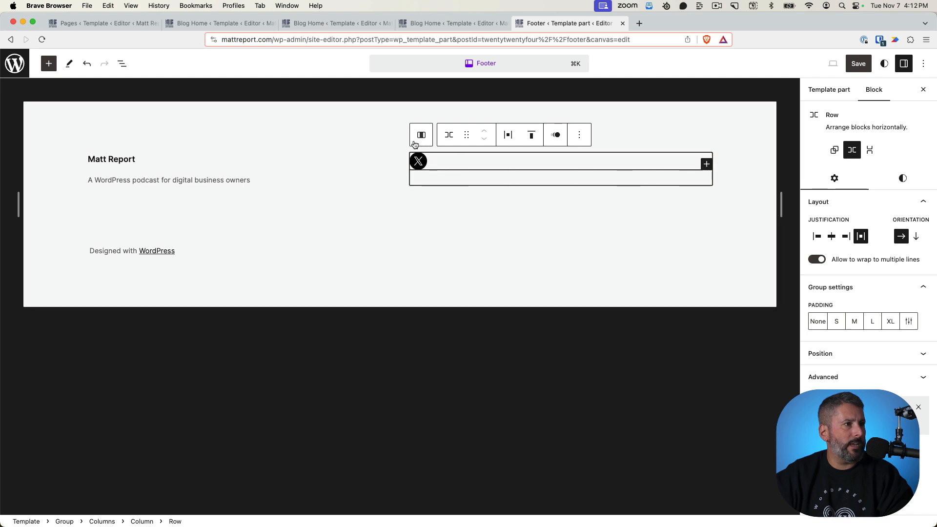
{"action": "left_click", "coordinate": [705, 165]}
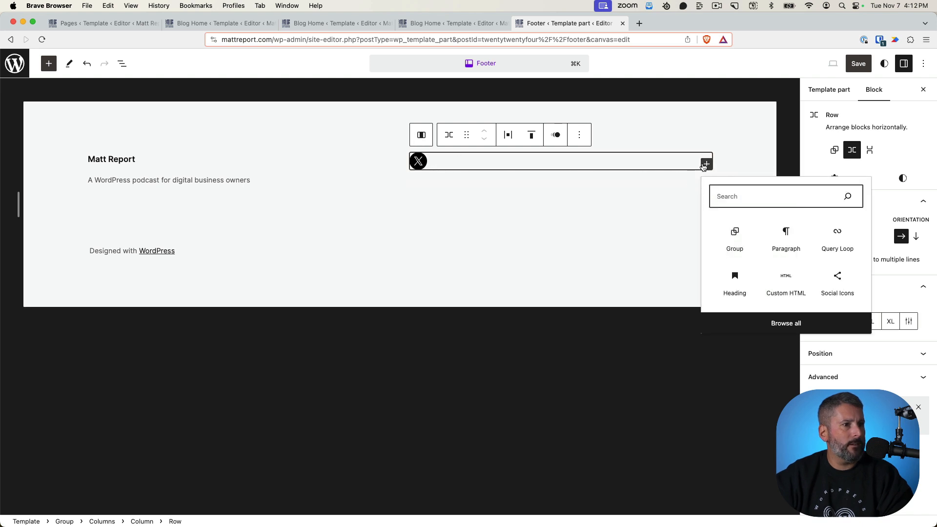
{"action": "left_click", "coordinate": [838, 278]}
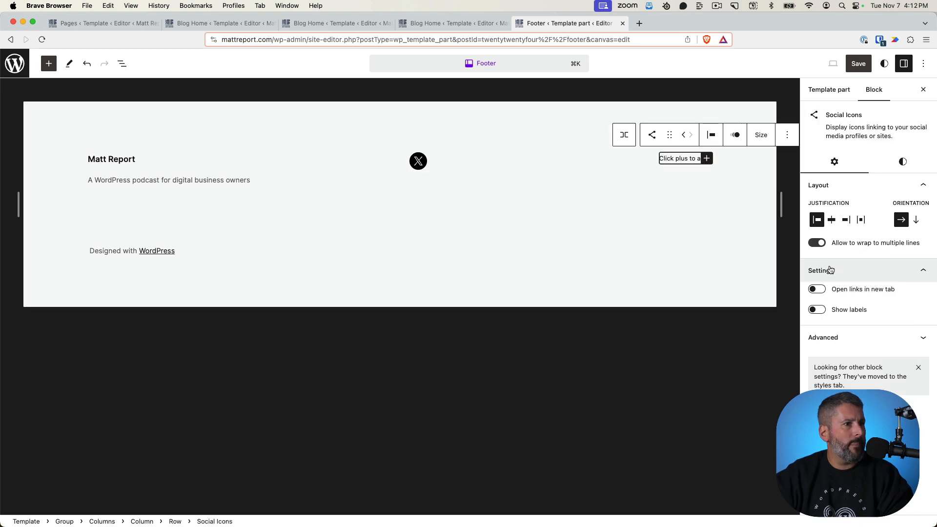
{"action": "left_click", "coordinate": [787, 135]}
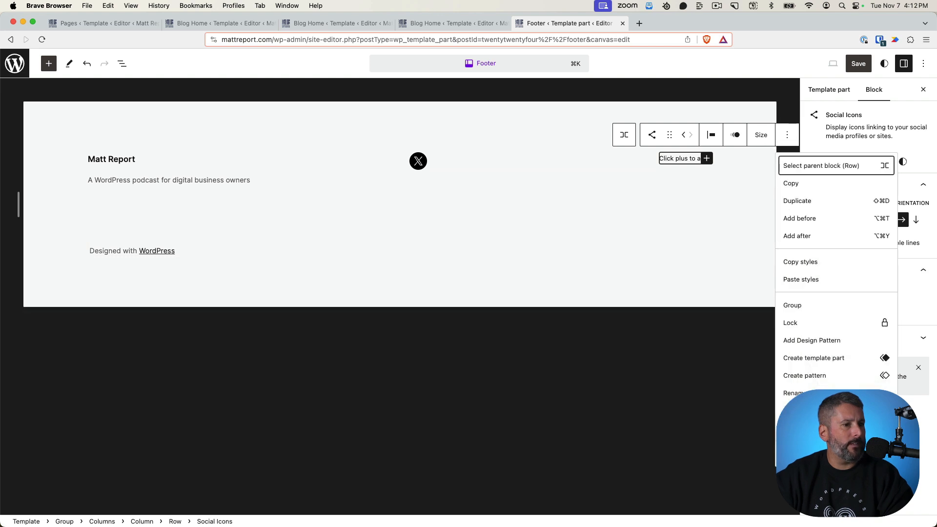
{"action": "left_click", "coordinate": [805, 454]}
{"action": "left_click", "coordinate": [436, 162]}
{"action": "left_click", "coordinate": [419, 163]}
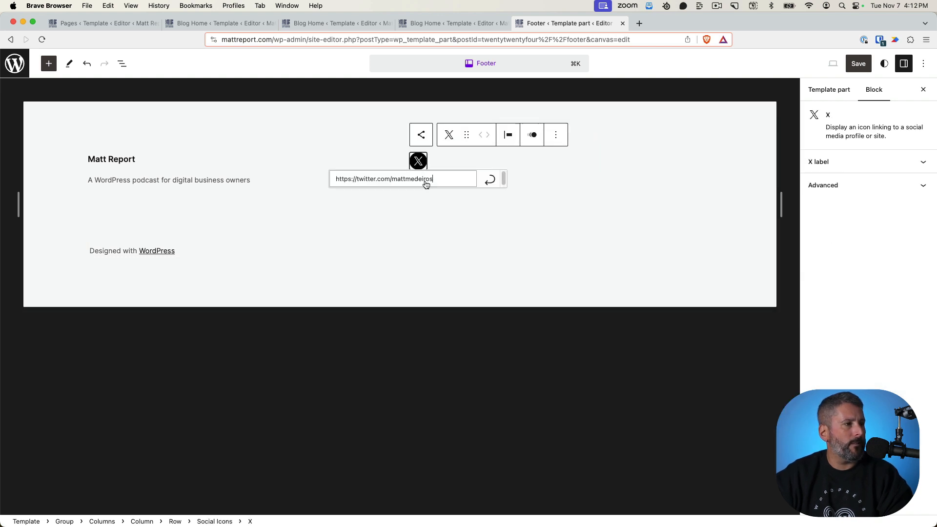
{"action": "left_click", "coordinate": [602, 230]}
{"action": "left_click", "coordinate": [421, 164]}
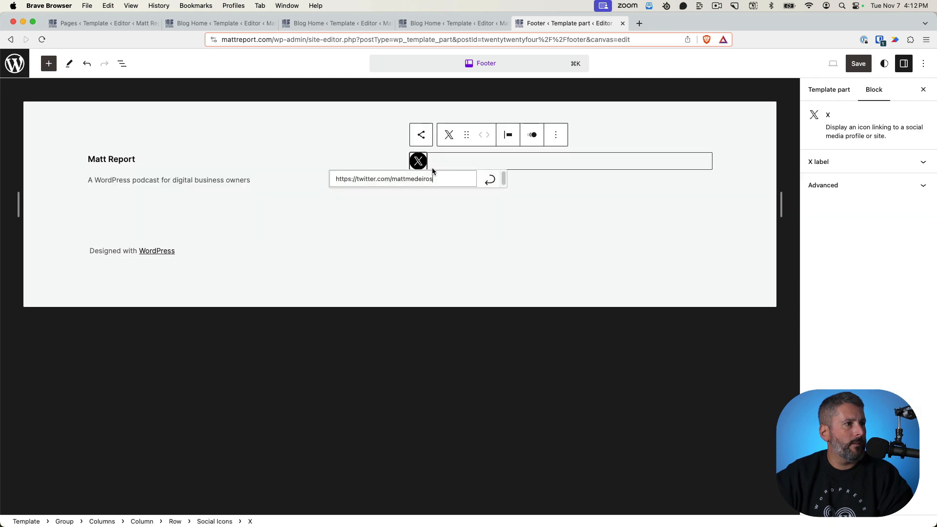
{"action": "left_click", "coordinate": [429, 163]}
{"action": "left_click", "coordinate": [423, 162]}
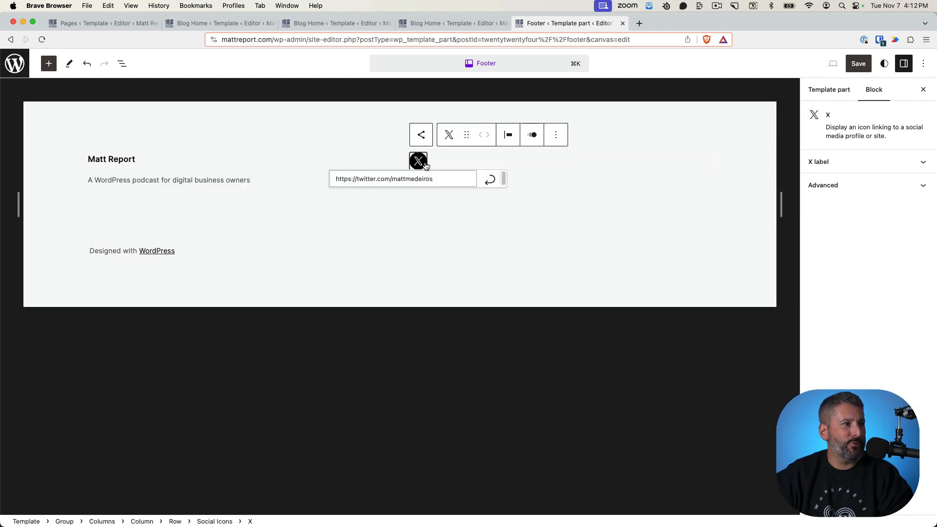
{"action": "left_click", "coordinate": [436, 162]}
- Search the blocks for "you" and add a YouTube icon beside the X icon in the footer
{"action": "left_click", "coordinate": [423, 162]}
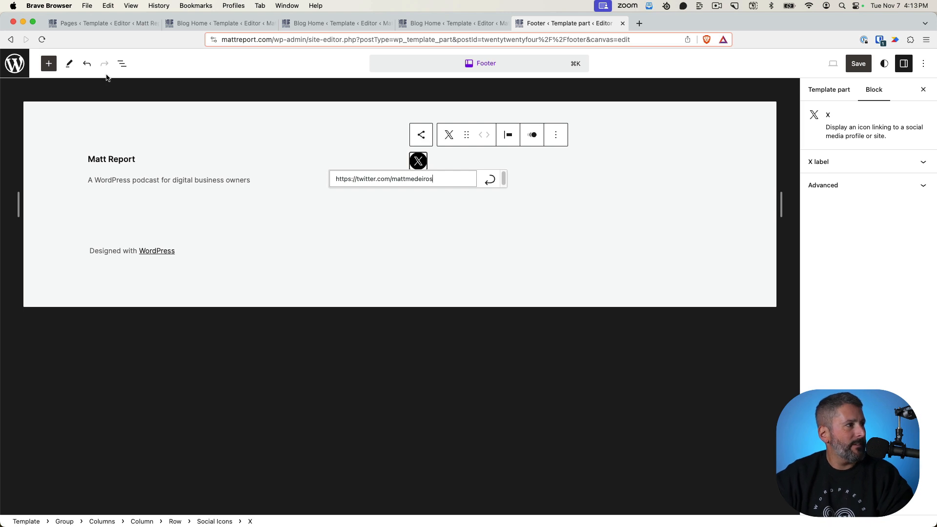
{"action": "left_click", "coordinate": [69, 63]}
{"action": "left_click", "coordinate": [49, 64]}
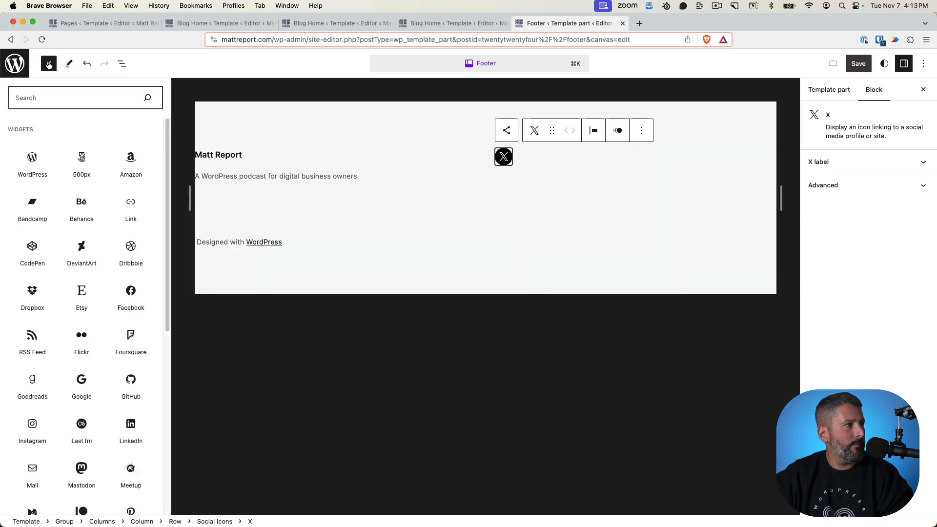
{"action": "type", "text": "s"}
{"action": "mouse_move", "coordinate": [51, 141]}
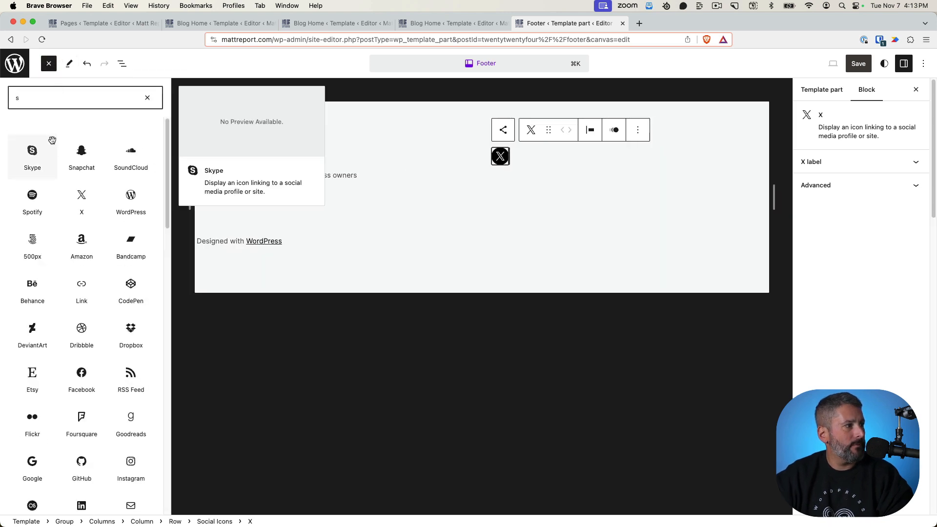
{"action": "scroll", "coordinate": [59, 178], "scroll_direction": "down", "scroll_amount": 4}
{"action": "scroll", "coordinate": [59, 179], "scroll_direction": "up", "scroll_amount": 4}
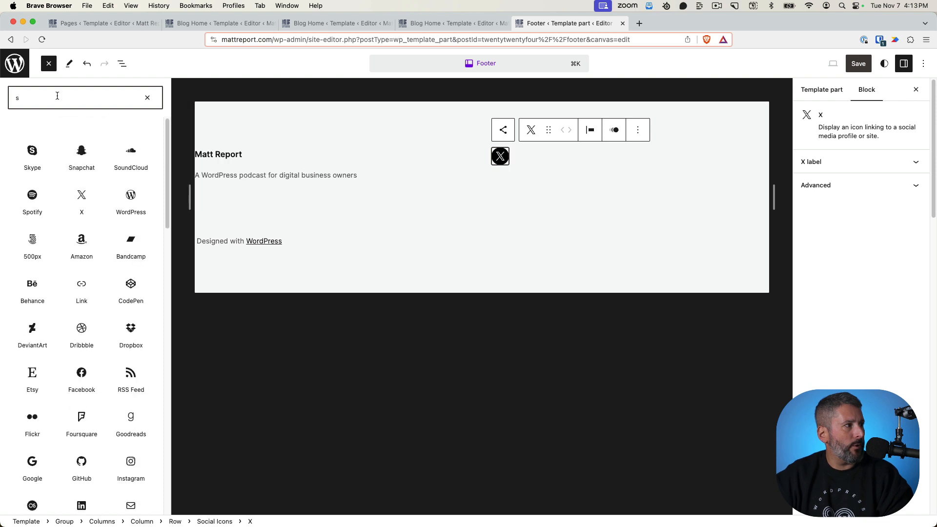
{"action": "type", "text": "you"}
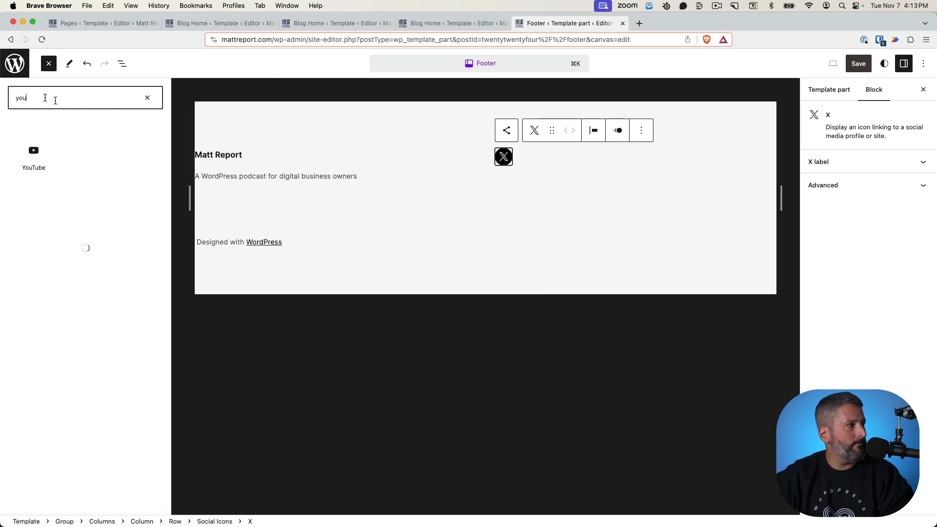
{"action": "left_click", "coordinate": [35, 155]}
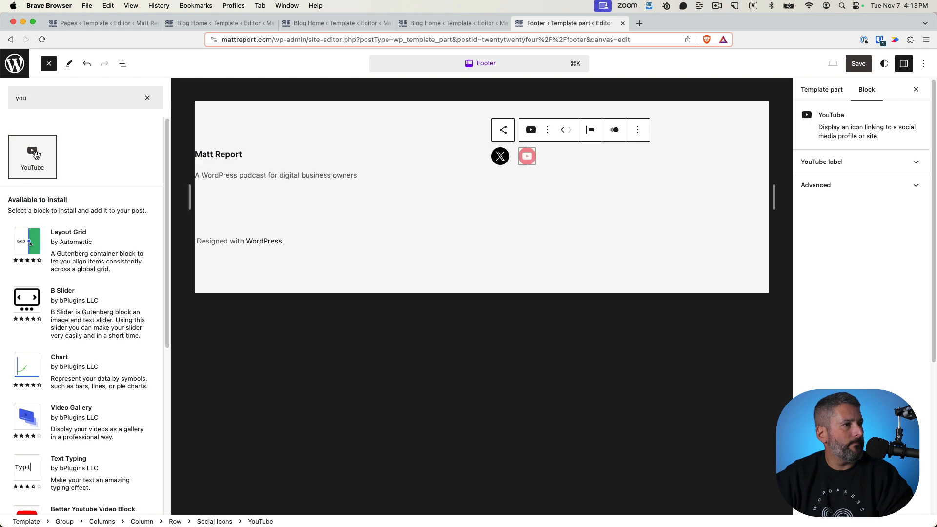
{"action": "left_click", "coordinate": [528, 157]}
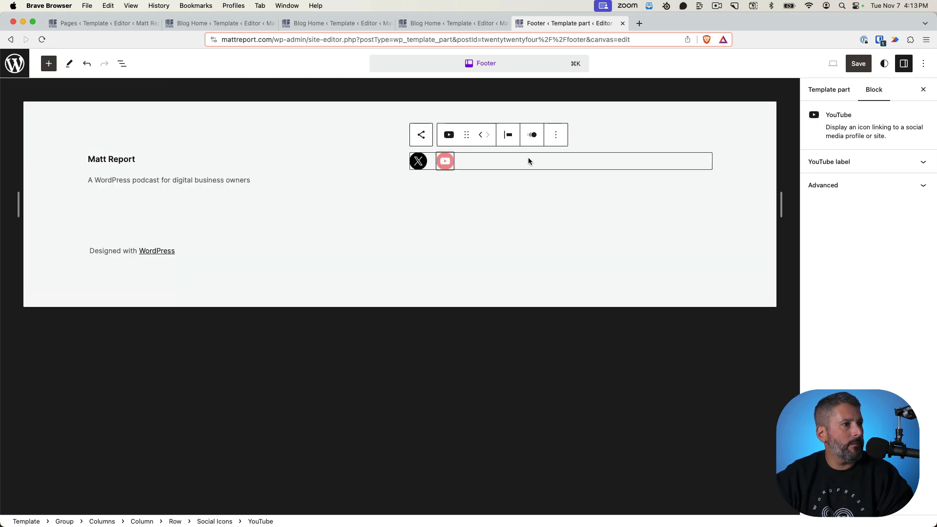
{"action": "left_click", "coordinate": [445, 161]}
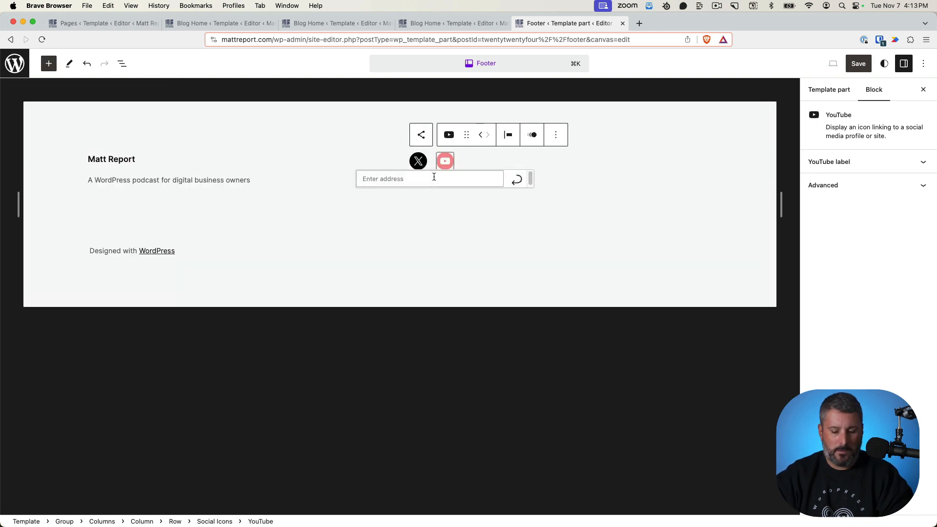
{"action": "type", "text": "https://youtube.com/@wpminute"}
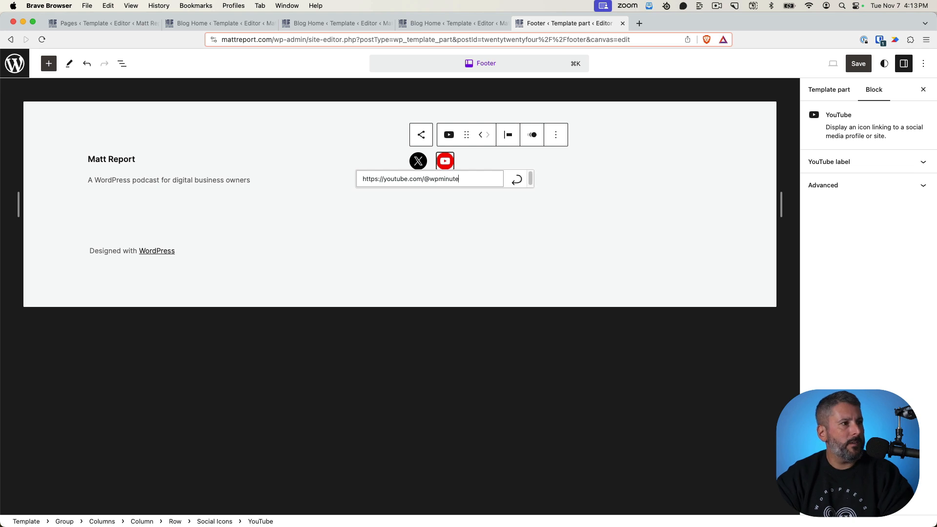
{"action": "left_click", "coordinate": [517, 179]}
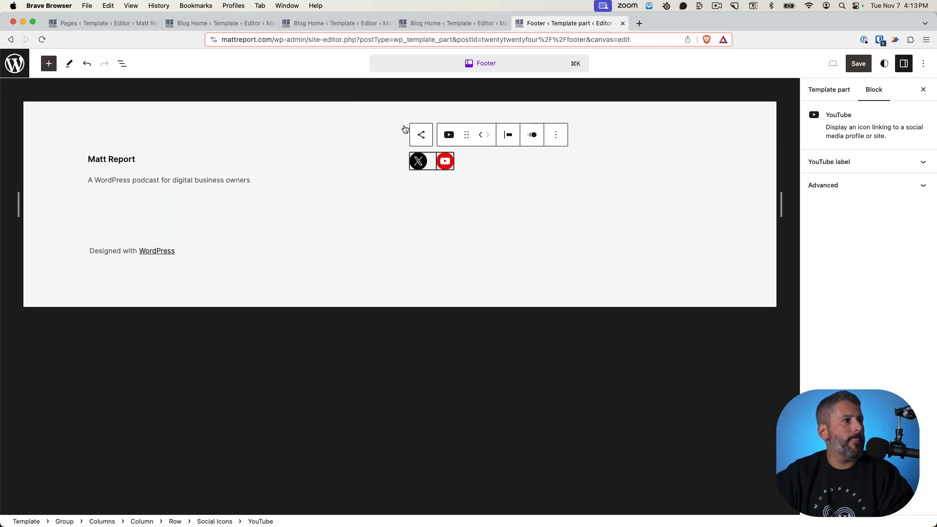
- Try the YouTube icon ahead of the X icon, restore the order, and look over its label and advanced settings
{"action": "left_click", "coordinate": [481, 136]}
{"action": "left_click", "coordinate": [486, 138]}
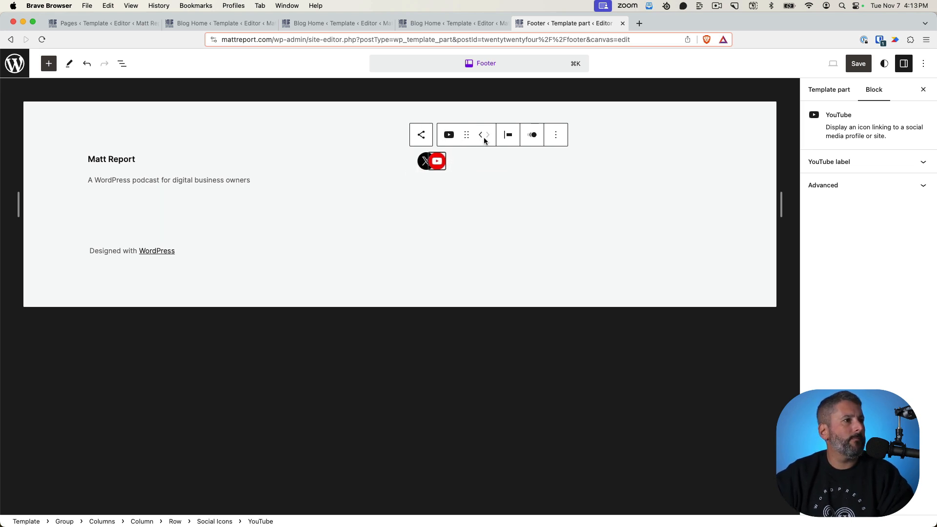
{"action": "left_click", "coordinate": [853, 162]}
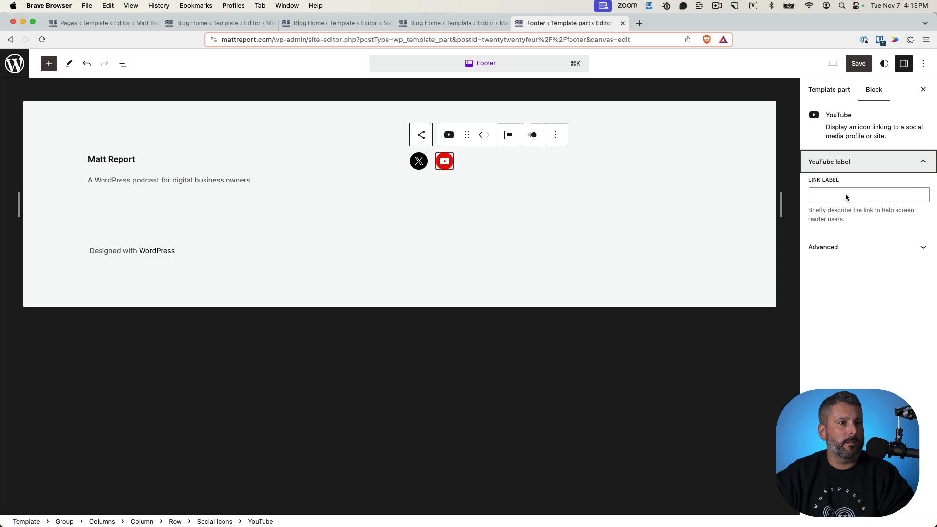
{"action": "left_click", "coordinate": [843, 249]}
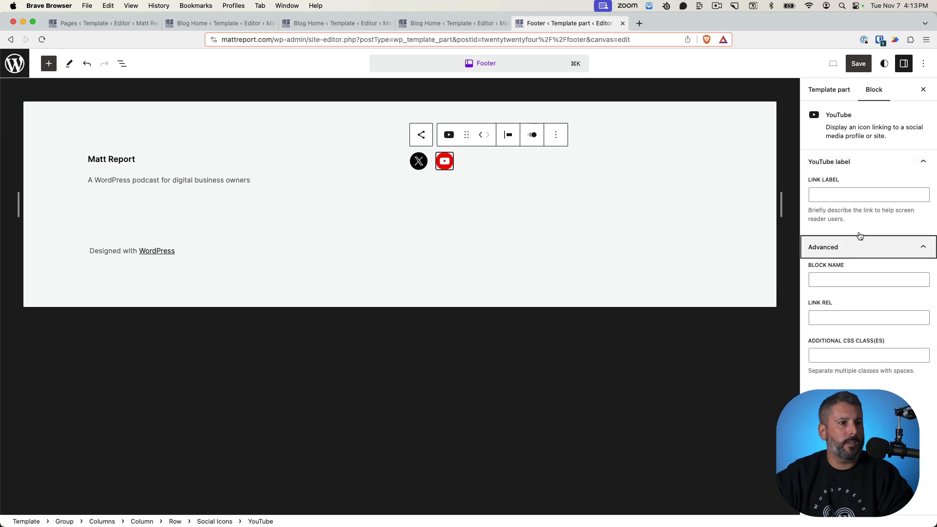
{"action": "left_click", "coordinate": [351, 119]}
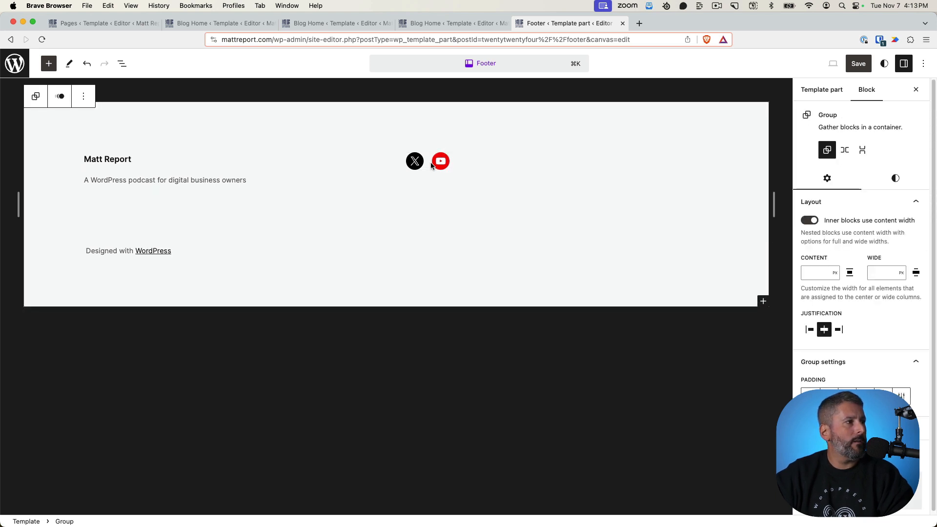
- Add a Paragraph block to the social icons row with the bold text "Find me on social"
{"action": "left_click", "coordinate": [489, 163]}
{"action": "left_click", "coordinate": [706, 165]}
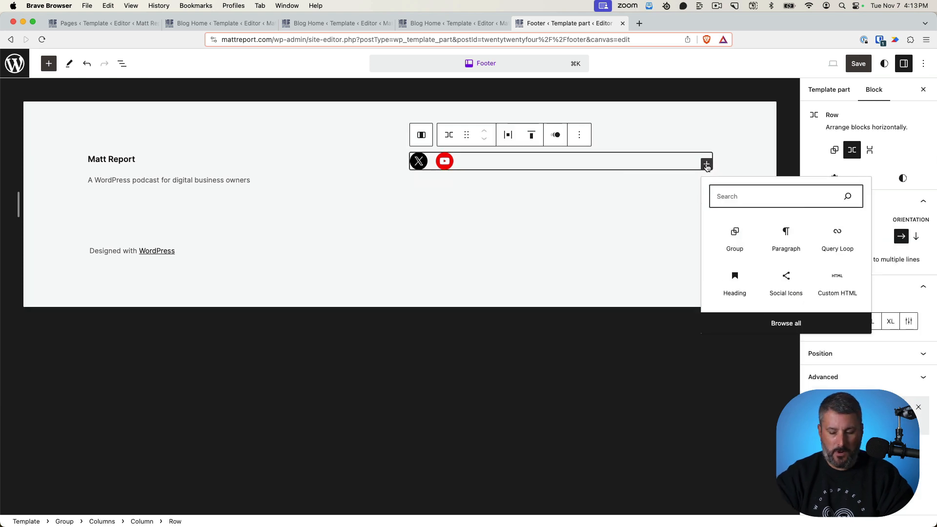
{"action": "type", "text": "para"}
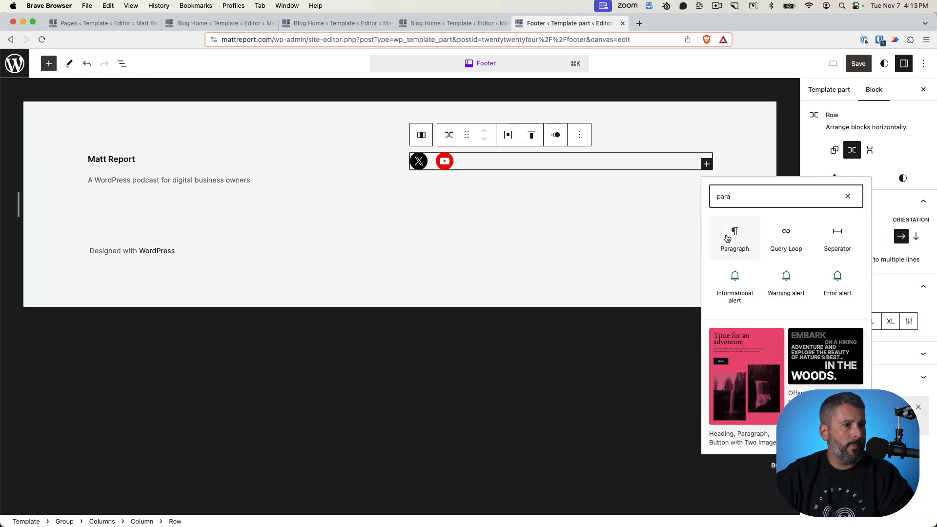
{"action": "left_click", "coordinate": [727, 238]}
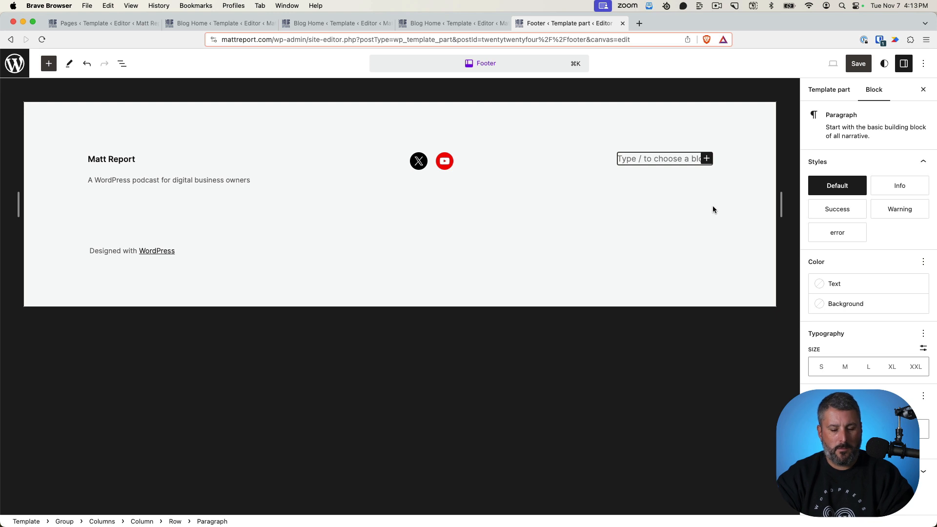
{"action": "type", "text": "Find me on so"}
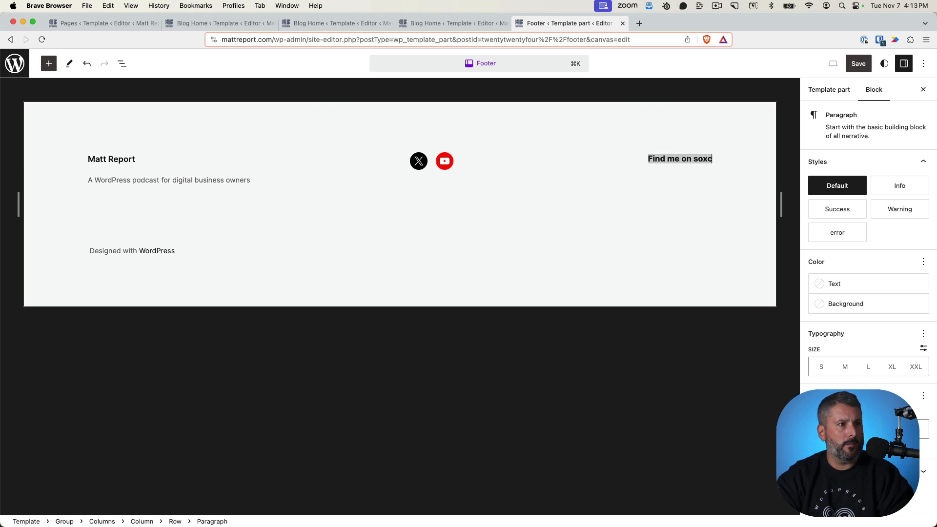
{"action": "type", "text": "cial"}
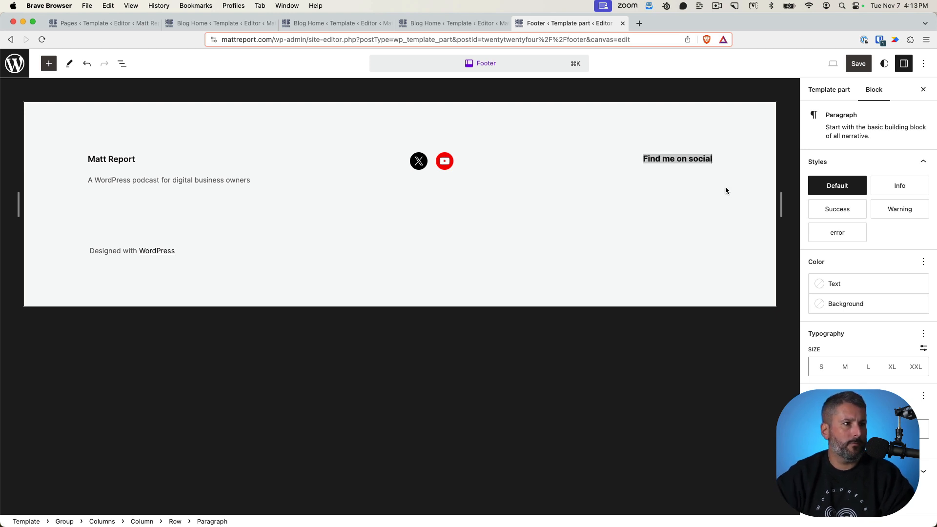
- Place the "Find me on social" paragraph ahead of the social icons and save the footer
{"action": "left_click", "coordinate": [569, 137]}
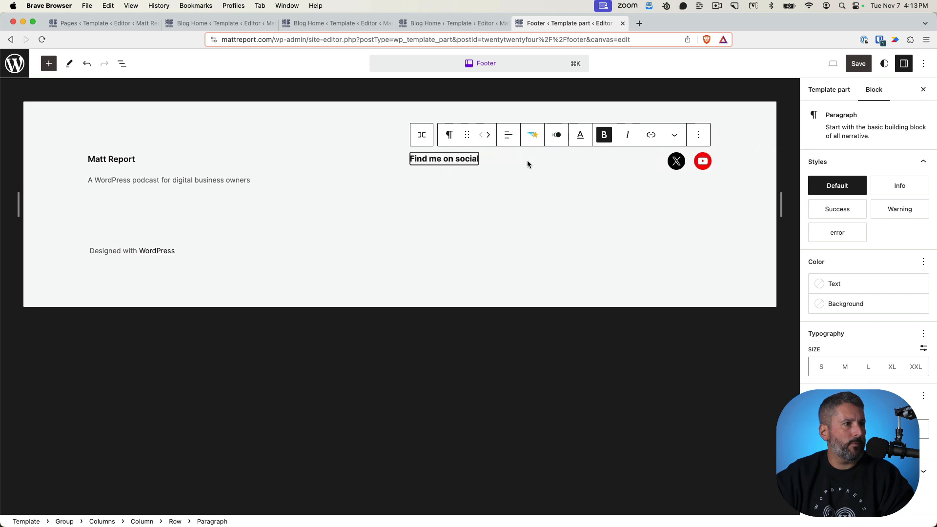
{"action": "left_click", "coordinate": [573, 181]}
{"action": "left_click", "coordinate": [520, 238]}
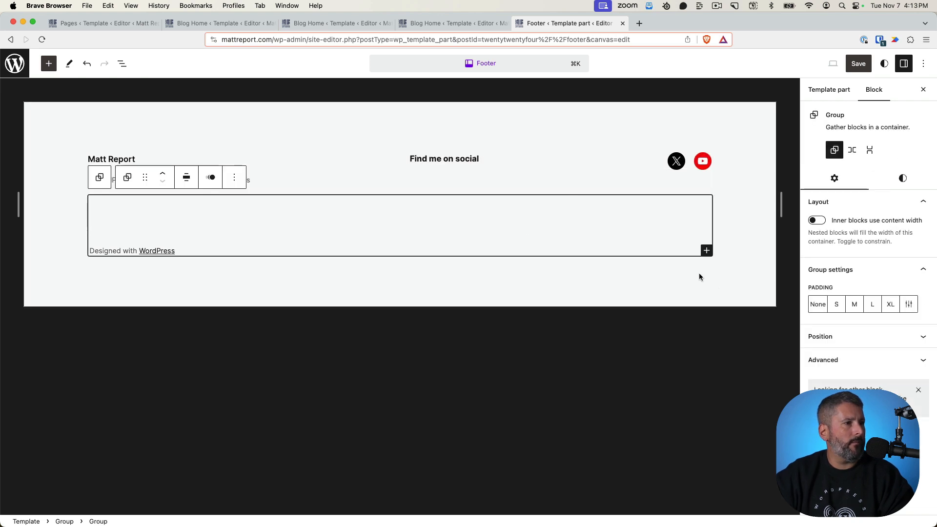
{"action": "left_click", "coordinate": [713, 284]}
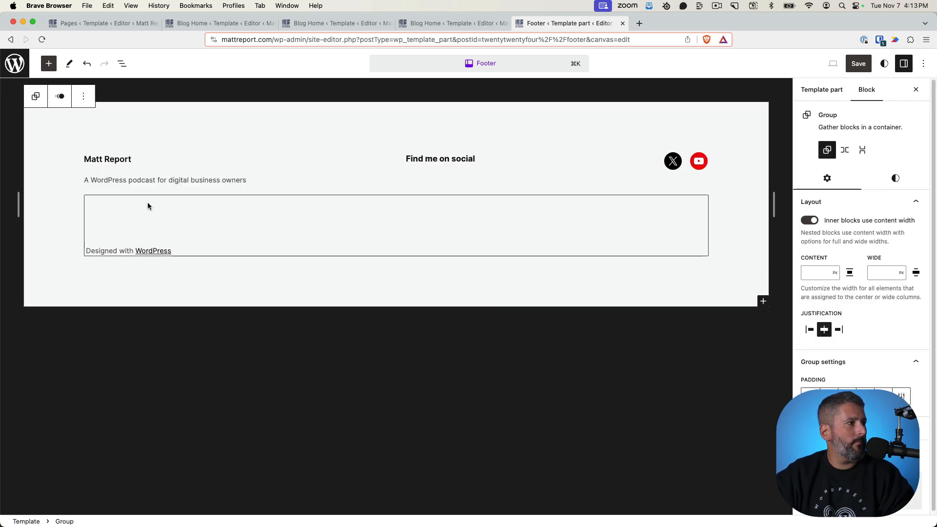
{"action": "left_click", "coordinate": [858, 63]}
{"action": "left_click", "coordinate": [845, 69]}
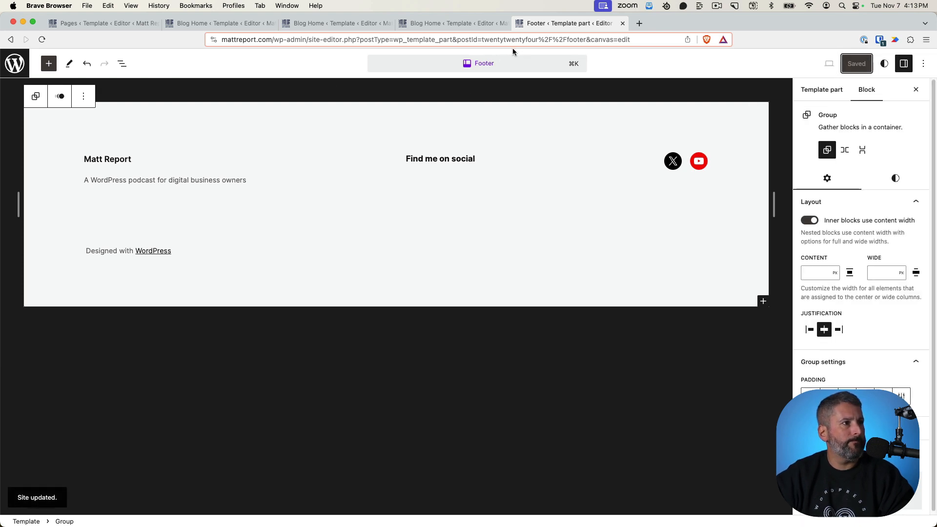
- Leave the Site Editor, open the live homepage, and examine its header, podcast links and footer with the social icons
{"action": "left_click", "coordinate": [13, 64]}
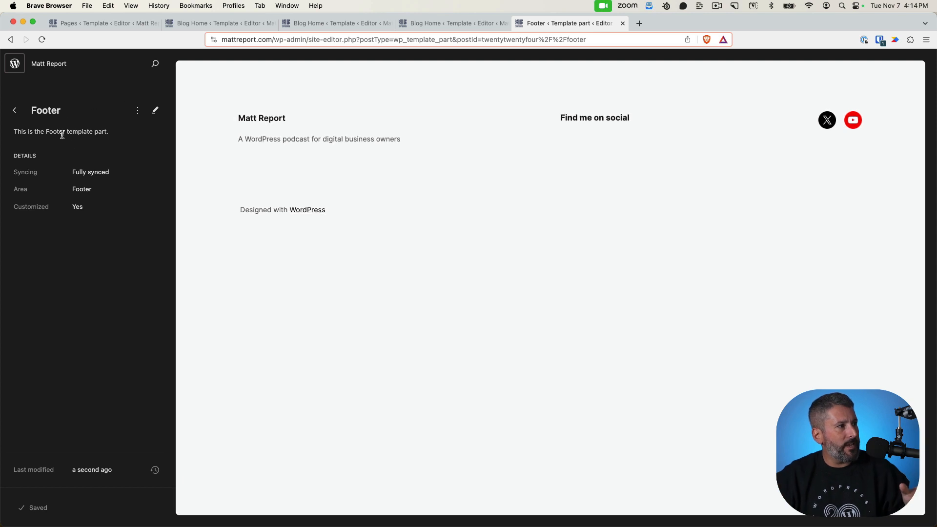
{"action": "left_click", "coordinate": [19, 69]}
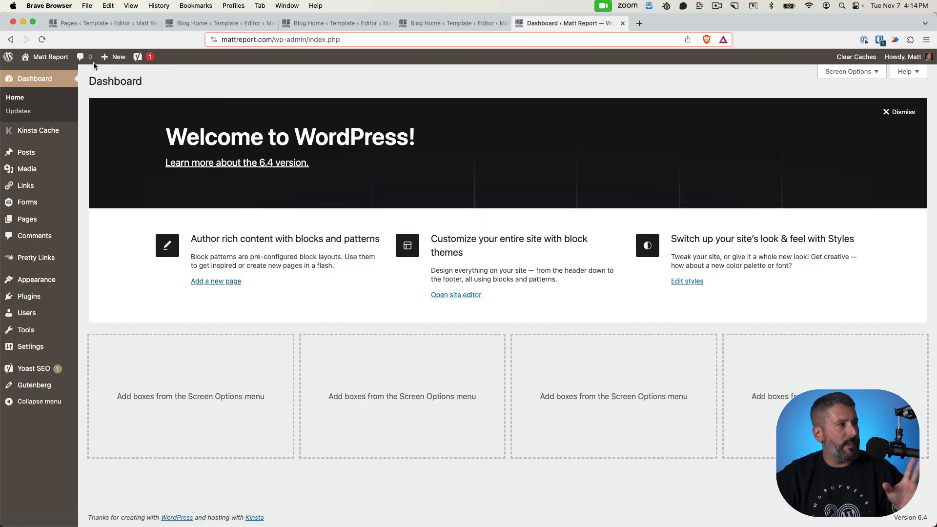
{"action": "mouse_move", "coordinate": [47, 57]}
{"action": "left_click", "coordinate": [48, 79]}
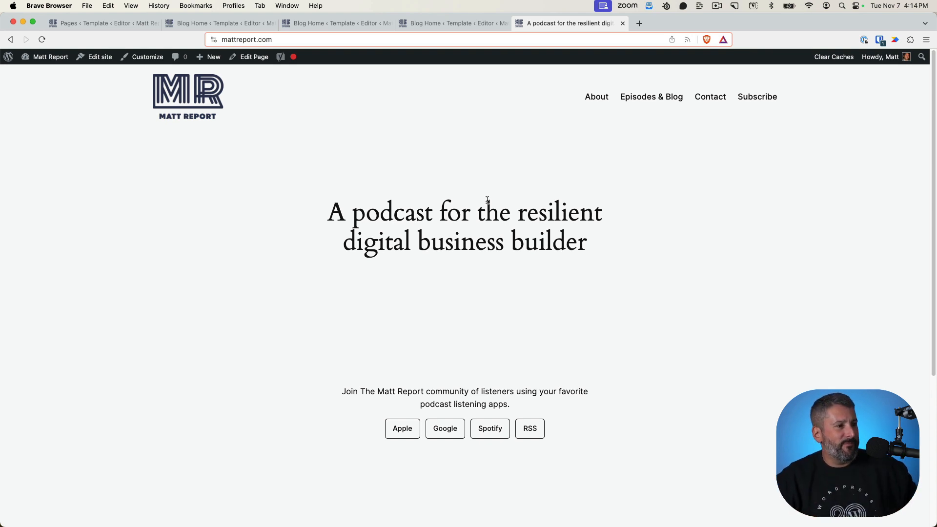
{"action": "scroll", "coordinate": [445, 251], "scroll_direction": "down", "scroll_amount": 3}
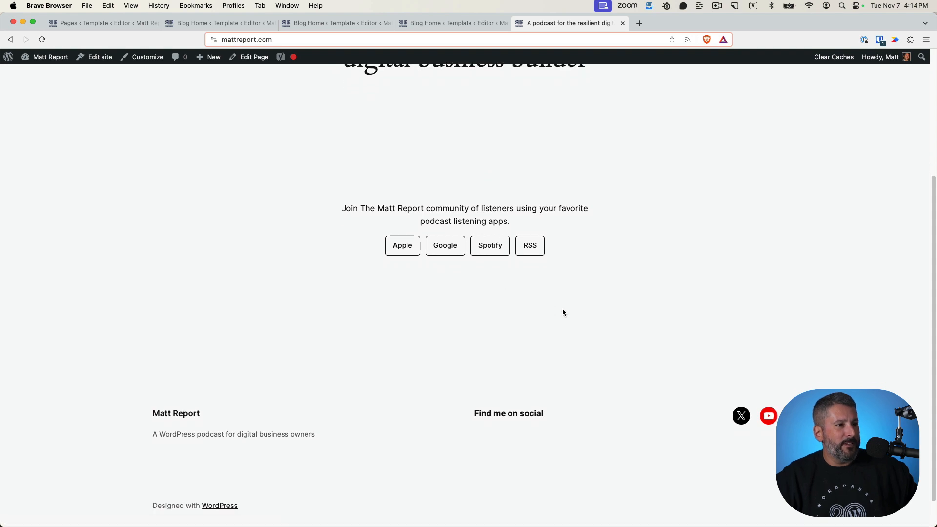
{"action": "scroll", "coordinate": [563, 309], "scroll_direction": "up", "scroll_amount": 3}
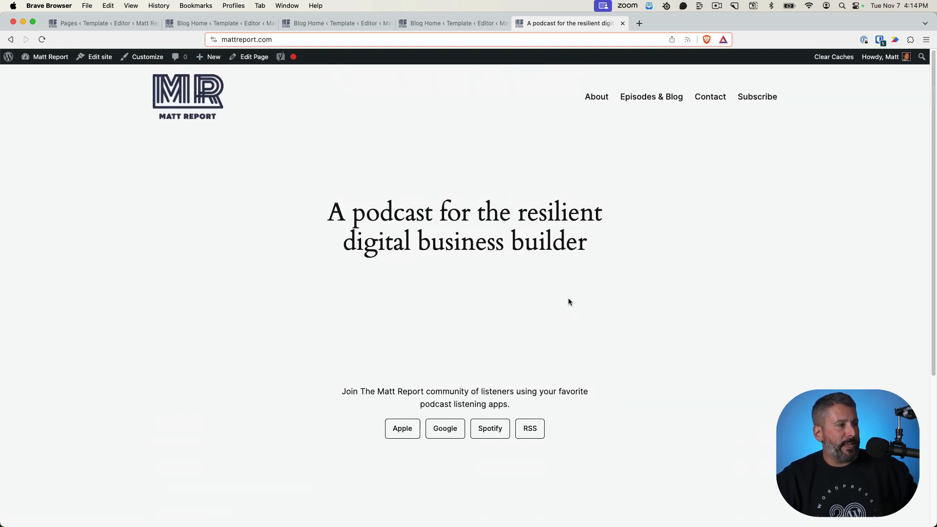
{"action": "scroll", "coordinate": [569, 302], "scroll_direction": "down", "scroll_amount": 5}
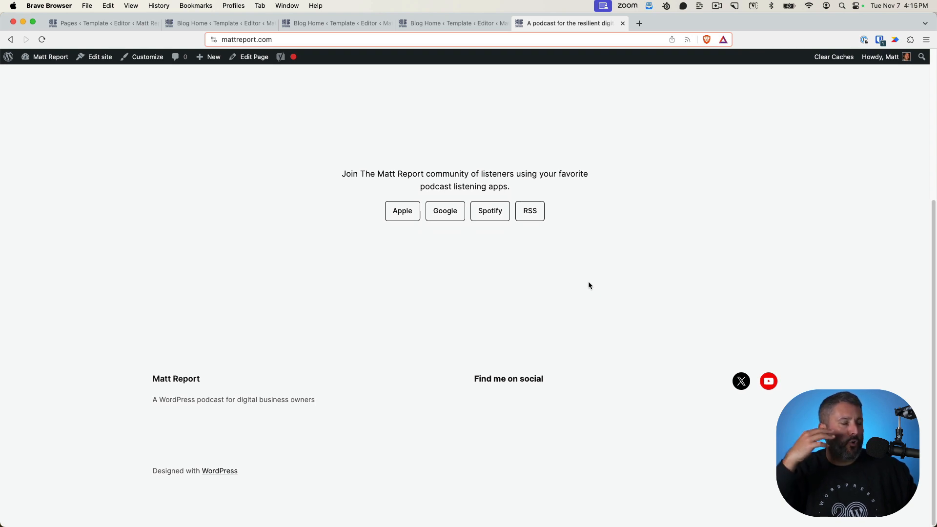
{"action": "scroll", "coordinate": [564, 305], "scroll_direction": "up", "scroll_amount": 5}
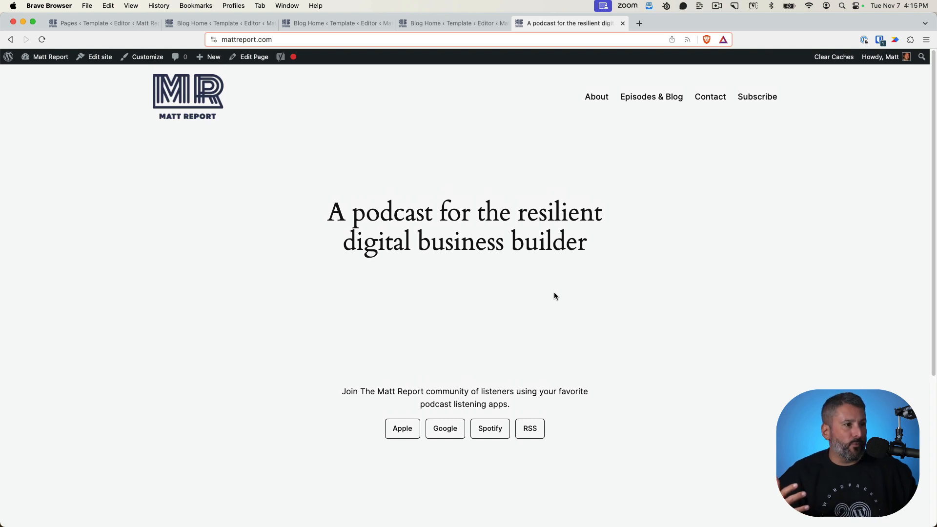
{"action": "scroll", "coordinate": [548, 328], "scroll_direction": "down", "scroll_amount": 5}
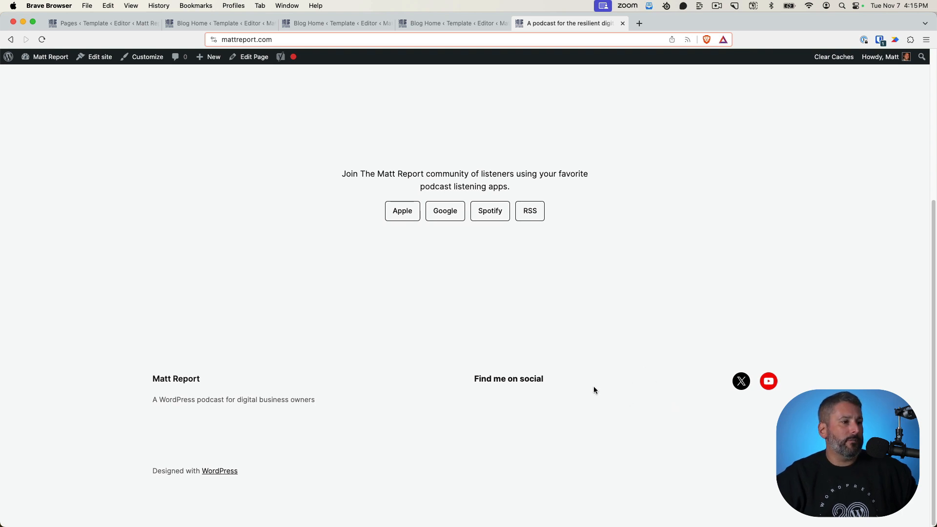
{"action": "scroll", "coordinate": [608, 414], "scroll_direction": "up", "scroll_amount": 5}
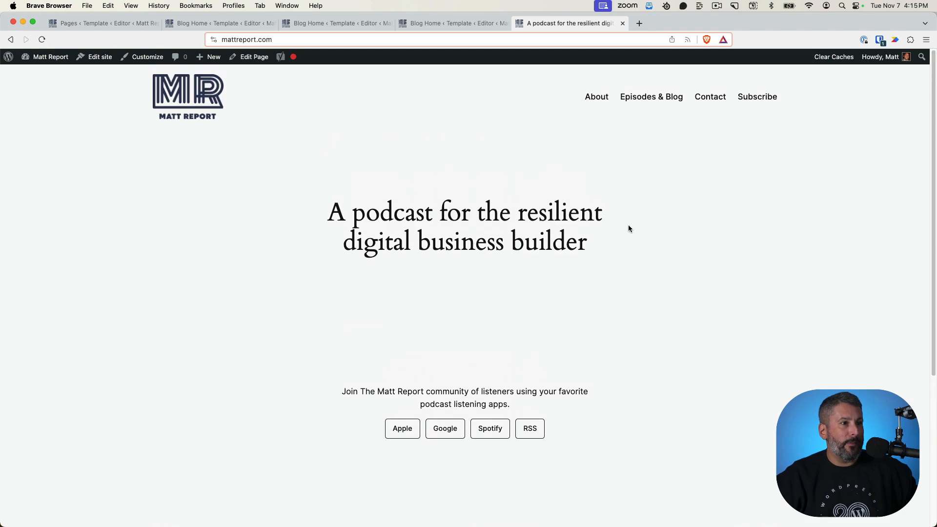
- Open the live Episodes & Blog page and look over its grid of posts and featured images
{"action": "left_click", "coordinate": [636, 97]}
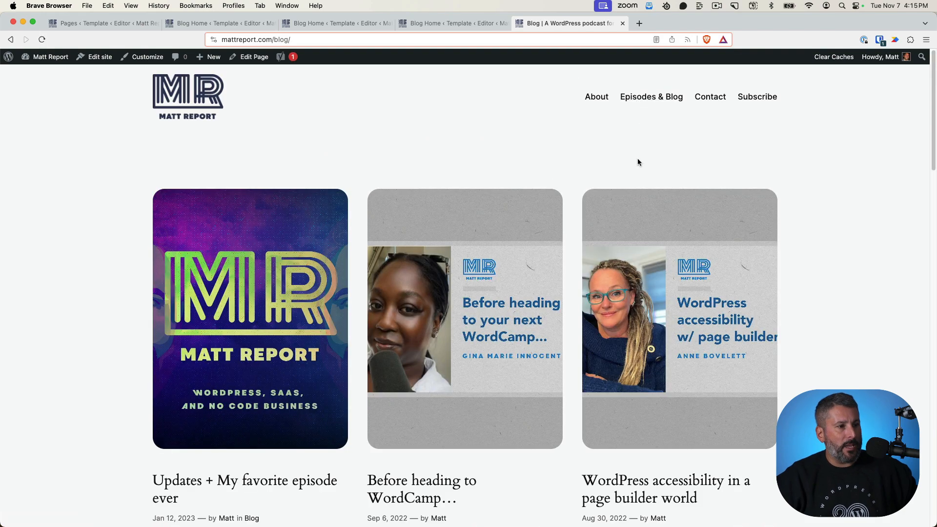
{"action": "scroll", "coordinate": [555, 497], "scroll_direction": "down", "scroll_amount": 3}
{"action": "scroll", "coordinate": [555, 497], "scroll_direction": "down", "scroll_amount": 10}
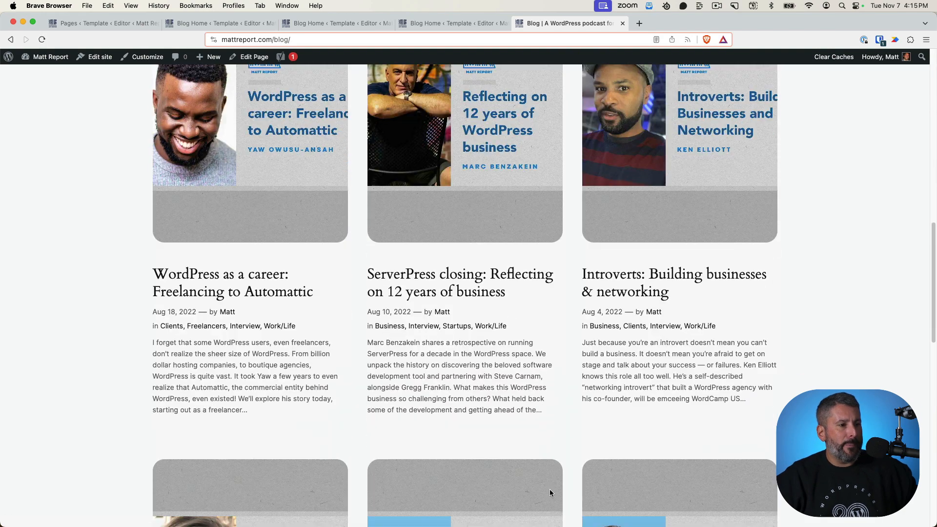
{"action": "scroll", "coordinate": [550, 496], "scroll_direction": "down", "scroll_amount": 5}
{"action": "scroll", "coordinate": [555, 493], "scroll_direction": "up", "scroll_amount": 20}
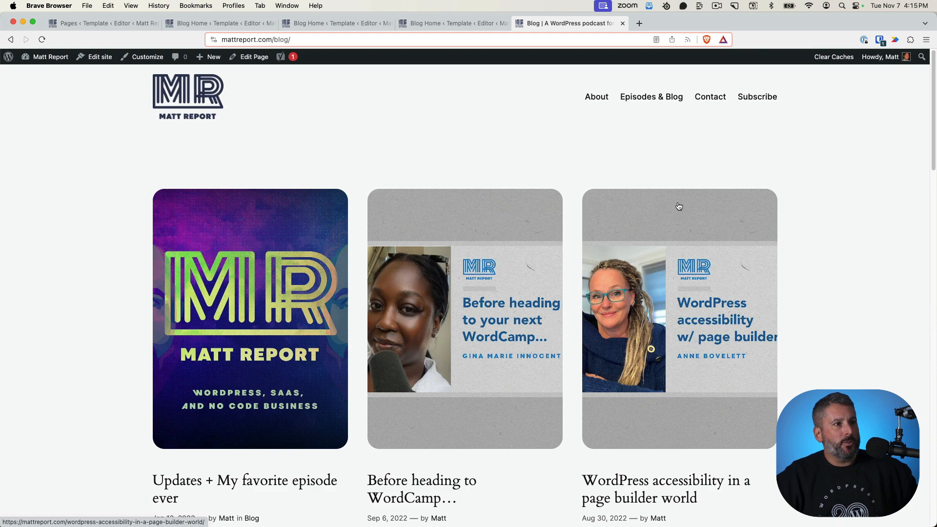
- Review the live homepage, return to the Episodes & Blog page, and examine how its featured images are cropped
{"action": "left_click", "coordinate": [191, 113]}
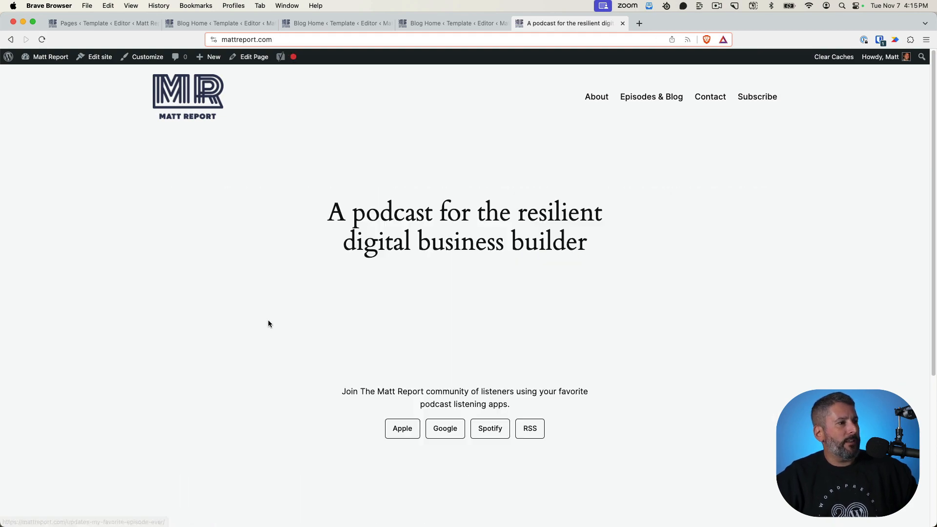
{"action": "scroll", "coordinate": [267, 322], "scroll_direction": "down", "scroll_amount": 3}
{"action": "scroll", "coordinate": [267, 322], "scroll_direction": "up", "scroll_amount": 5}
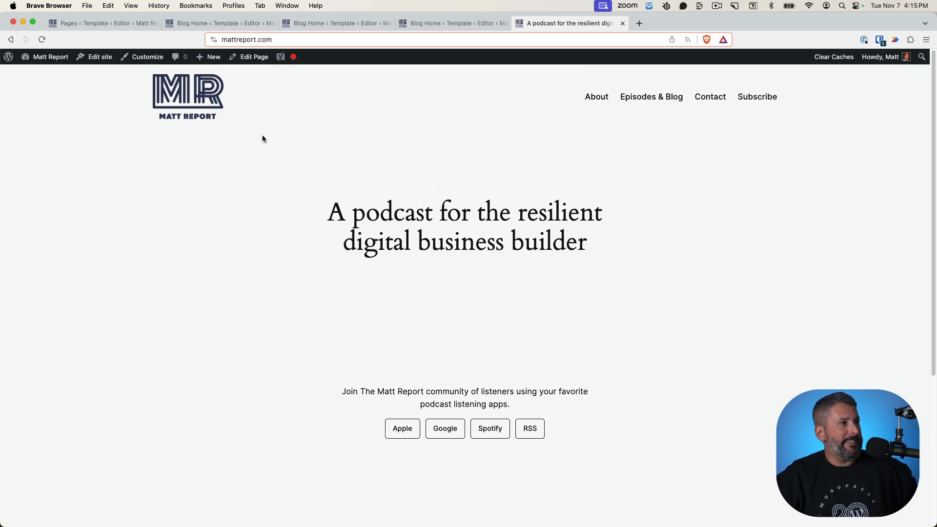
{"action": "left_click", "coordinate": [643, 97]}
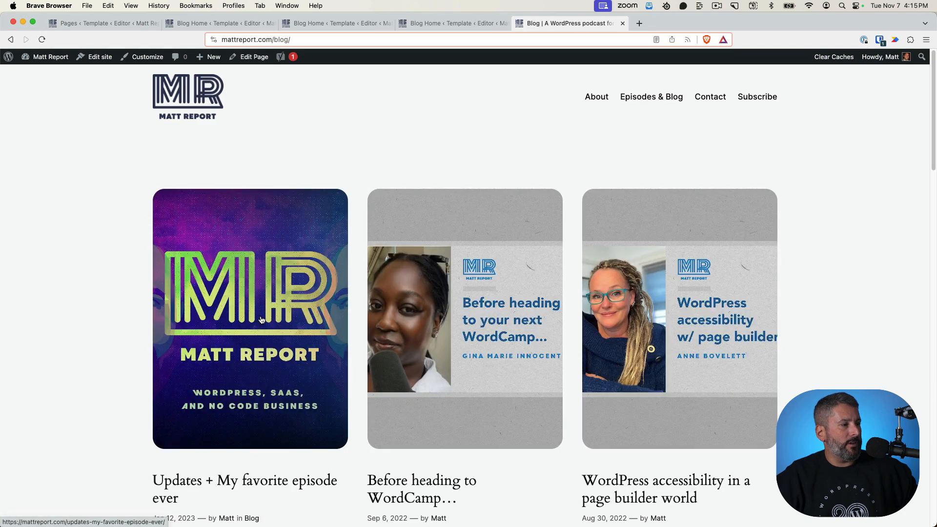
{"action": "scroll", "coordinate": [261, 320], "scroll_direction": "down", "scroll_amount": 7}
{"action": "scroll", "coordinate": [263, 320], "scroll_direction": "down", "scroll_amount": 3}
{"action": "scroll", "coordinate": [273, 308], "scroll_direction": "up", "scroll_amount": 10}
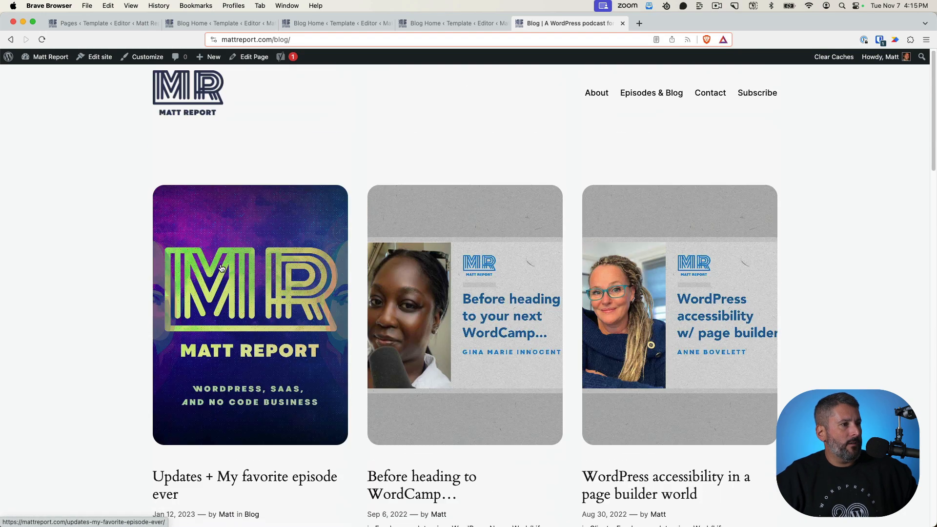
{"action": "scroll", "coordinate": [286, 290], "scroll_direction": "down", "scroll_amount": 8}
{"action": "scroll", "coordinate": [286, 293], "scroll_direction": "up", "scroll_amount": 8}
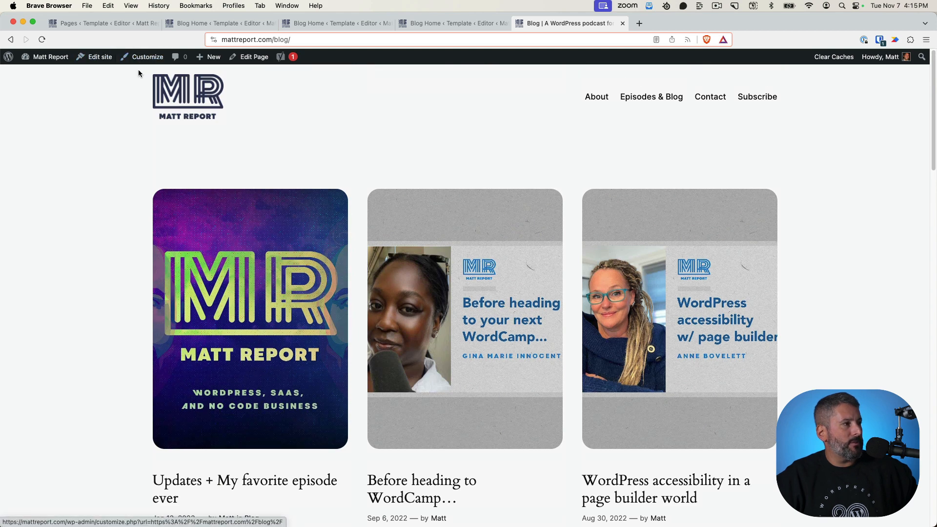
- Open the Blog Home template for editing in the Site Editor and inspect its three-column Post Template block
{"action": "left_click", "coordinate": [105, 58]}
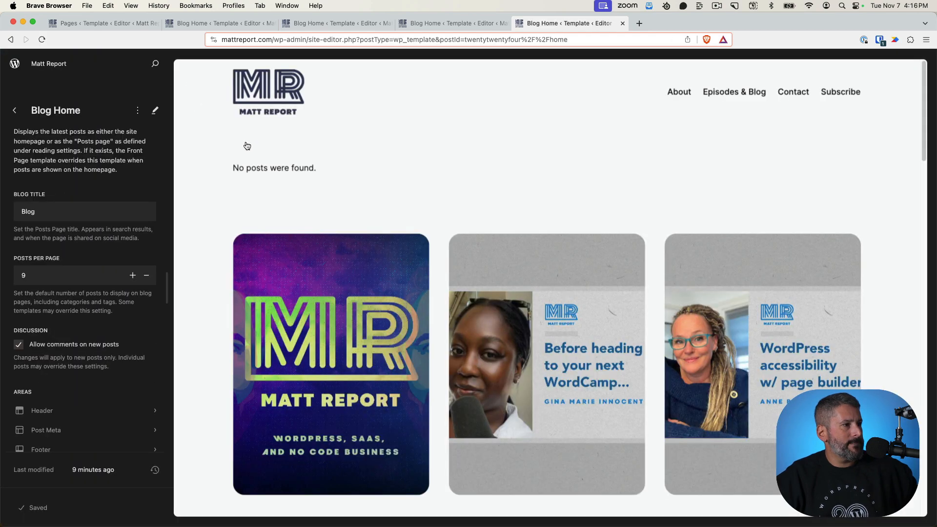
{"action": "left_click", "coordinate": [390, 196]}
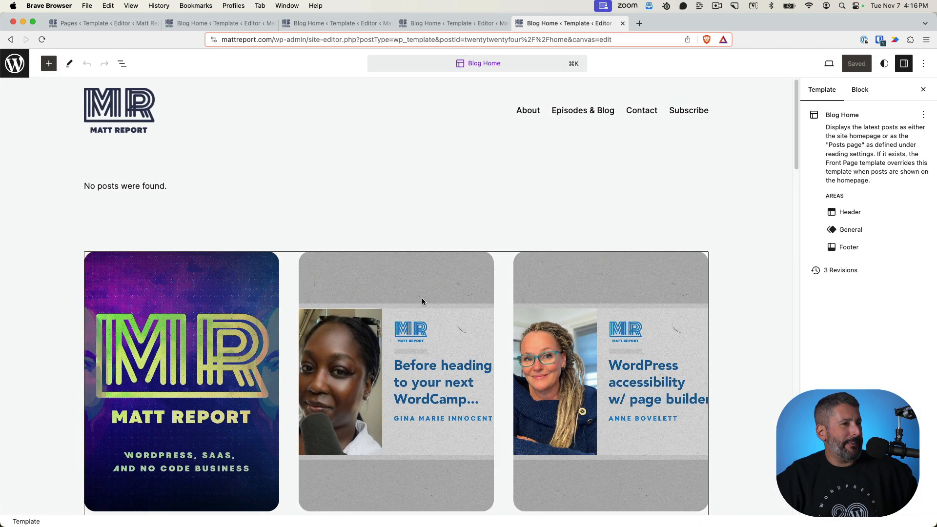
{"action": "left_click", "coordinate": [381, 325]}
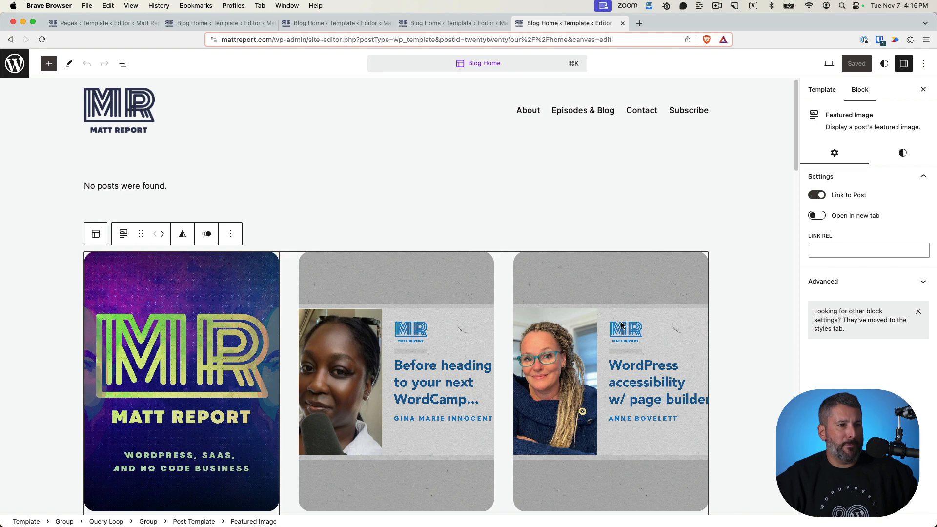
{"action": "left_click", "coordinate": [645, 315]}
{"action": "scroll", "coordinate": [280, 322], "scroll_direction": "down", "scroll_amount": 3}
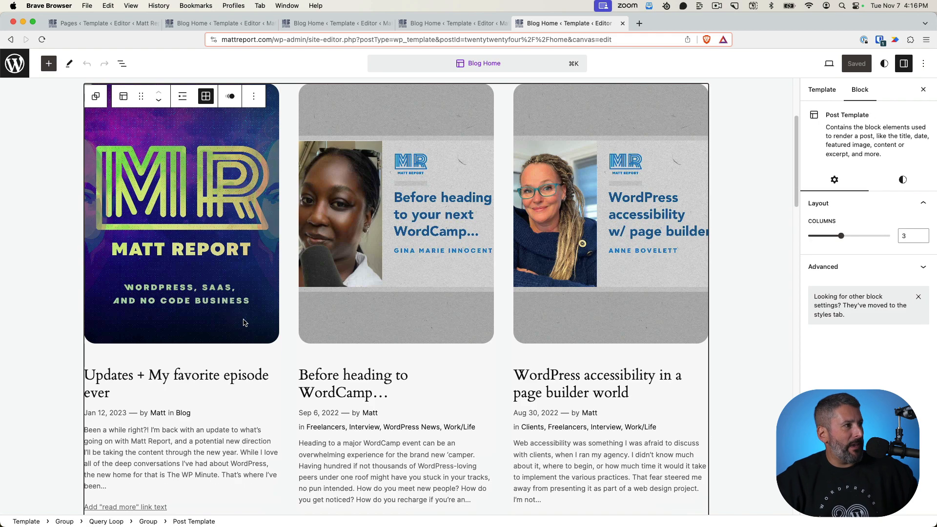
- Set the aspect ratio of the post grid's Featured Image block to 16:9
{"action": "left_click", "coordinate": [586, 307]}
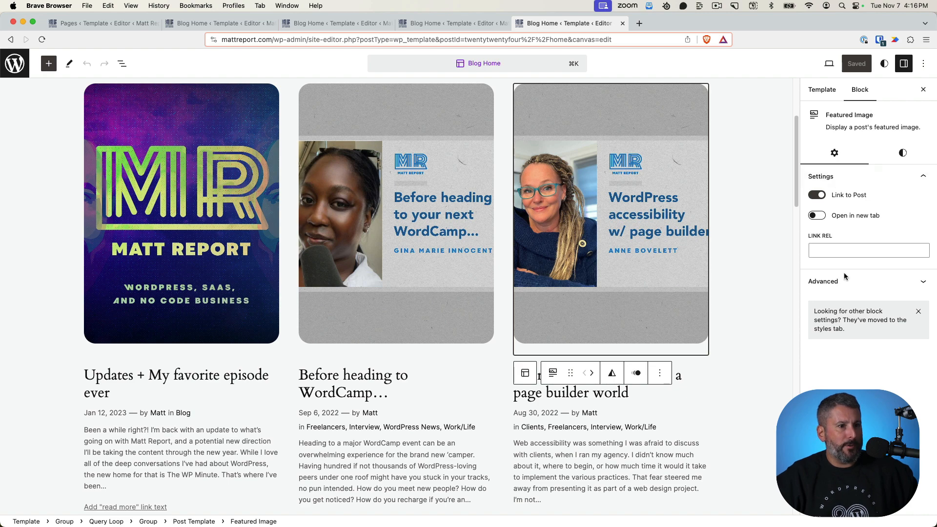
{"action": "left_click", "coordinate": [902, 153]}
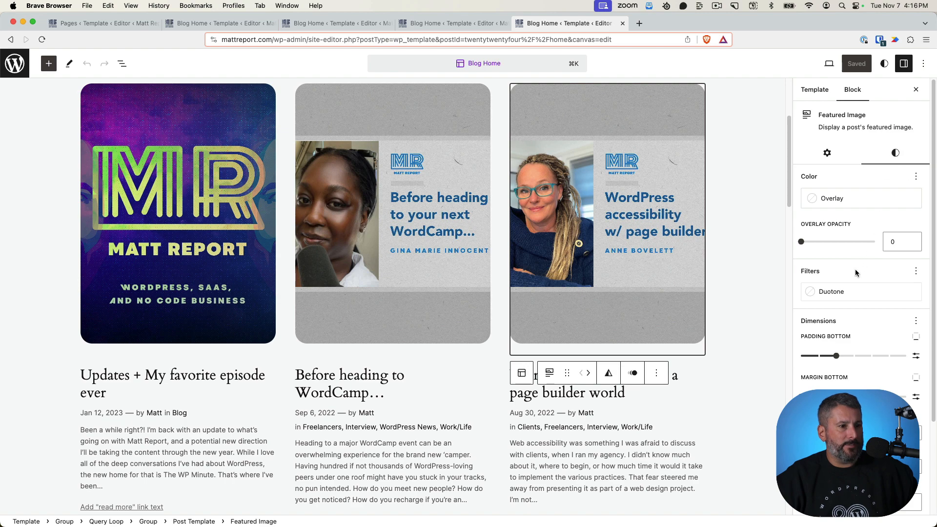
{"action": "scroll", "coordinate": [855, 273], "scroll_direction": "down", "scroll_amount": 1}
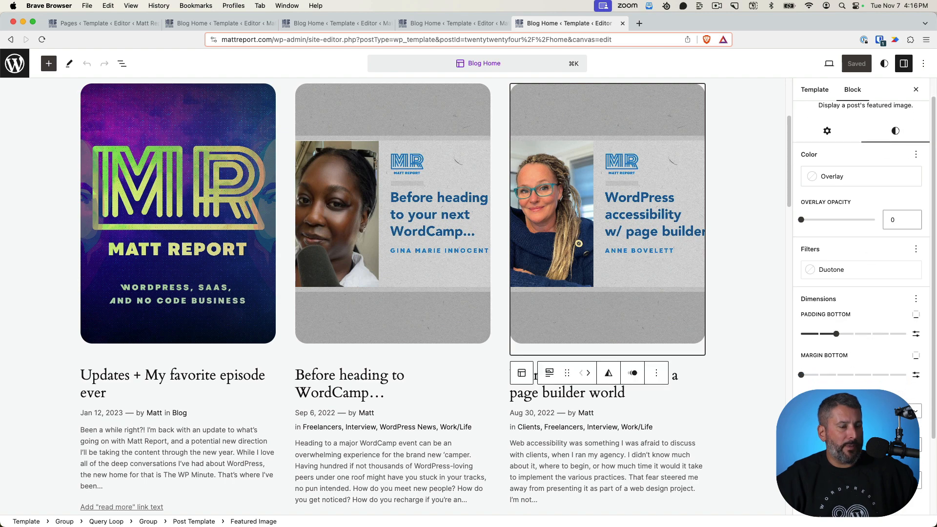
{"action": "scroll", "coordinate": [866, 365], "scroll_direction": "down", "scroll_amount": 2}
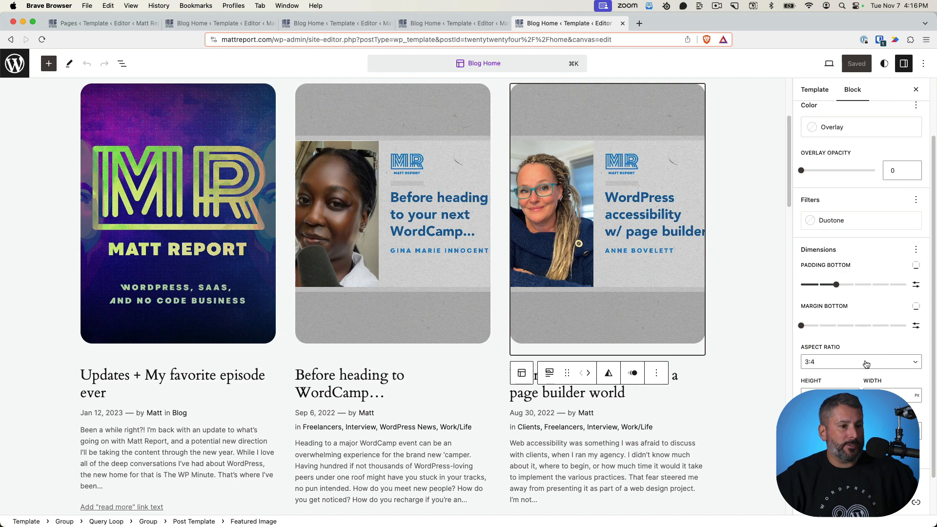
{"action": "left_click", "coordinate": [866, 363]}
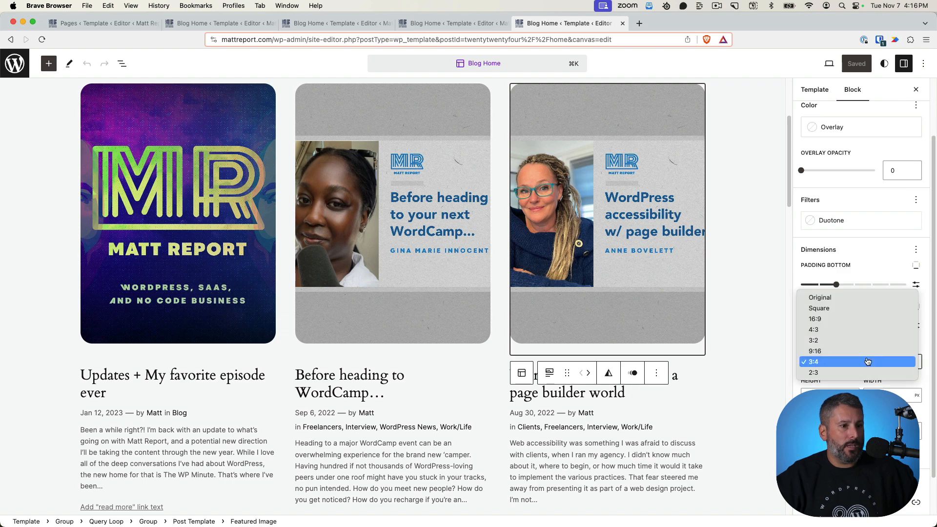
{"action": "left_click", "coordinate": [864, 323]}
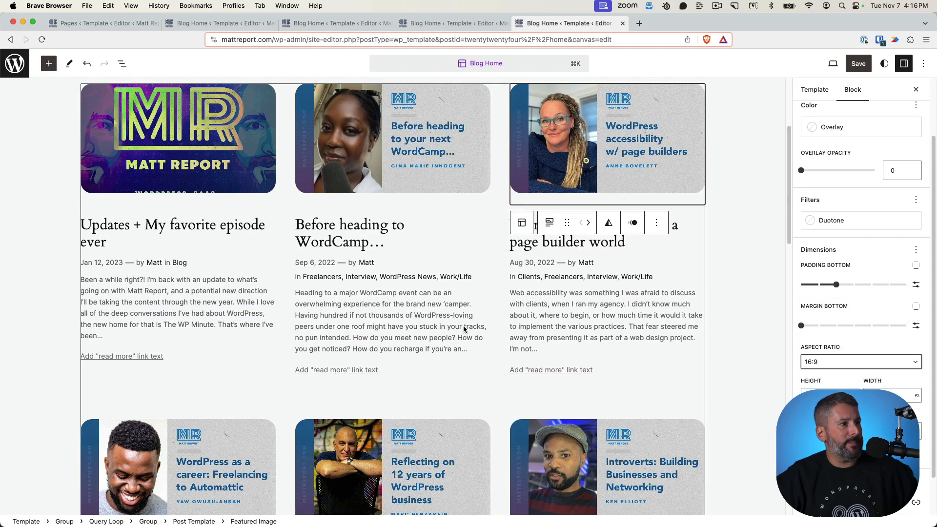
{"action": "scroll", "coordinate": [464, 329], "scroll_direction": "up", "scroll_amount": 4}
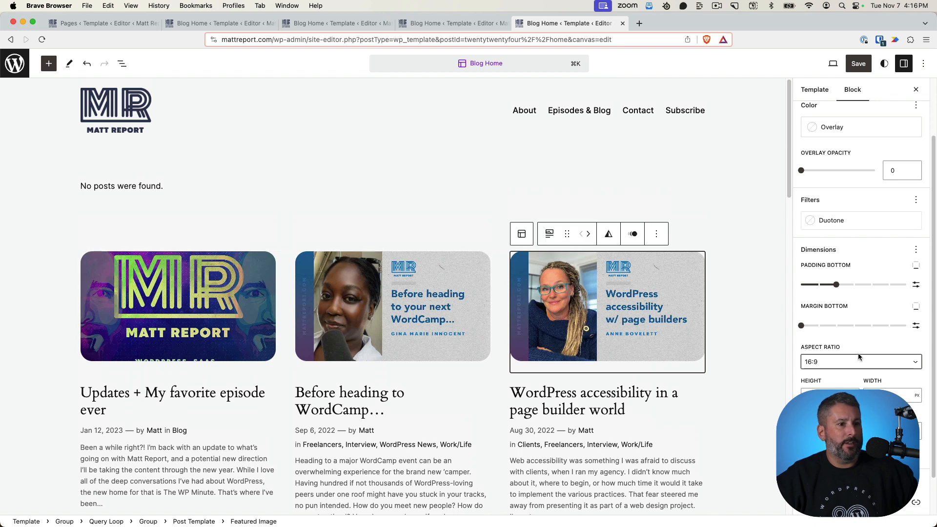
- Check the featured images and their dimension settings across the post grid, and save the Blog Home template
{"action": "scroll", "coordinate": [836, 358], "scroll_direction": "down", "scroll_amount": 3}
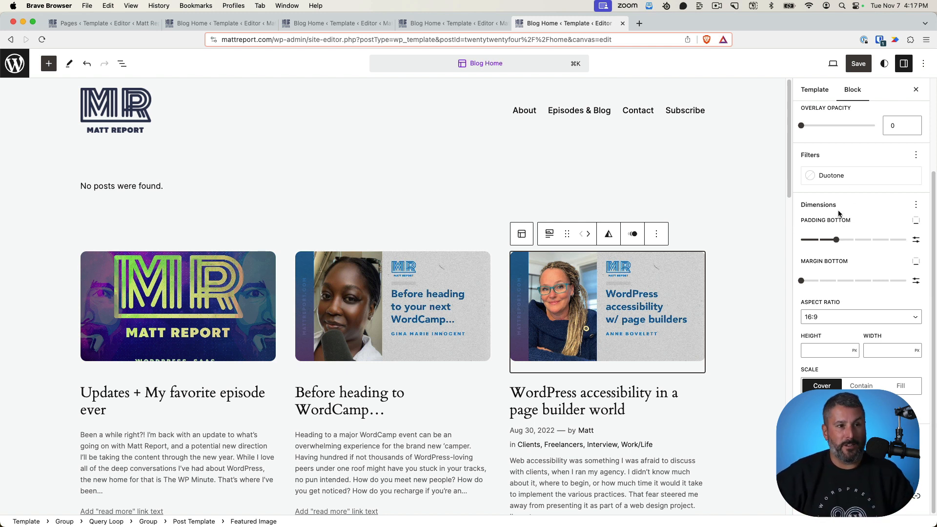
{"action": "scroll", "coordinate": [476, 326], "scroll_direction": "down", "scroll_amount": 1}
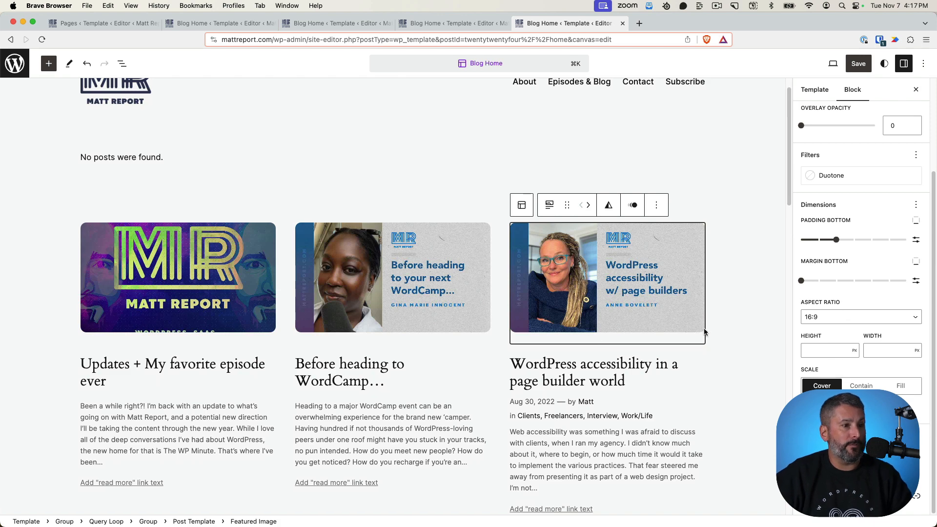
{"action": "scroll", "coordinate": [491, 338], "scroll_direction": "down", "scroll_amount": 5}
{"action": "scroll", "coordinate": [473, 374], "scroll_direction": "down", "scroll_amount": 2}
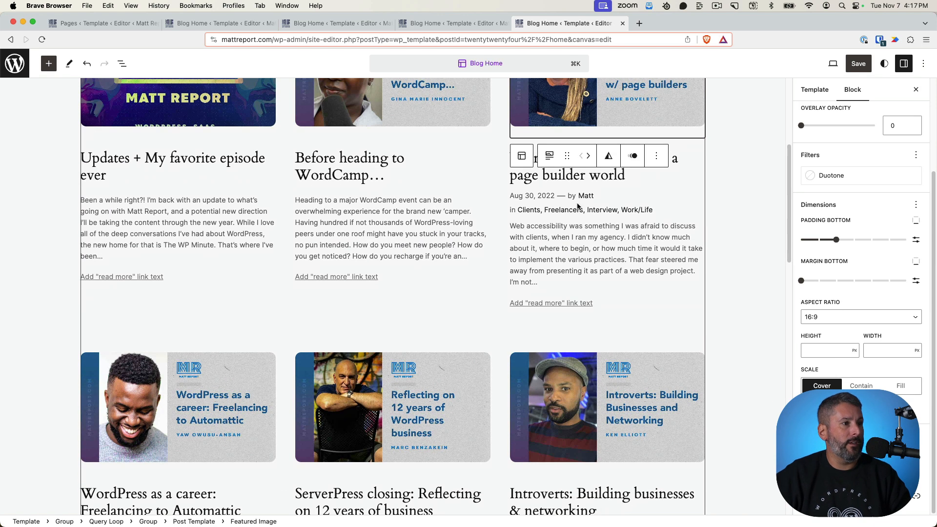
{"action": "scroll", "coordinate": [491, 371], "scroll_direction": "down", "scroll_amount": 15}
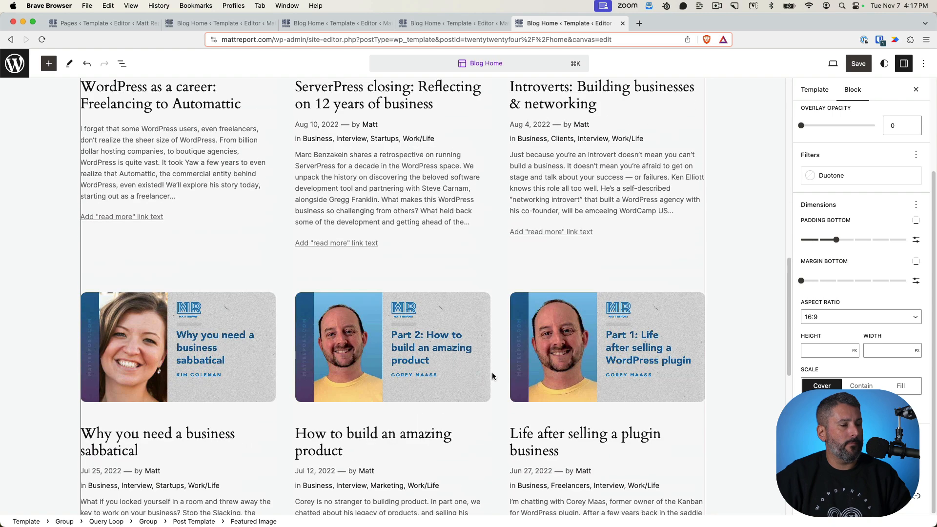
{"action": "scroll", "coordinate": [608, 378], "scroll_direction": "up", "scroll_amount": 18}
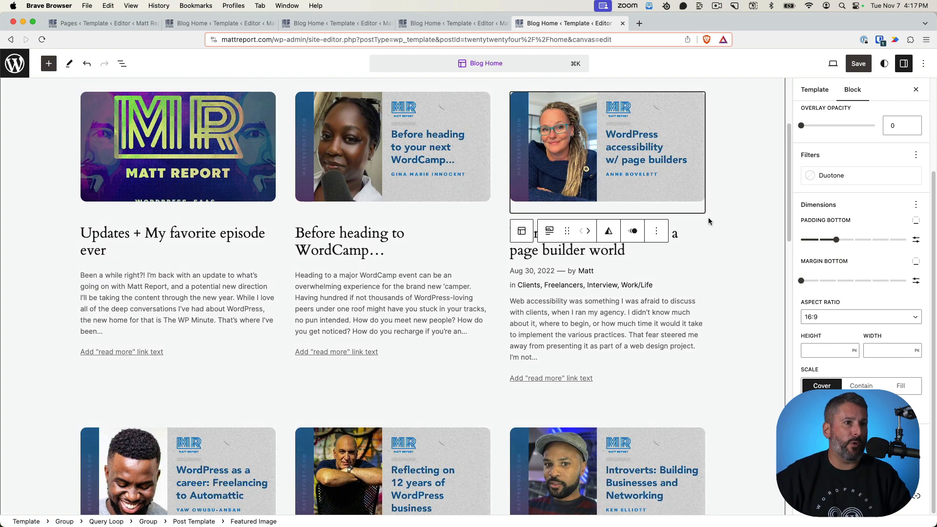
{"action": "left_click", "coordinate": [858, 72]}
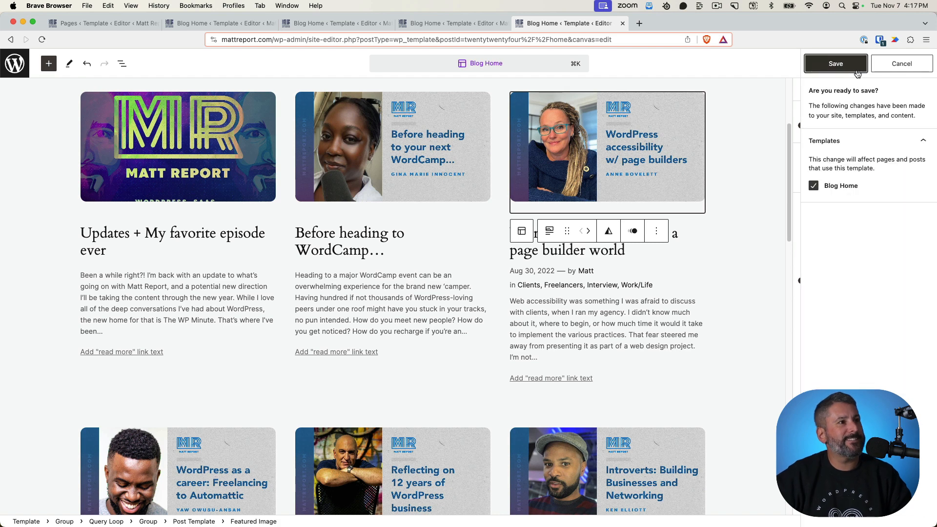
{"action": "left_click", "coordinate": [829, 72]}
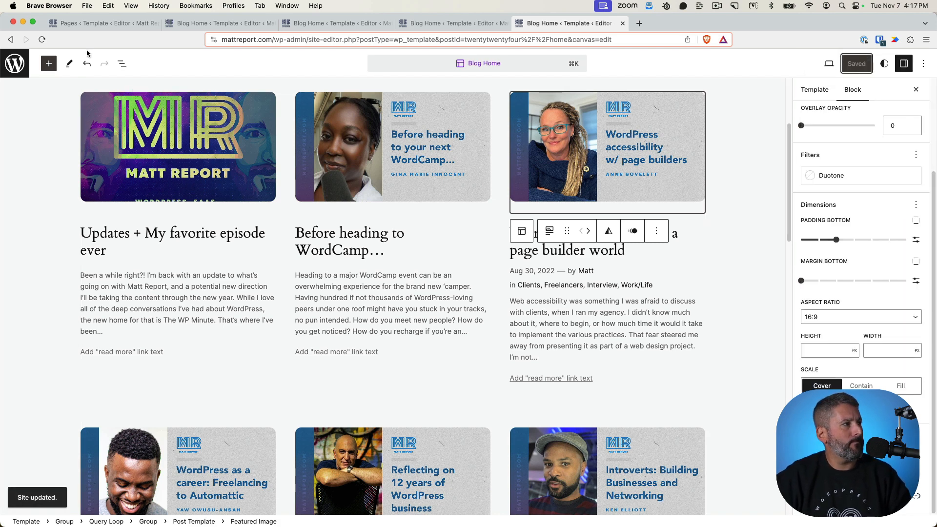
- Insert a Group block into the Blog Home template's Query Loop and locate its placeholder below the post pagination
{"action": "scroll", "coordinate": [507, 163], "scroll_direction": "up", "scroll_amount": 3}
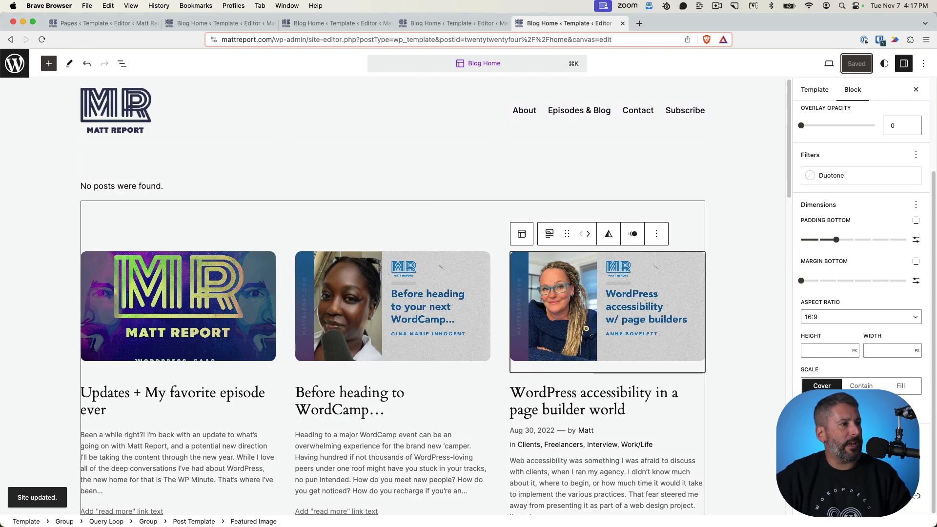
{"action": "left_click", "coordinate": [423, 212]}
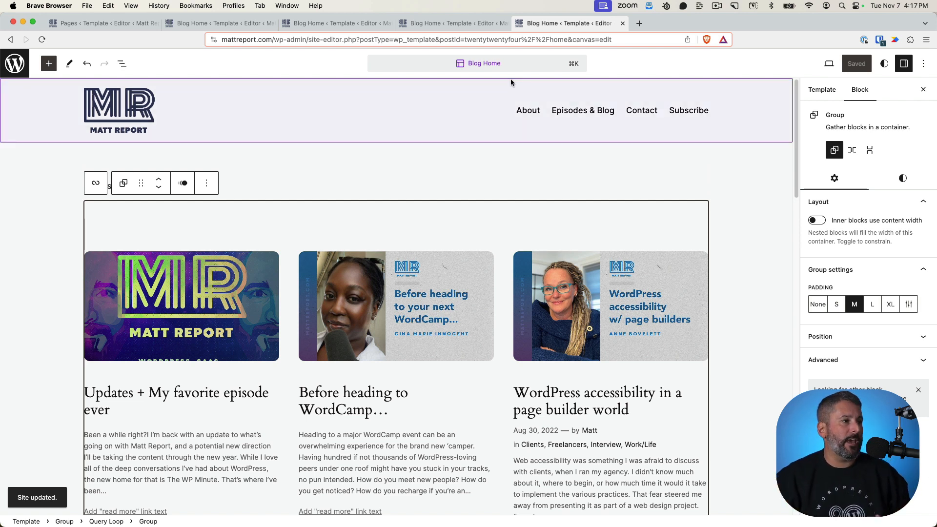
{"action": "left_click", "coordinate": [415, 198]}
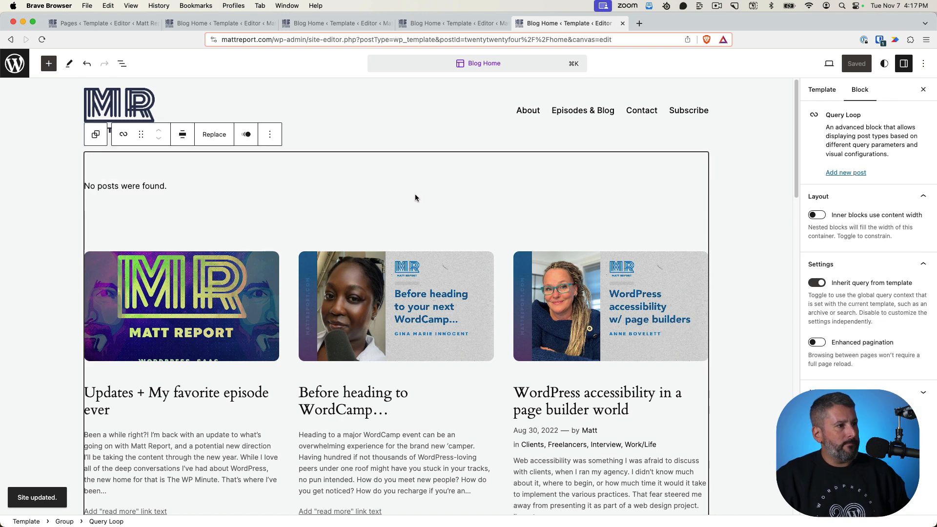
{"action": "left_click", "coordinate": [367, 217]}
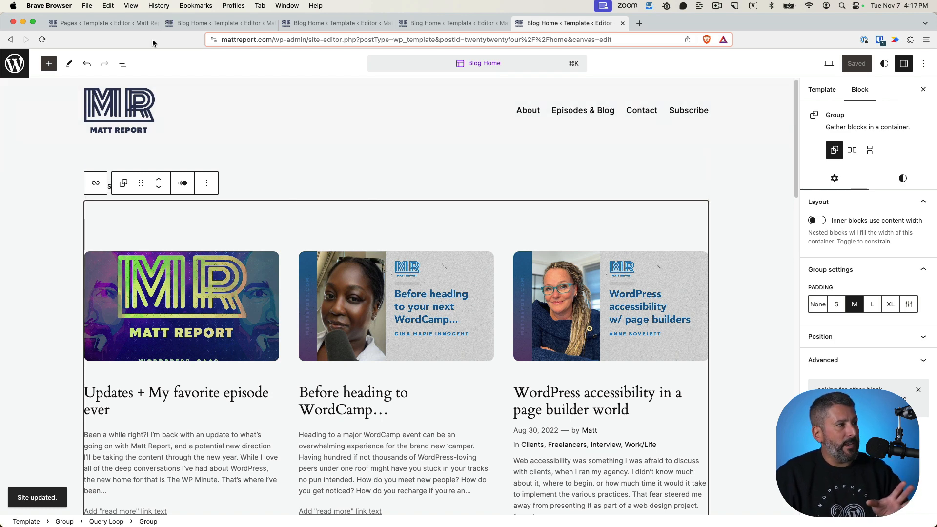
{"action": "left_click", "coordinate": [48, 64]}
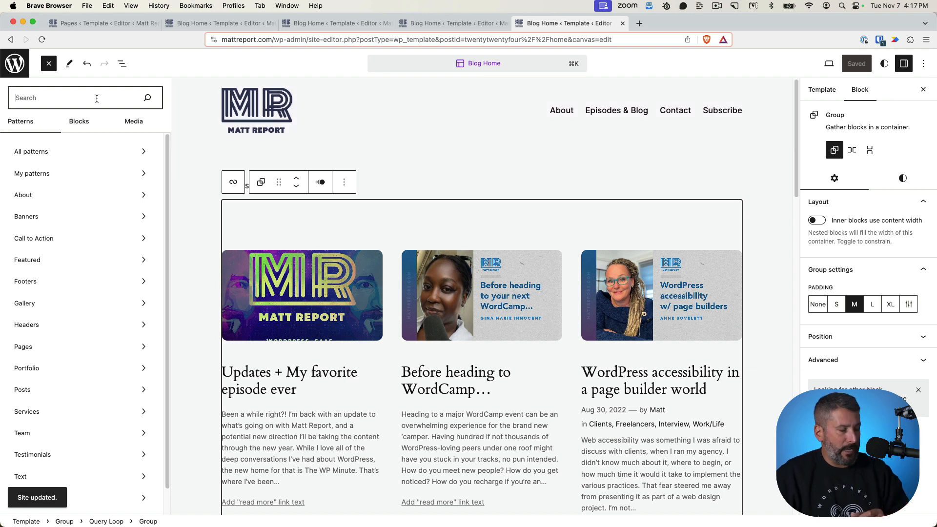
{"action": "type", "text": "group"}
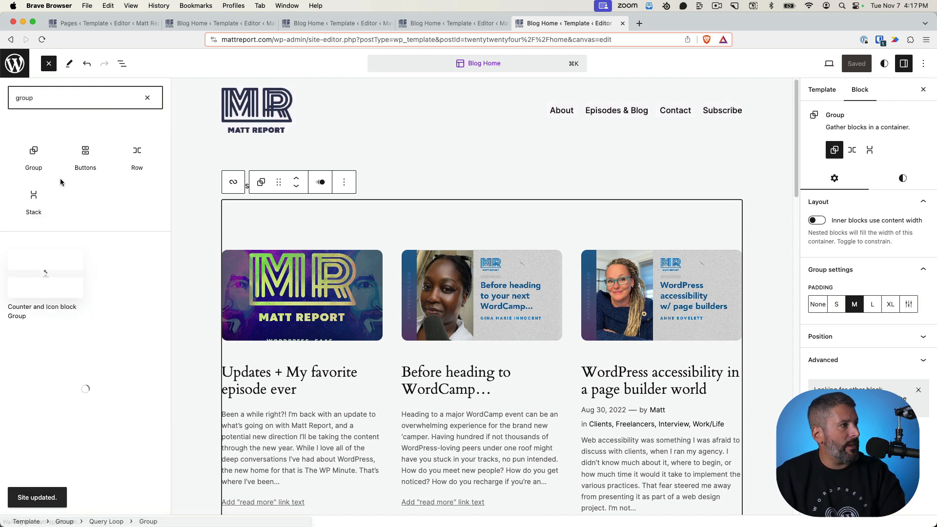
{"action": "left_click", "coordinate": [33, 164]}
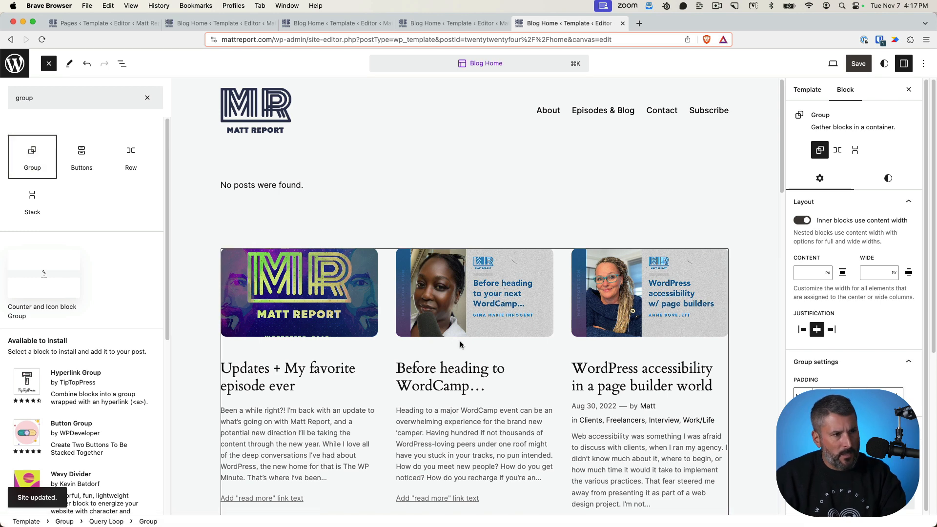
{"action": "scroll", "coordinate": [444, 346], "scroll_direction": "down", "scroll_amount": 4}
{"action": "scroll", "coordinate": [360, 314], "scroll_direction": "up", "scroll_amount": 3}
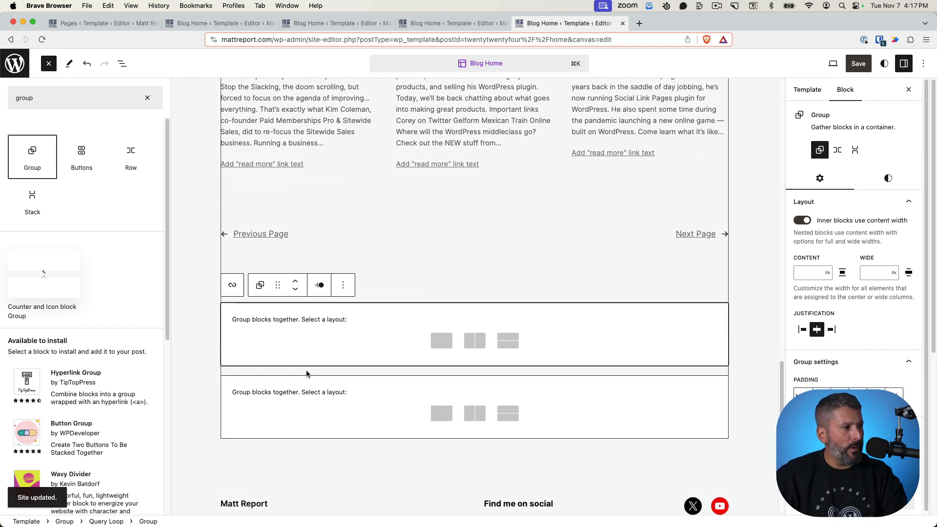
{"action": "left_click", "coordinate": [315, 393]}
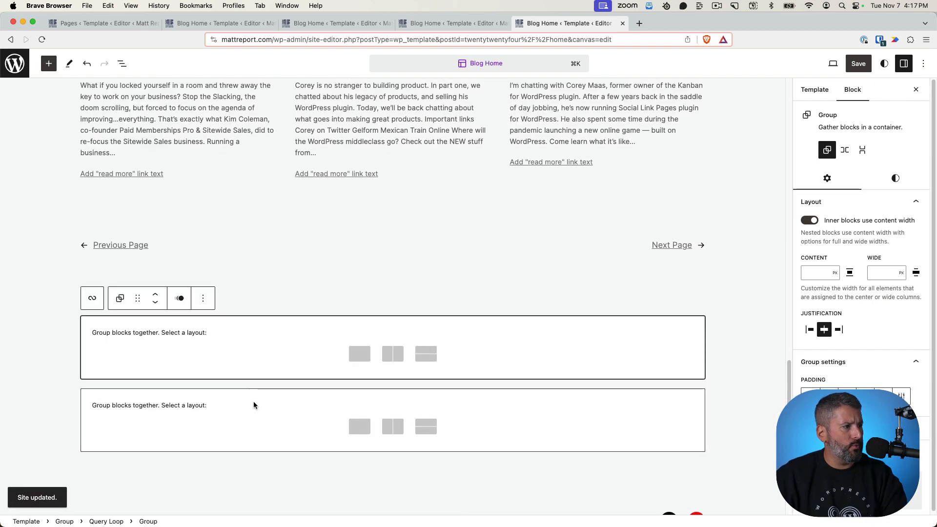
- Apply the plain Group layout to the empty Group block above the Blog Home template's post grid
{"action": "left_click", "coordinate": [204, 371]}
{"action": "left_click", "coordinate": [219, 347]}
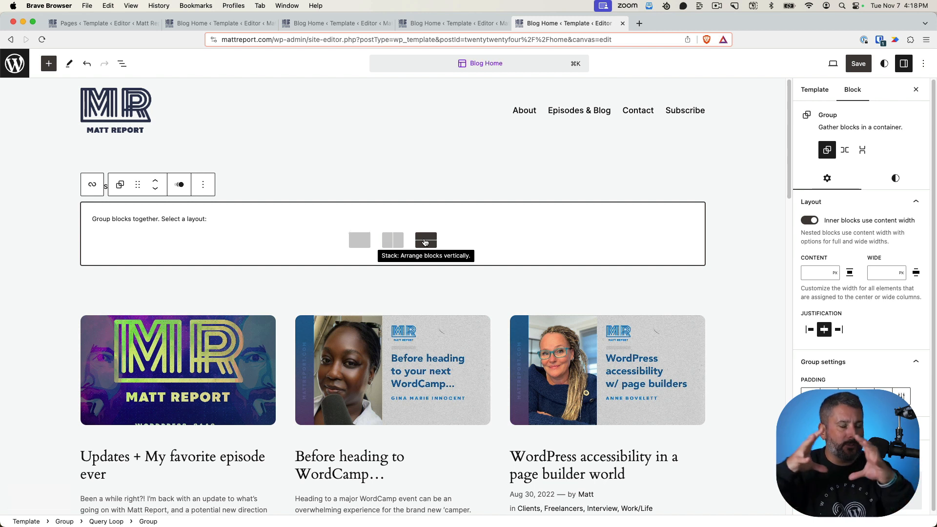
{"action": "left_click", "coordinate": [362, 243]}
- Insert a Gravity Forms Form block into the group above the post grid and select the Subscribe form
{"action": "left_click", "coordinate": [391, 213]}
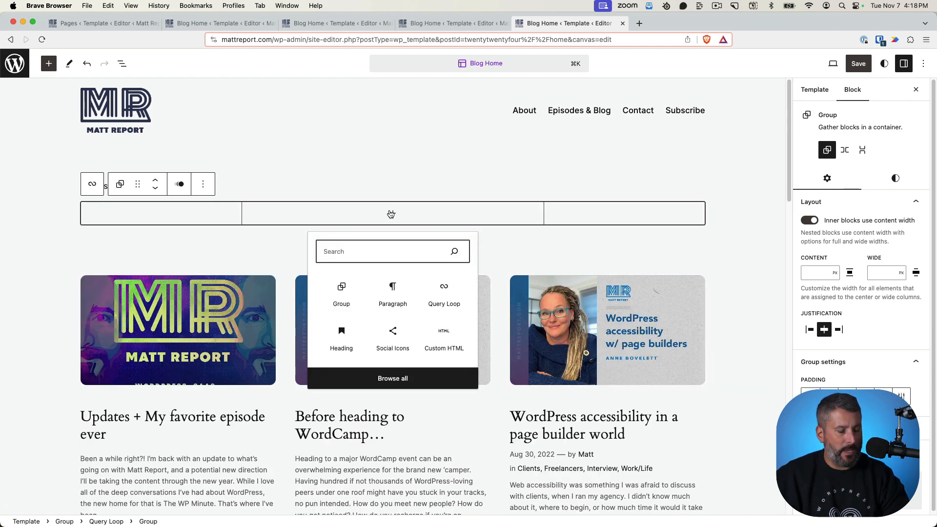
{"action": "type", "text": "gravity"}
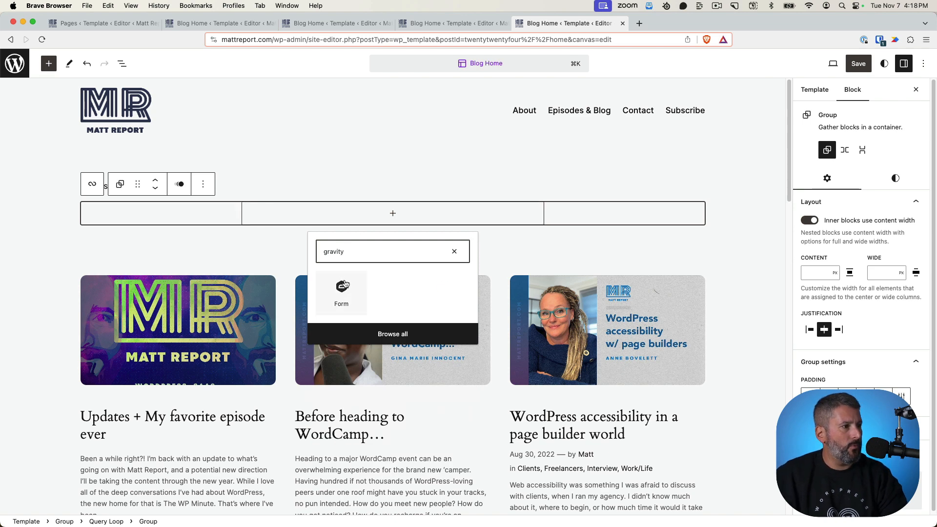
{"action": "left_click", "coordinate": [344, 287]}
{"action": "left_click", "coordinate": [315, 397]}
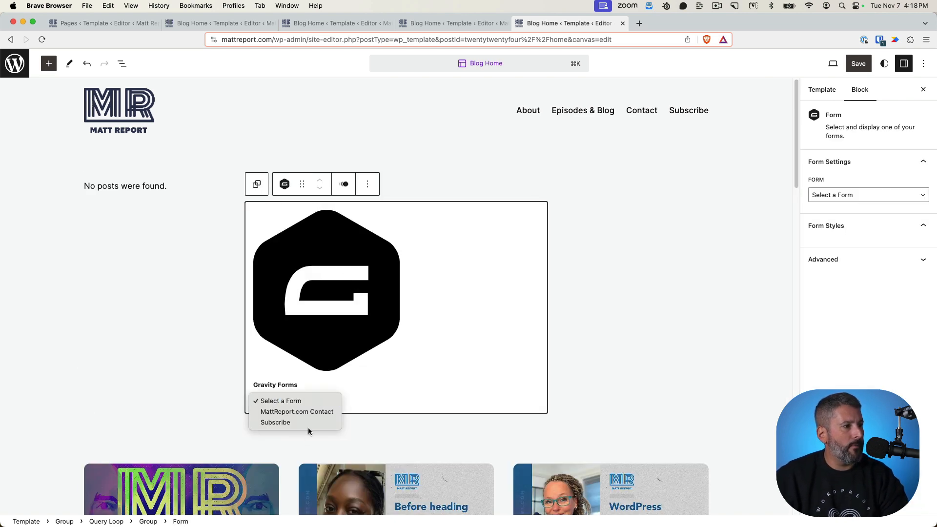
{"action": "left_click", "coordinate": [308, 426]}
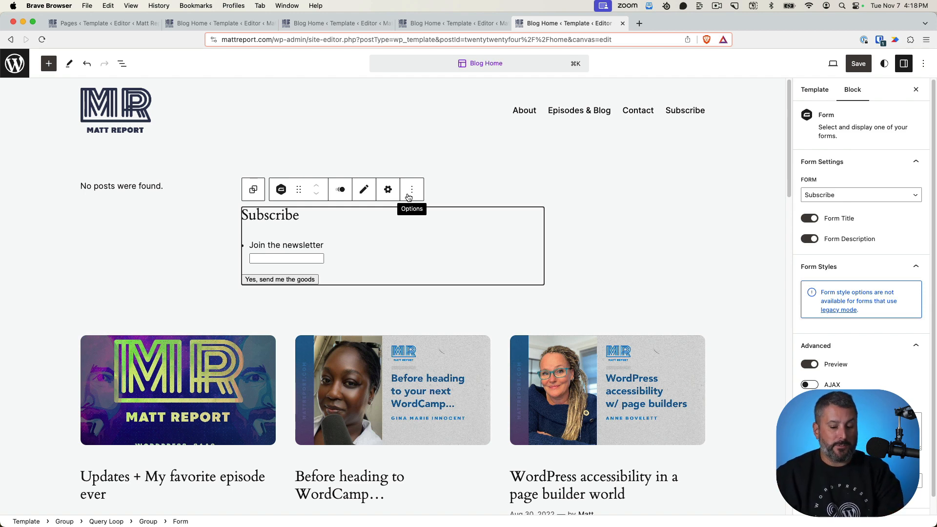
- Open thewpminute.com in a new tab and view the newsletter signup form on its News category page
{"action": "key", "text": "cmd+t"}
{"action": "type", "text": "the"}
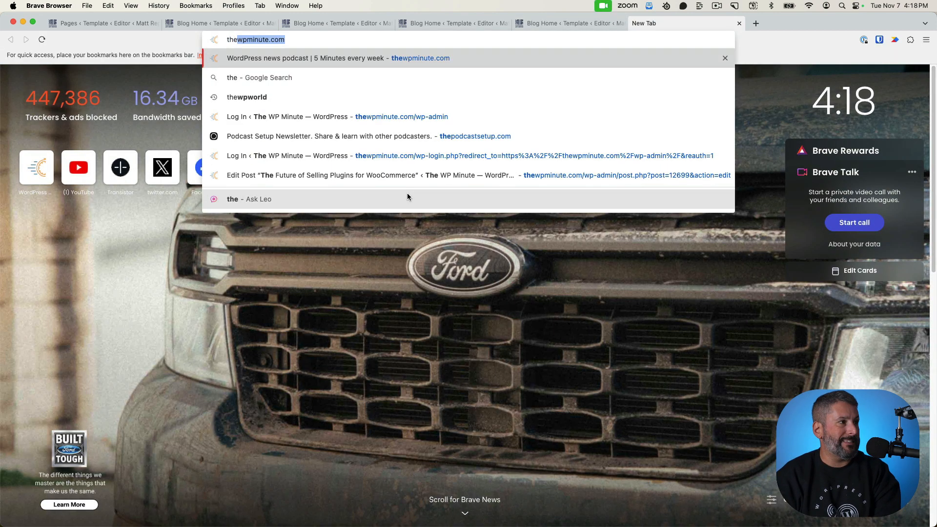
{"action": "key", "text": "Return"}
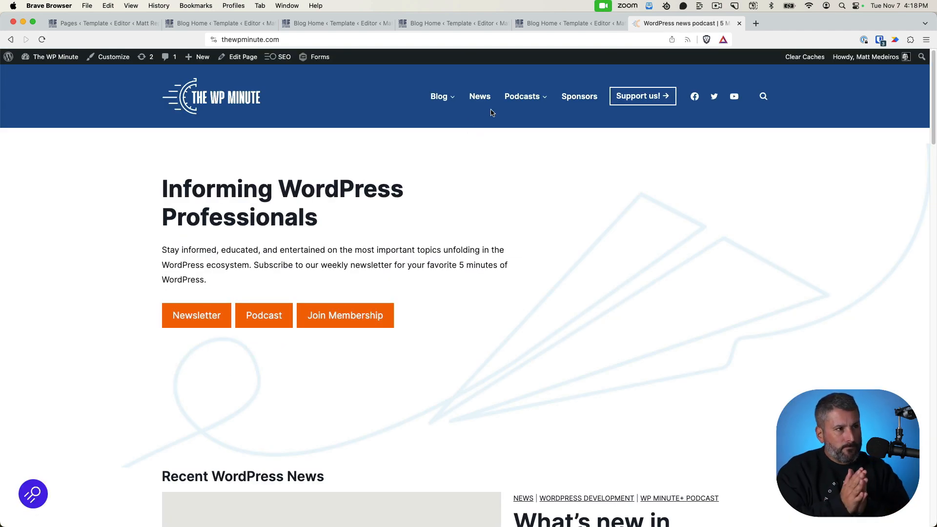
{"action": "mouse_move", "coordinate": [511, 99]}
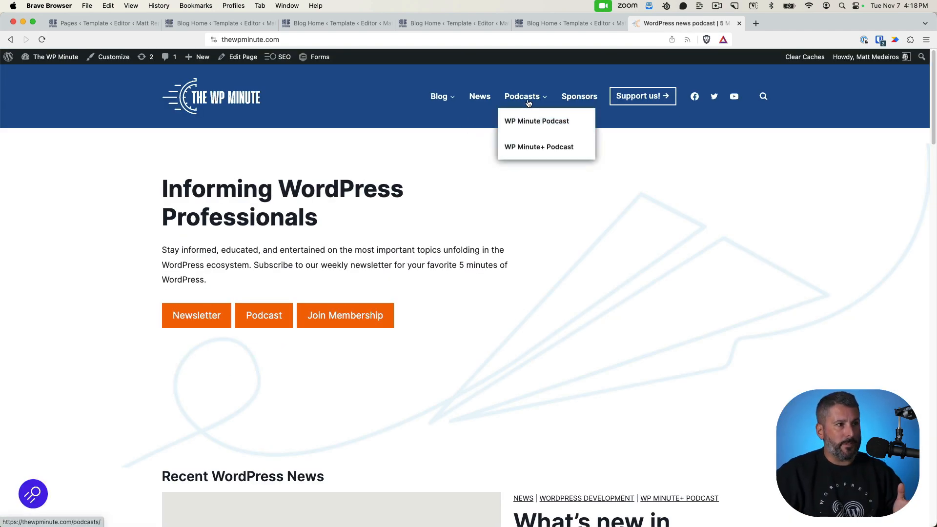
{"action": "left_click", "coordinate": [479, 97]}
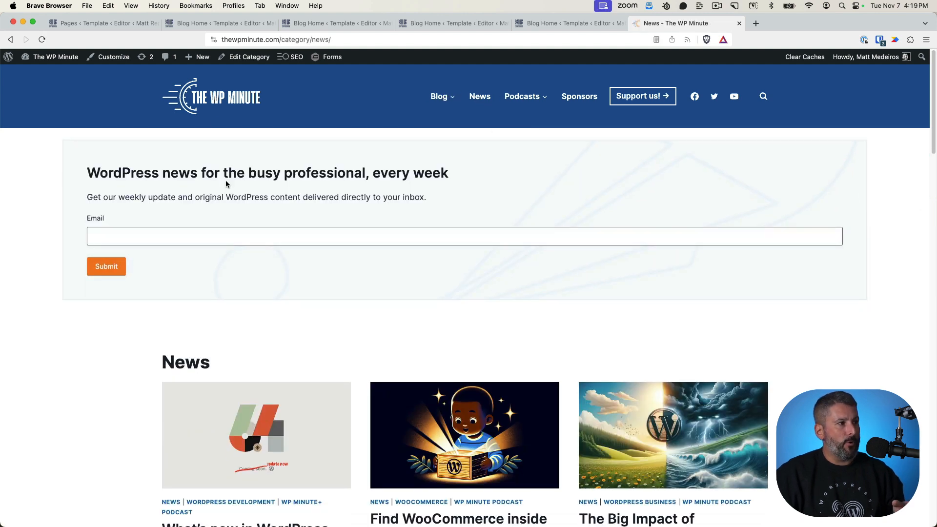
{"action": "left_click", "coordinate": [347, 239]}
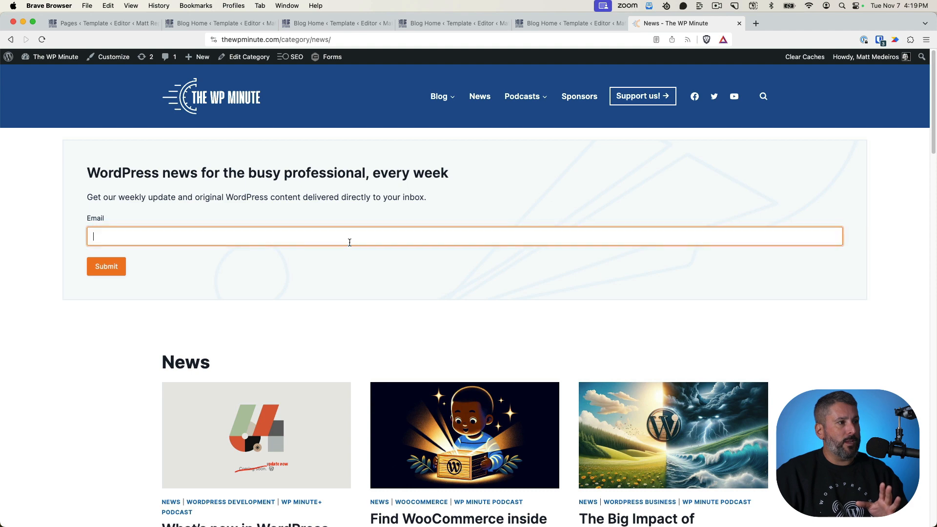
- Open the WP Minute Podcast category page and examine its signup form, podcast app links and post grid
{"action": "mouse_move", "coordinate": [529, 101]}
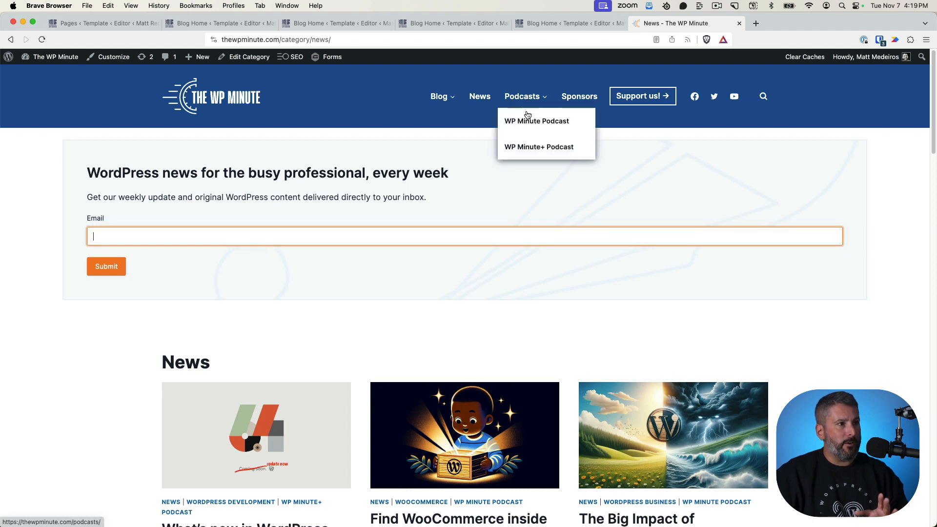
{"action": "left_click", "coordinate": [529, 124]}
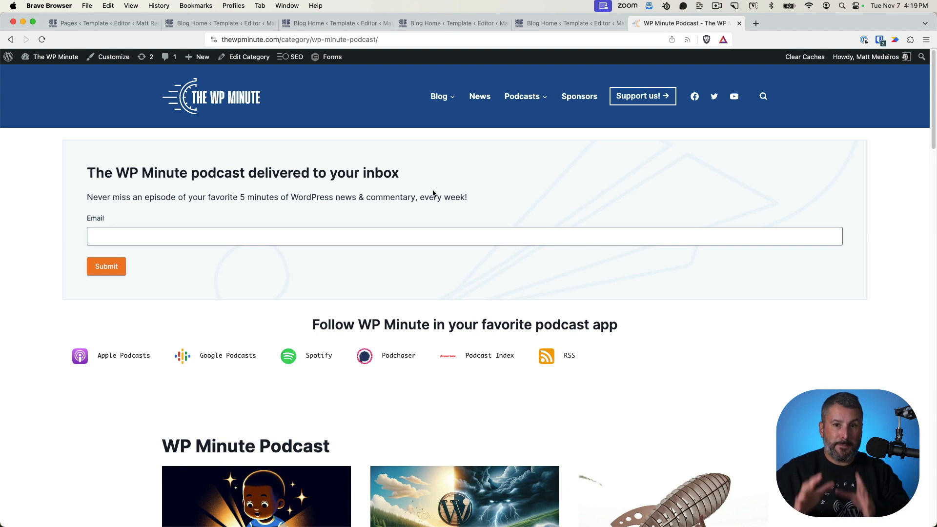
{"action": "scroll", "coordinate": [476, 249], "scroll_direction": "down", "scroll_amount": 8}
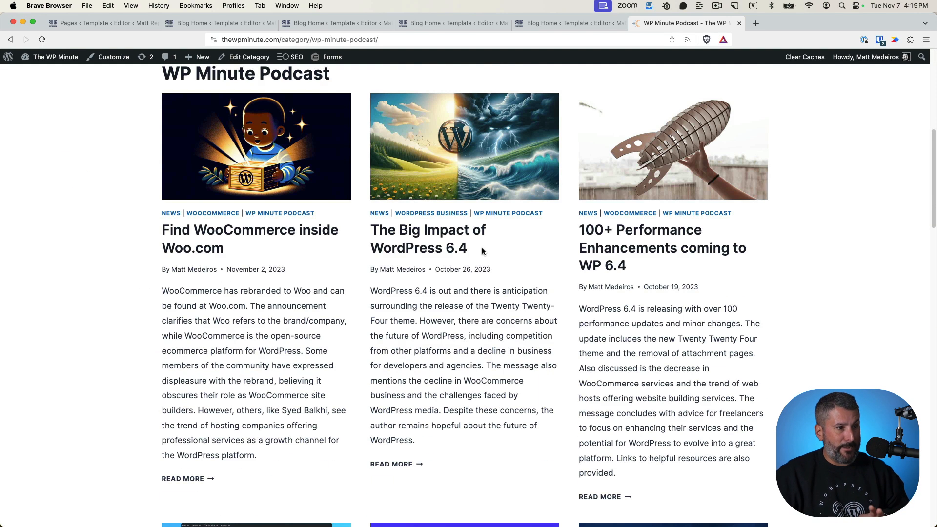
{"action": "scroll", "coordinate": [449, 263], "scroll_direction": "up", "scroll_amount": 8}
{"action": "scroll", "coordinate": [423, 279], "scroll_direction": "down", "scroll_amount": 1}
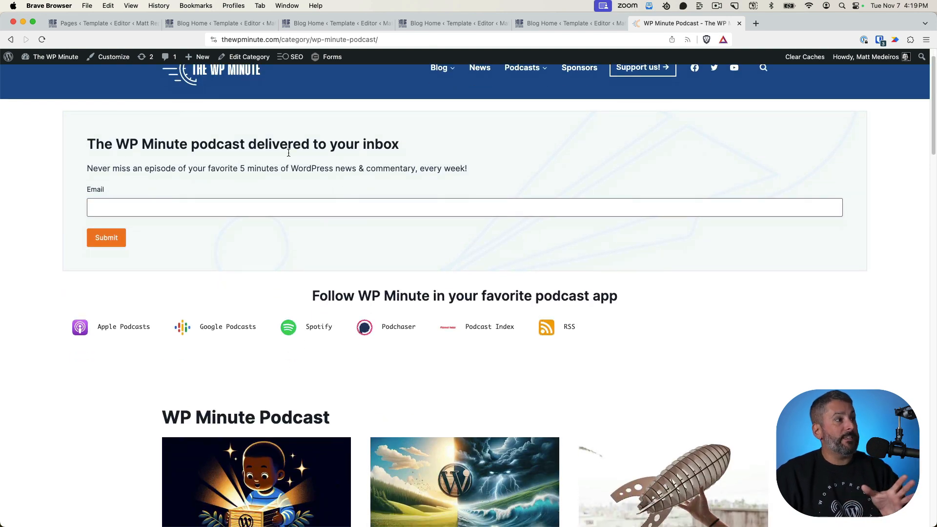
{"action": "scroll", "coordinate": [445, 166], "scroll_direction": "up", "scroll_amount": 1}
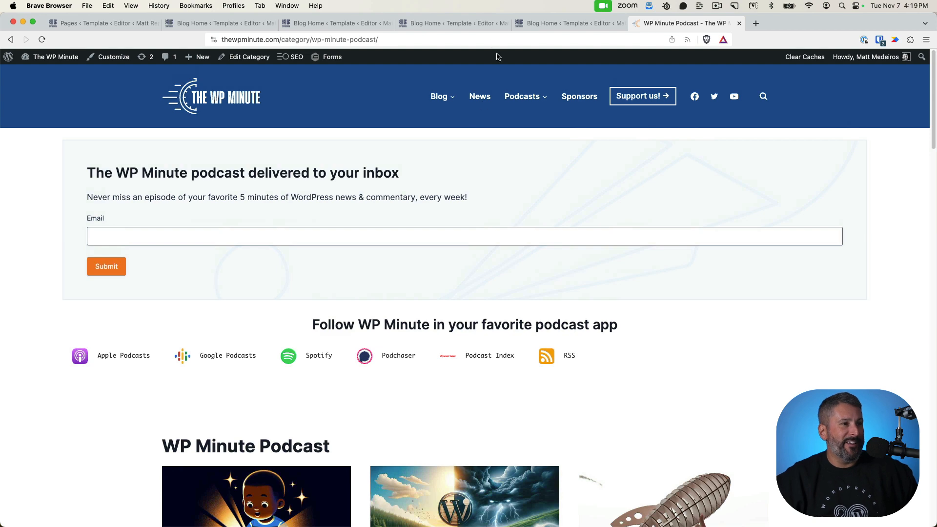
- Return to the Blog Home template and delete the Subscribe Form block from the group above the post grid
{"action": "left_click", "coordinate": [561, 26]}
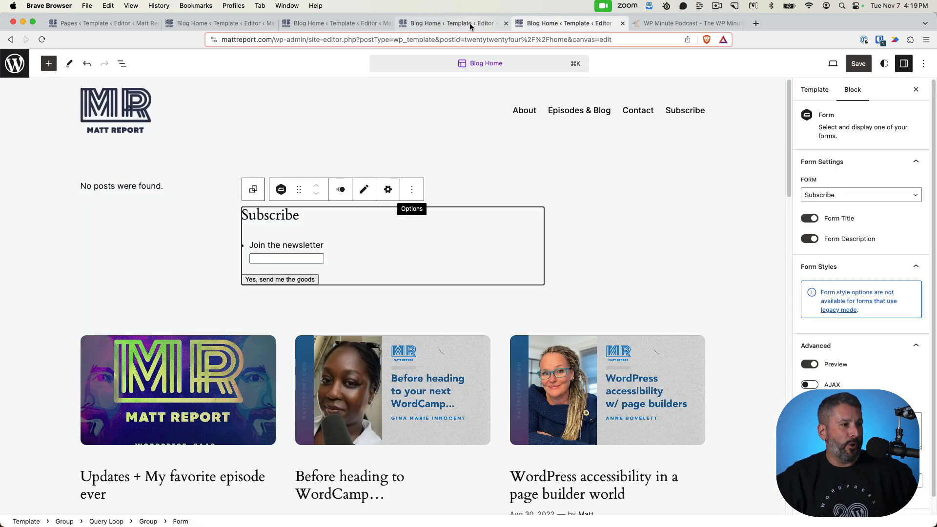
{"action": "scroll", "coordinate": [906, 328], "scroll_direction": "down", "scroll_amount": 1}
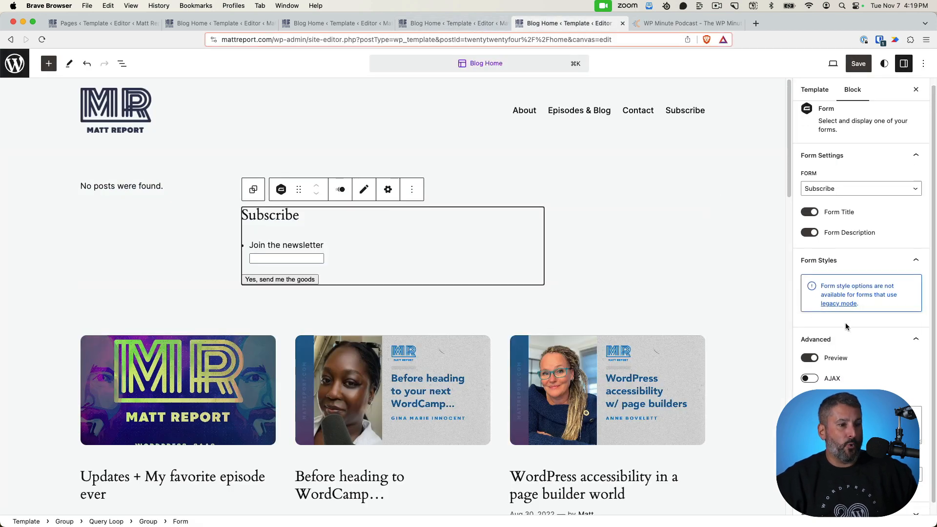
{"action": "left_click", "coordinate": [412, 189]}
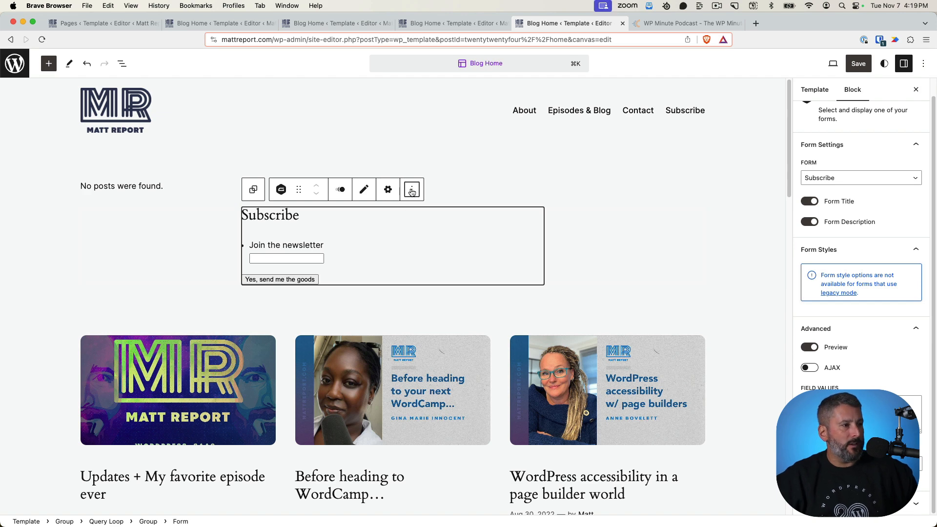
{"action": "left_click", "coordinate": [439, 465]}
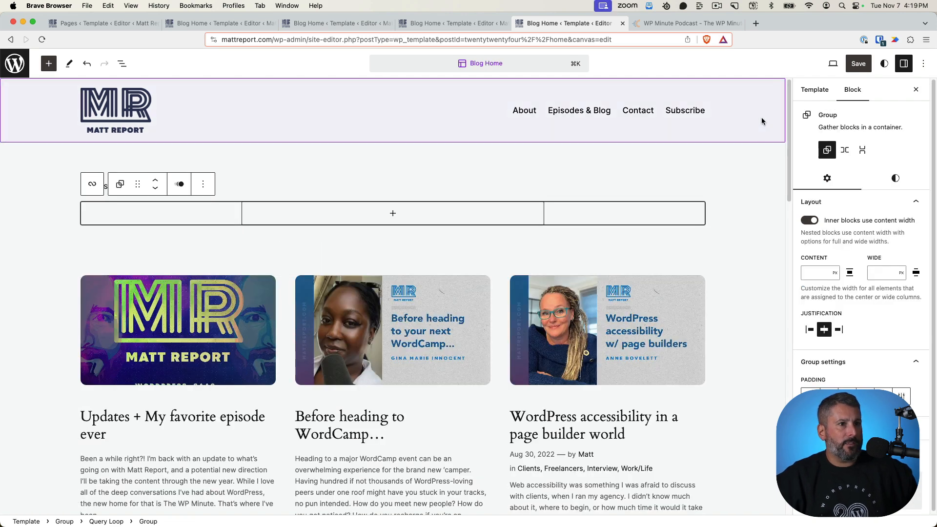
- Exit the Site Editor to the WordPress dashboard, discarding the unsaved Blog Home template changes
{"action": "left_click", "coordinate": [15, 64]}
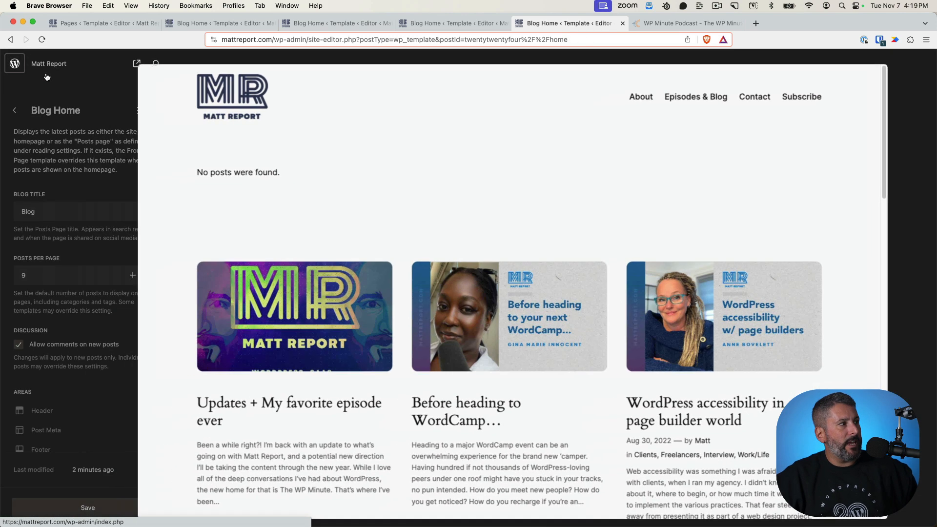
{"action": "left_click", "coordinate": [14, 110]}
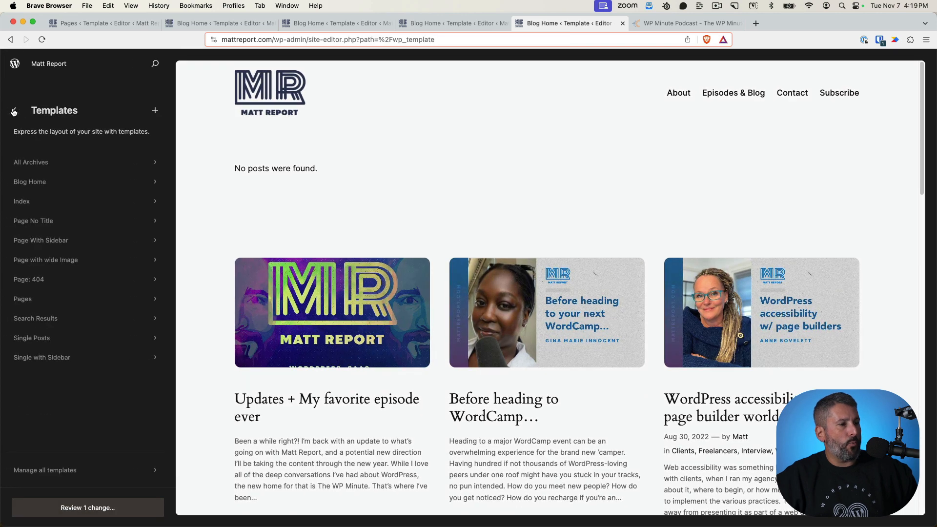
{"action": "left_click", "coordinate": [15, 63]}
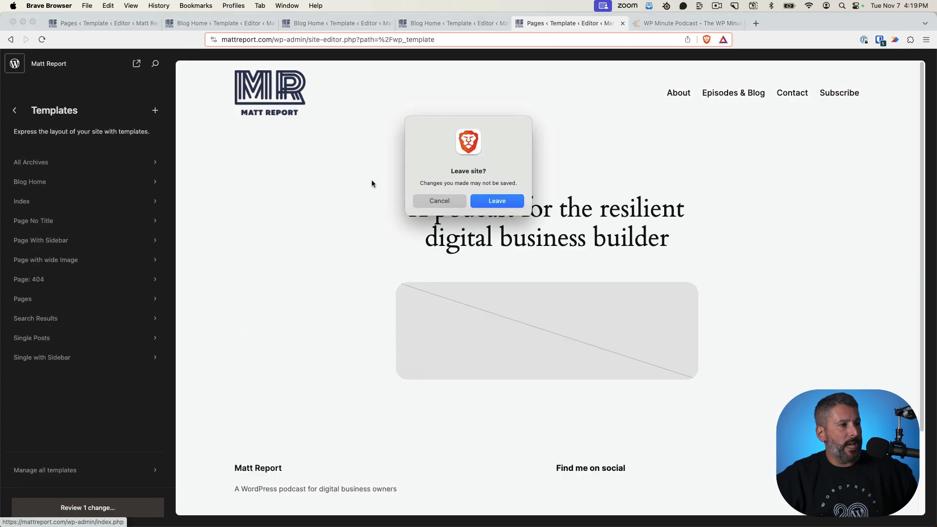
{"action": "left_click", "coordinate": [502, 204]}
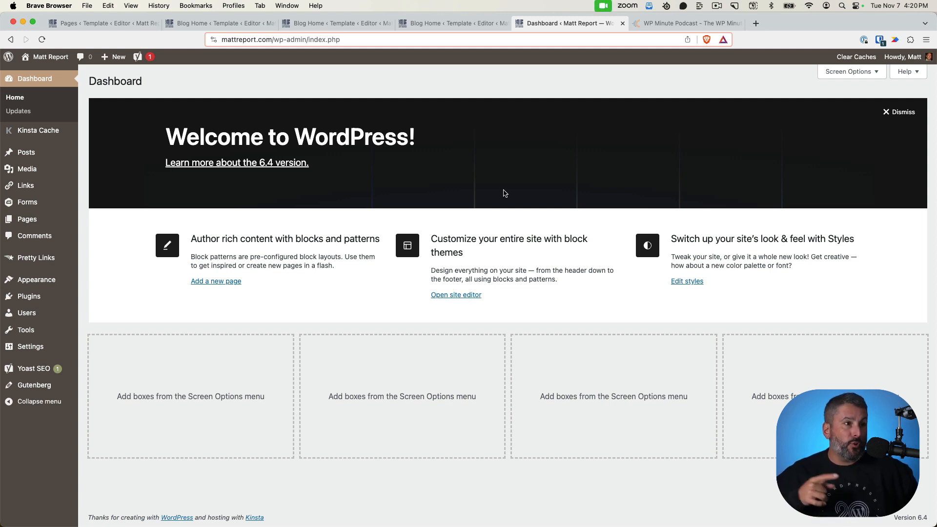
- Switch back to The WP Minute site and view its podcast category choices
{"action": "left_click", "coordinate": [669, 24]}
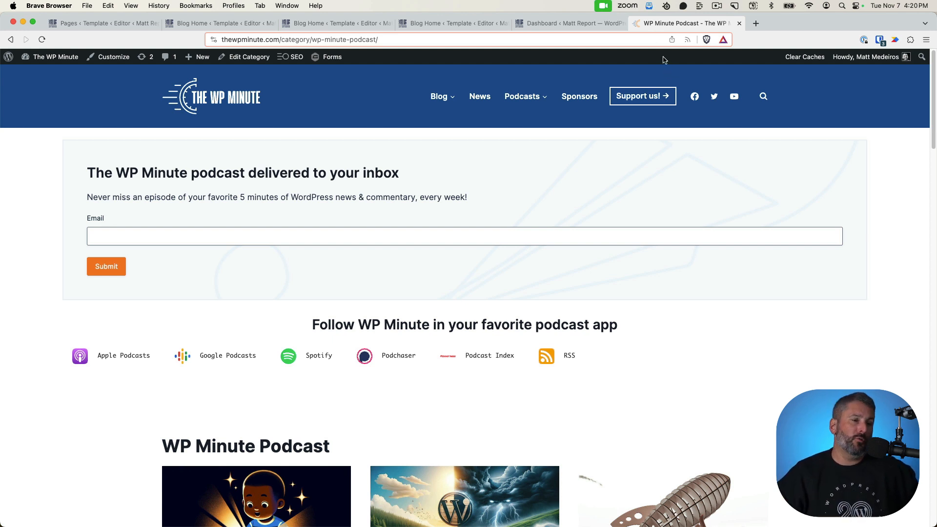
{"action": "mouse_move", "coordinate": [525, 96]}
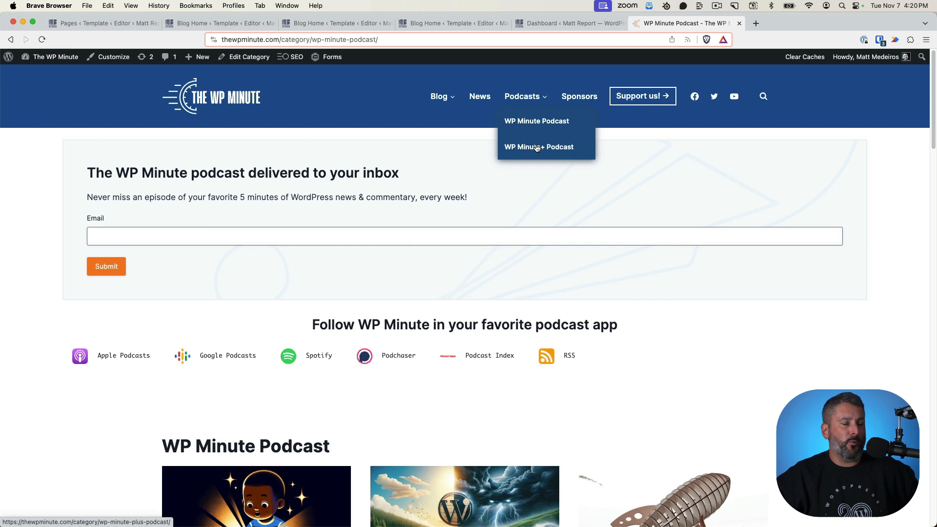